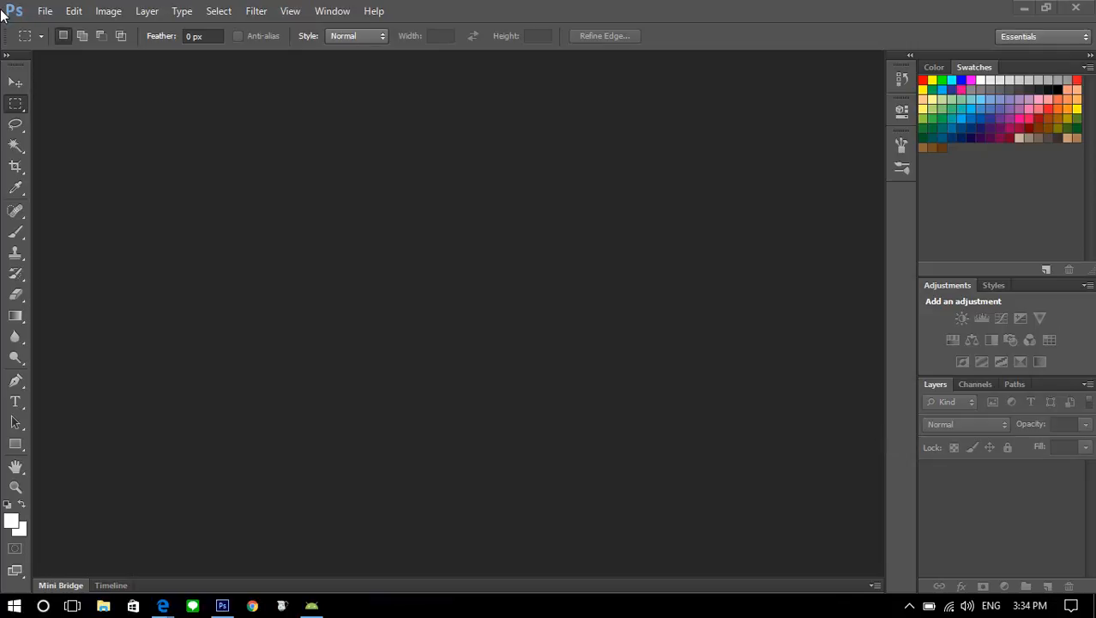
# View the About Photoshop screen to check the program version, and close it
pyautogui.click(369, 10)
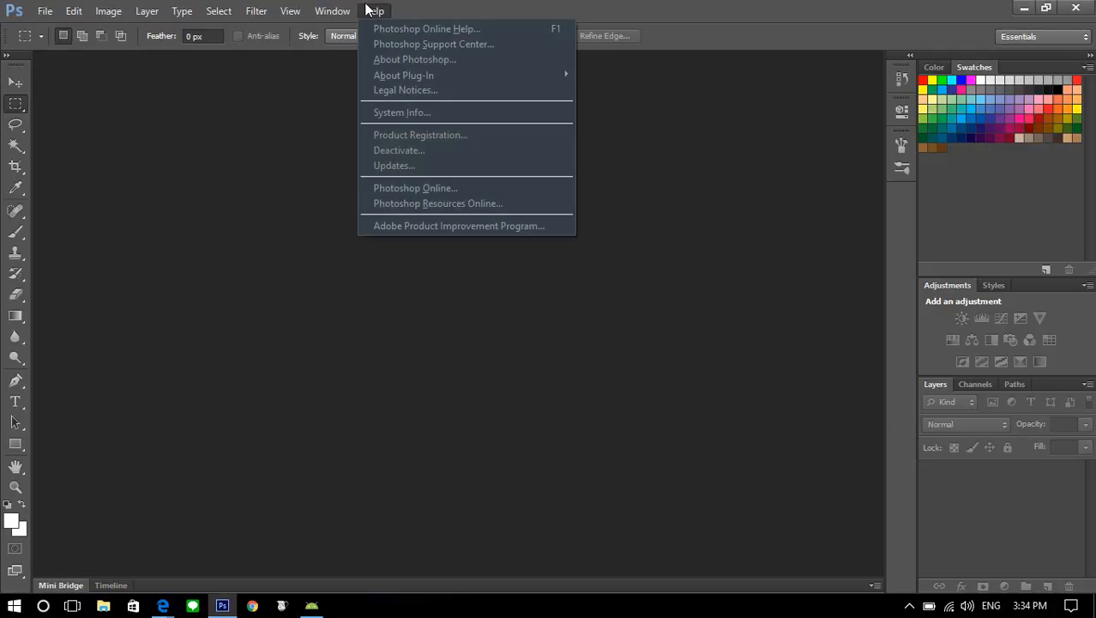
pyautogui.click(378, 58)
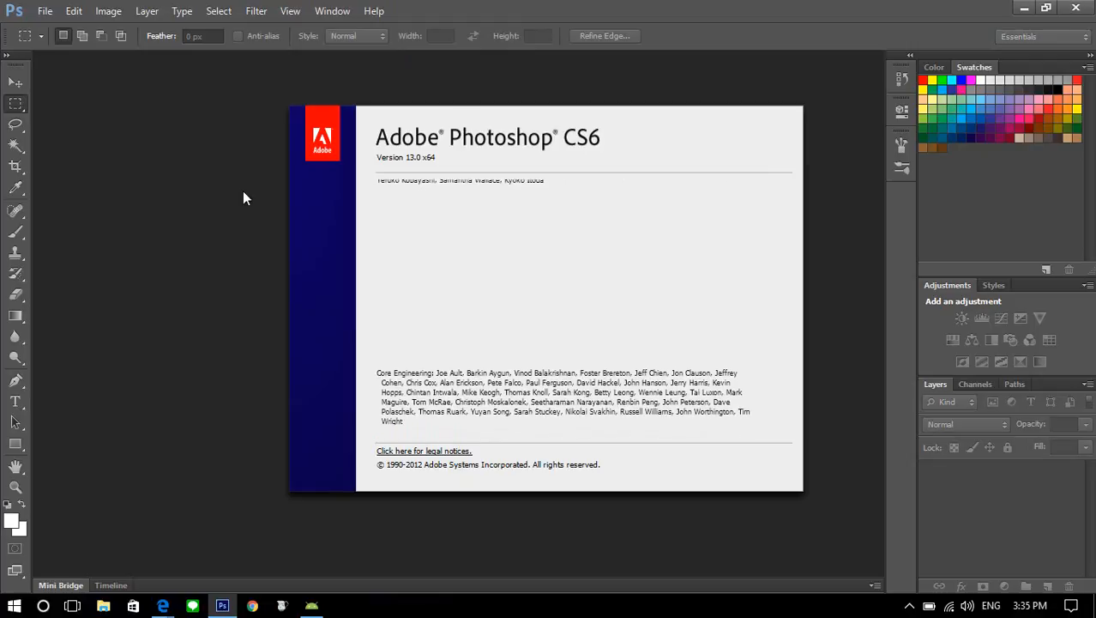
pyautogui.press('Escape')
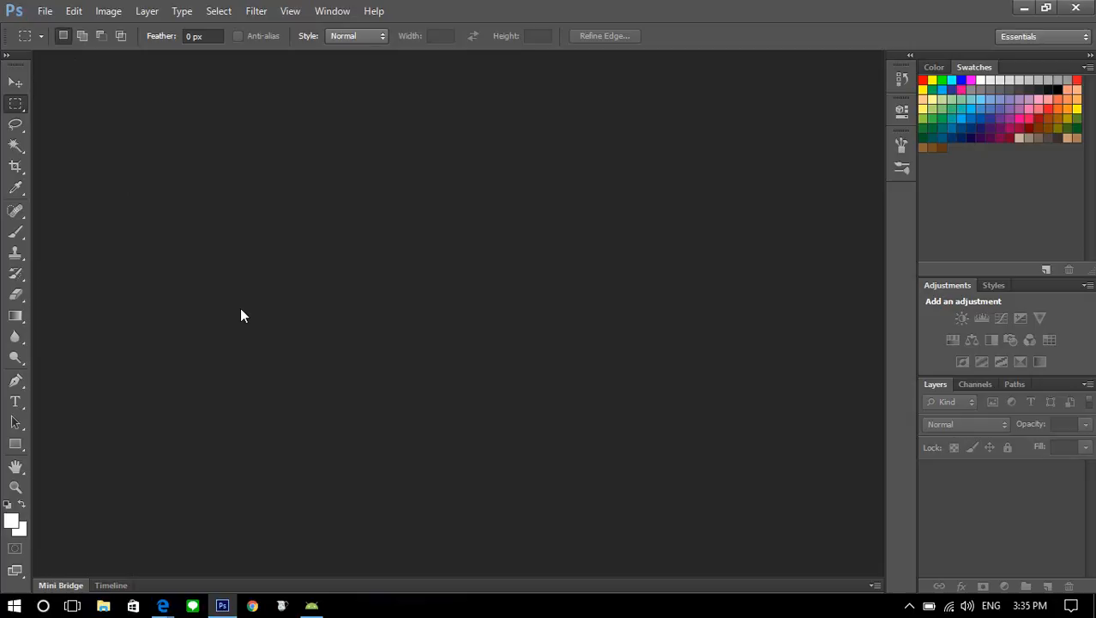
# Open the image pevita-pearce-121123b.jpg from the Pictures folder on This PC
pyautogui.click(45, 11)
pyautogui.click(57, 43)
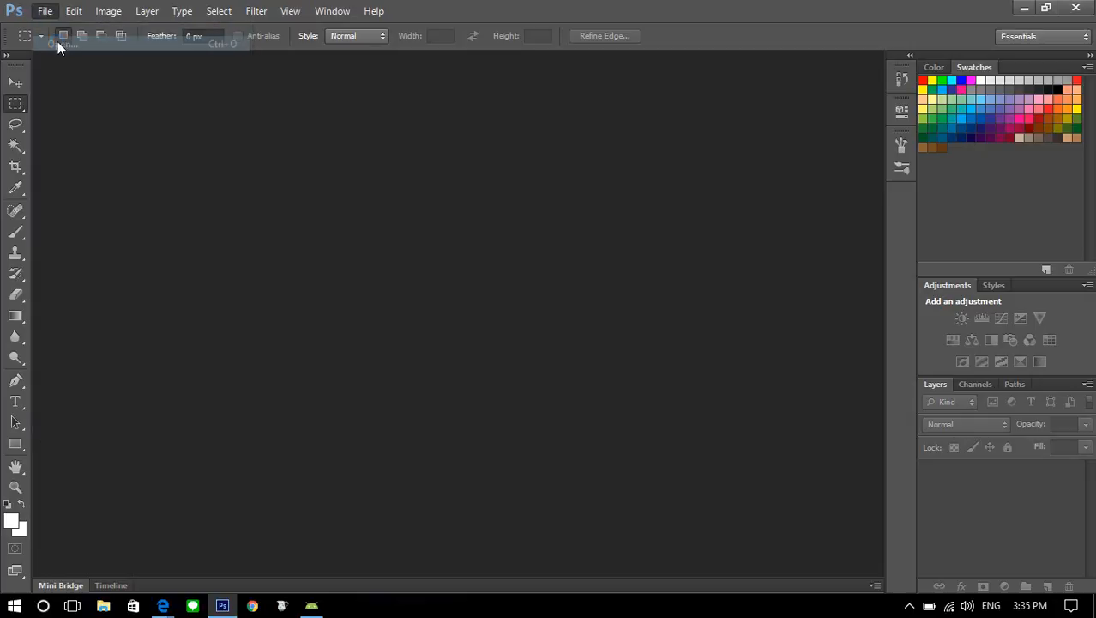
pyautogui.click(361, 296)
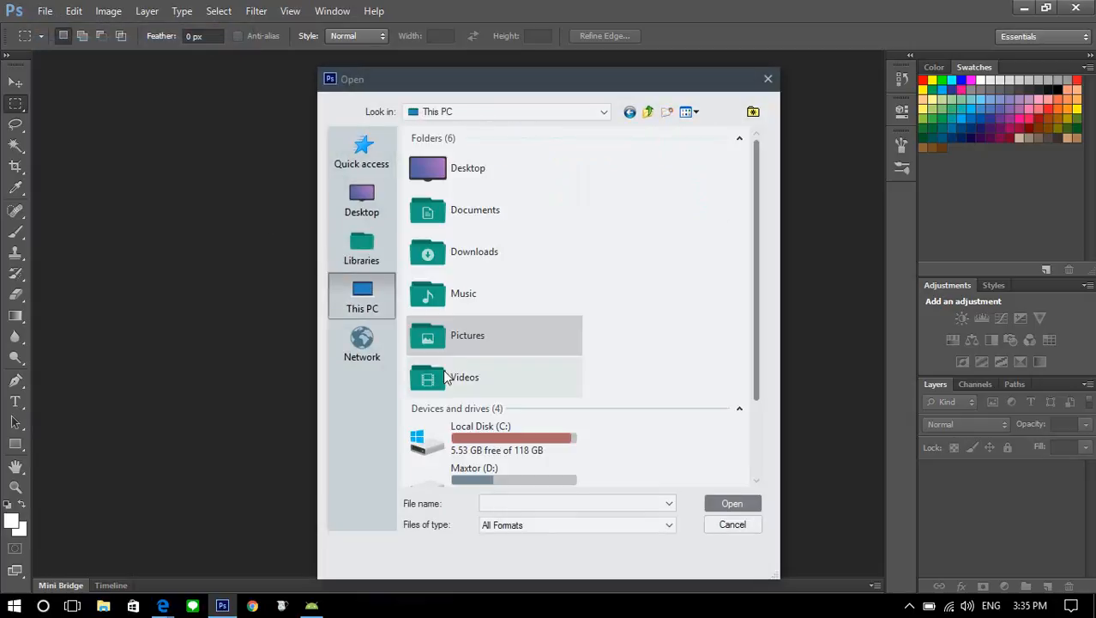
pyautogui.scroll(-2, 430, 367)
pyautogui.doubleClick(455, 247)
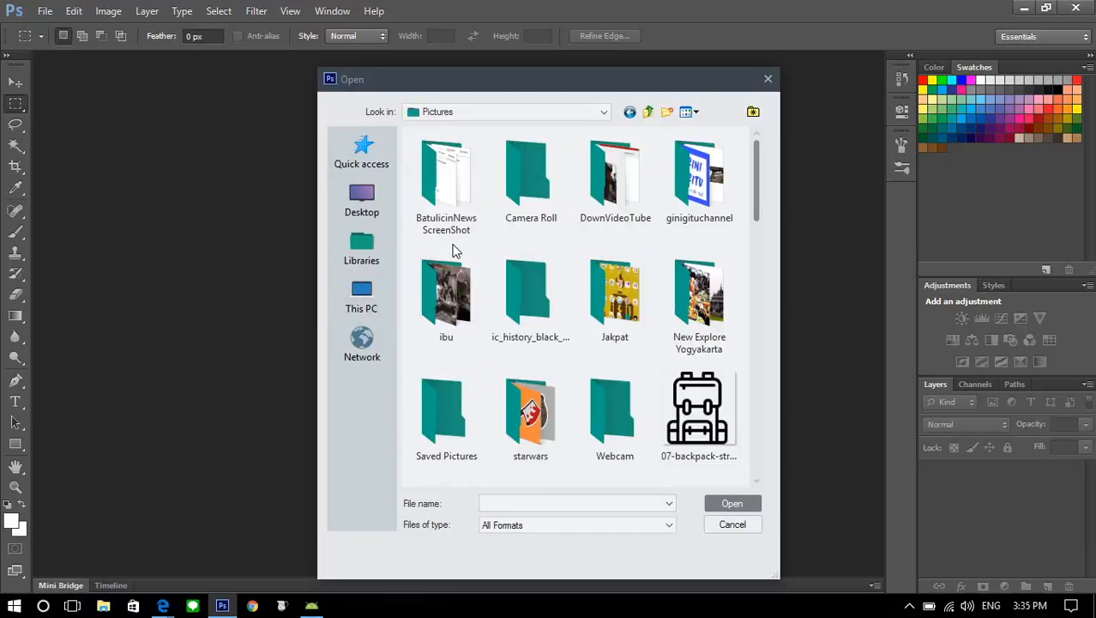
pyautogui.scroll(-12, 455, 320)
pyautogui.scroll(5, 455, 320)
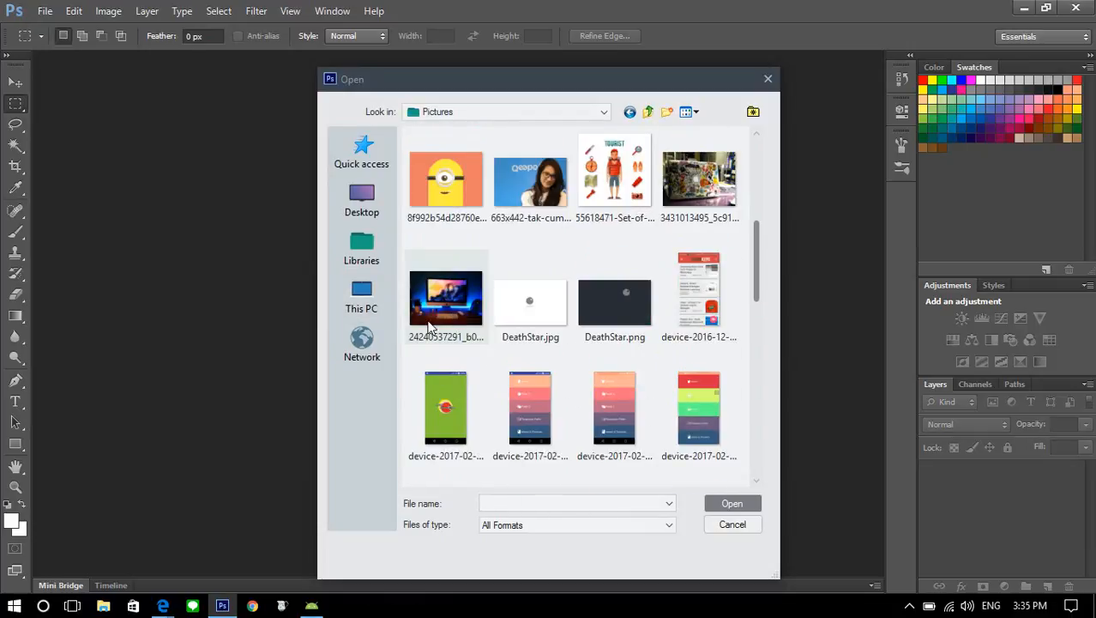
pyautogui.scroll(-8, 431, 324)
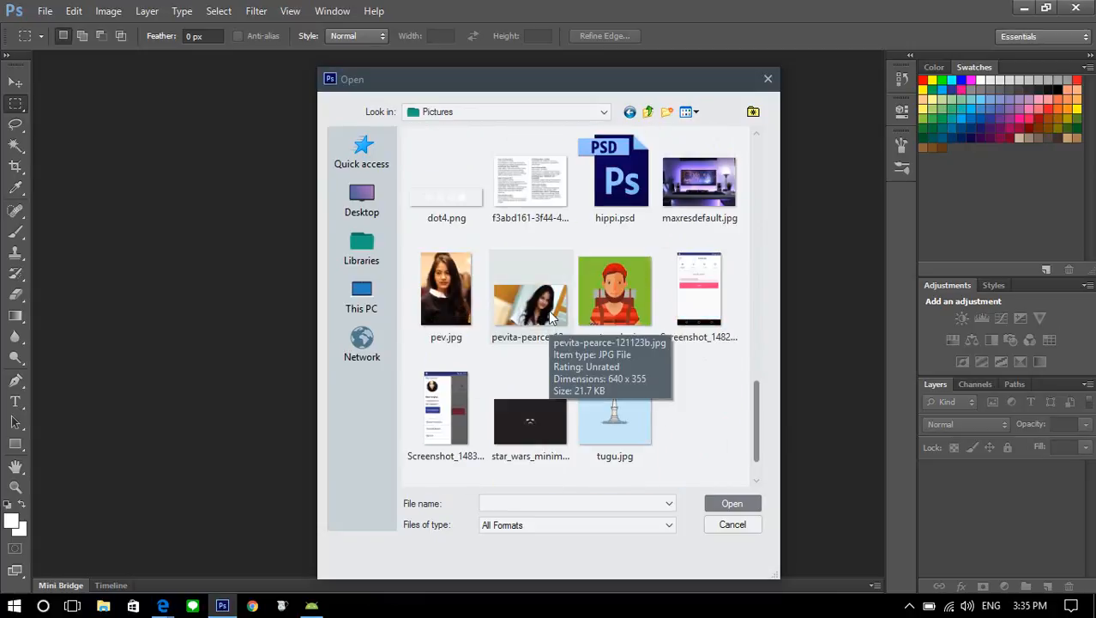
pyautogui.doubleClick(548, 310)
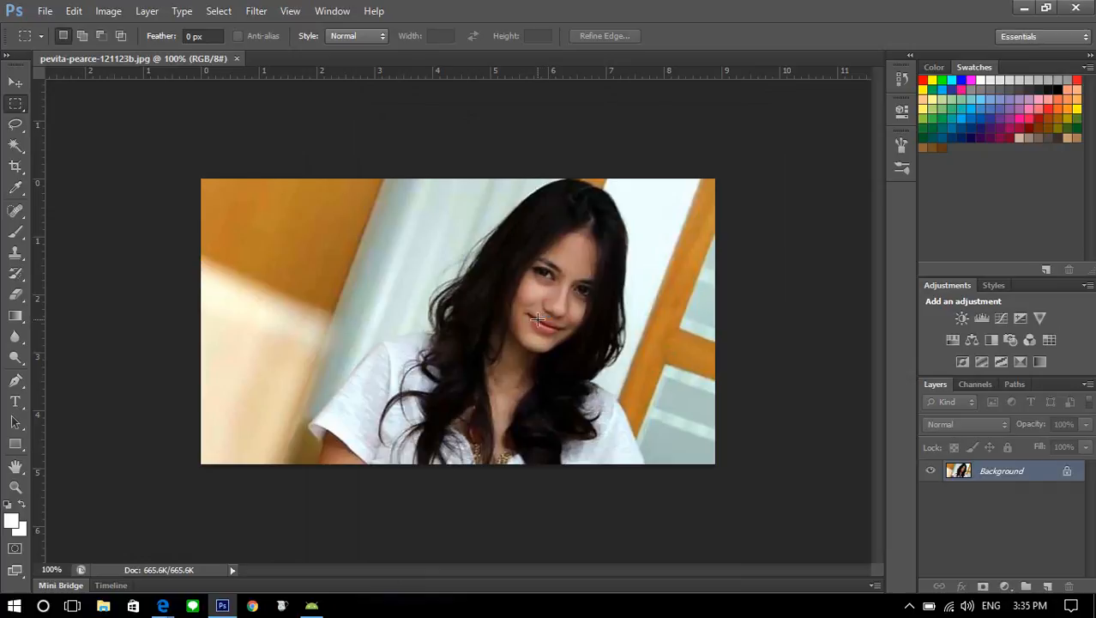
# Open the blue-backdrop portrait whose file name starts with 663x442-tak-cuma from the Pictures folder
pyautogui.click(45, 11)
pyautogui.click(54, 41)
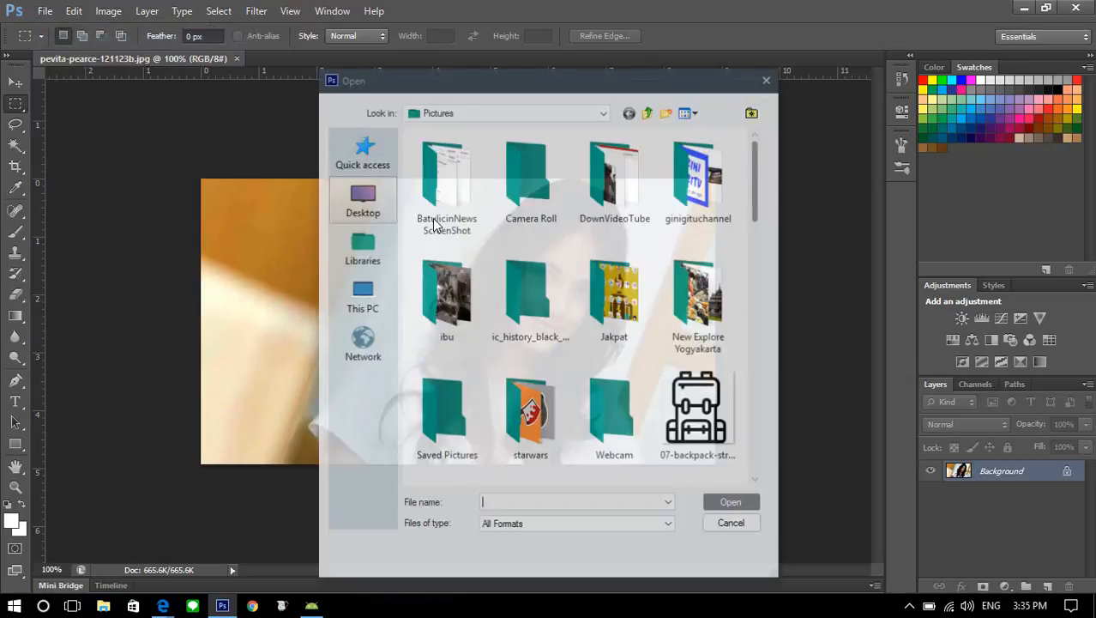
pyautogui.scroll(-3, 546, 277)
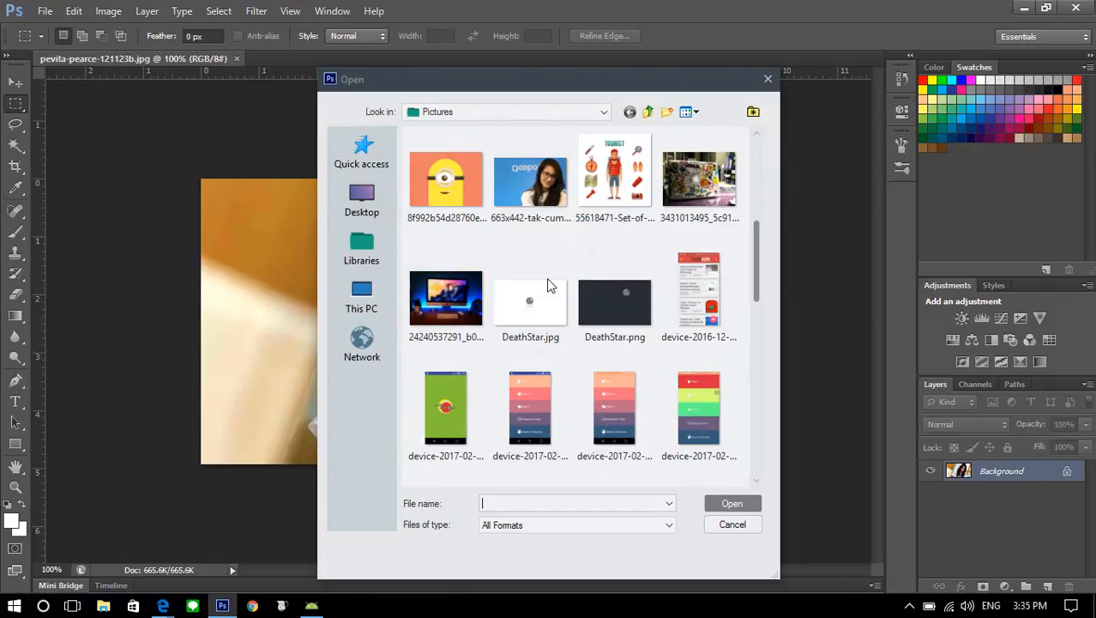
pyautogui.doubleClick(524, 174)
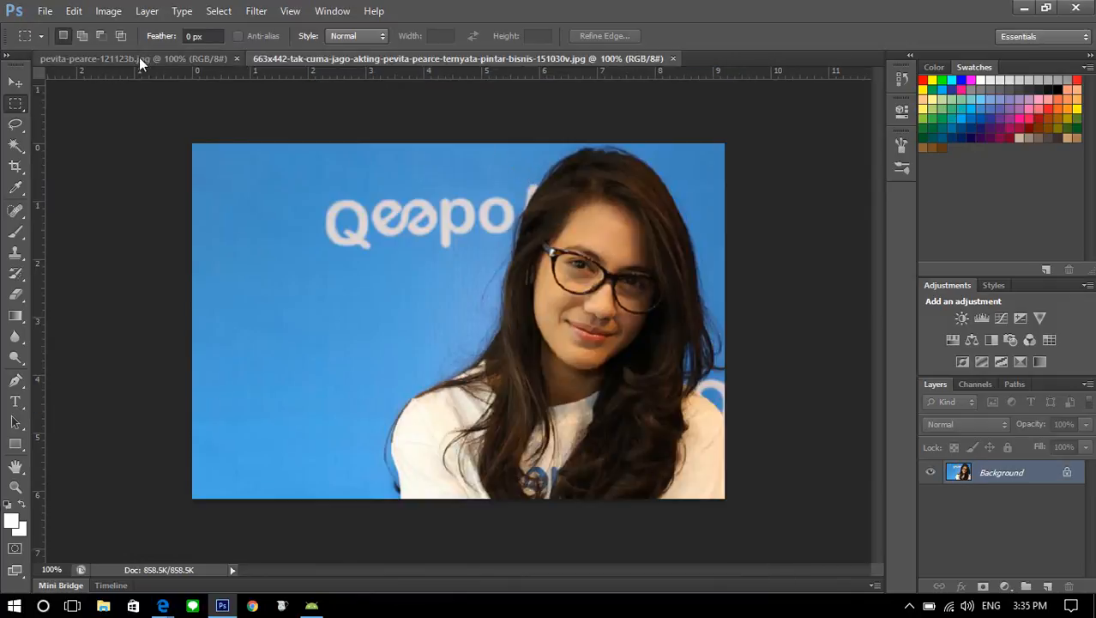
# Compare the backgrounds of the two open photos, finishing on the blue-backdrop portrait
pyautogui.click(138, 58)
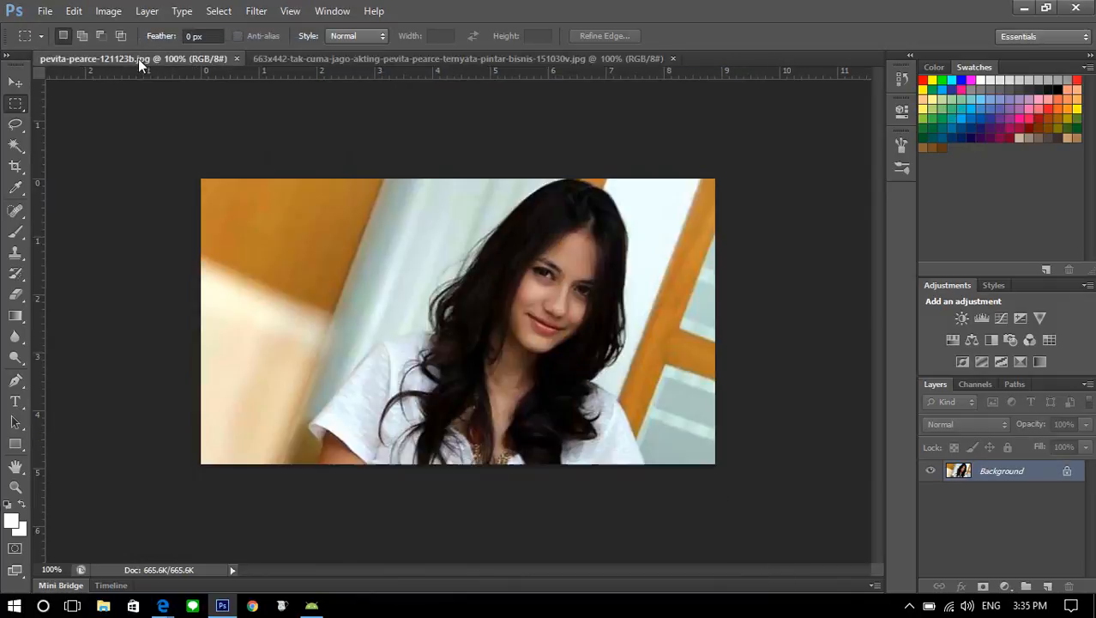
pyautogui.click(269, 58)
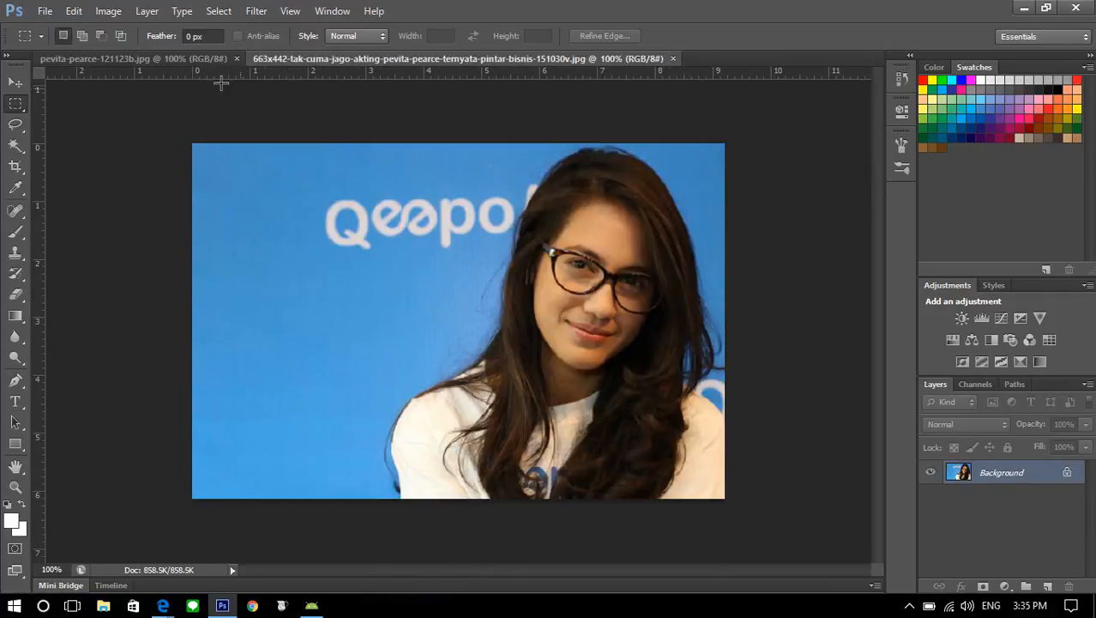
pyautogui.click(187, 57)
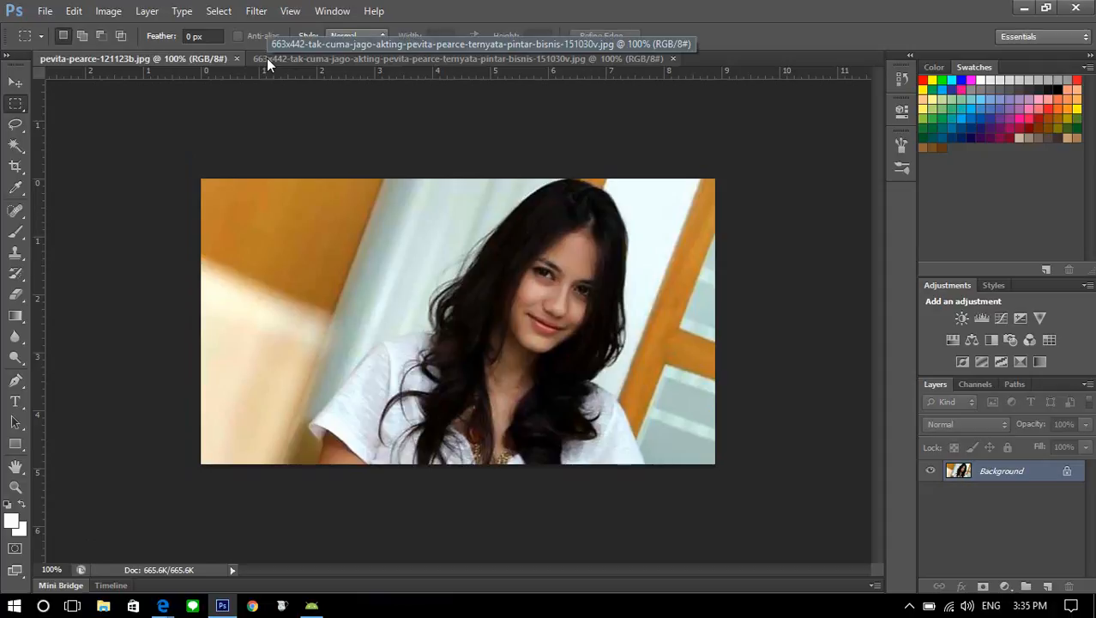
pyautogui.click(267, 59)
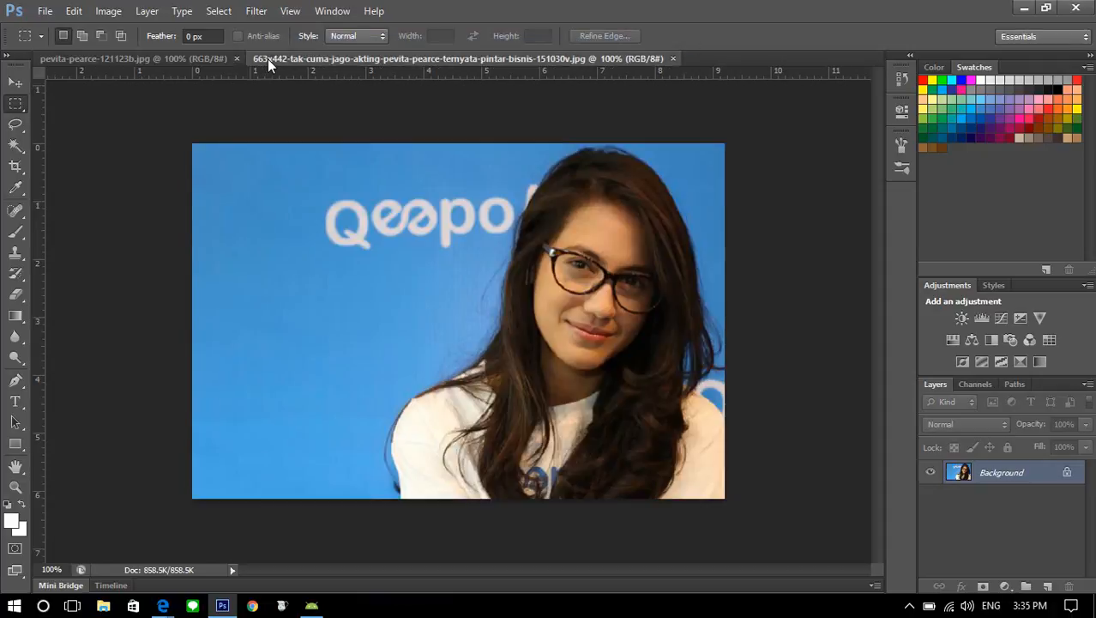
pyautogui.click(182, 60)
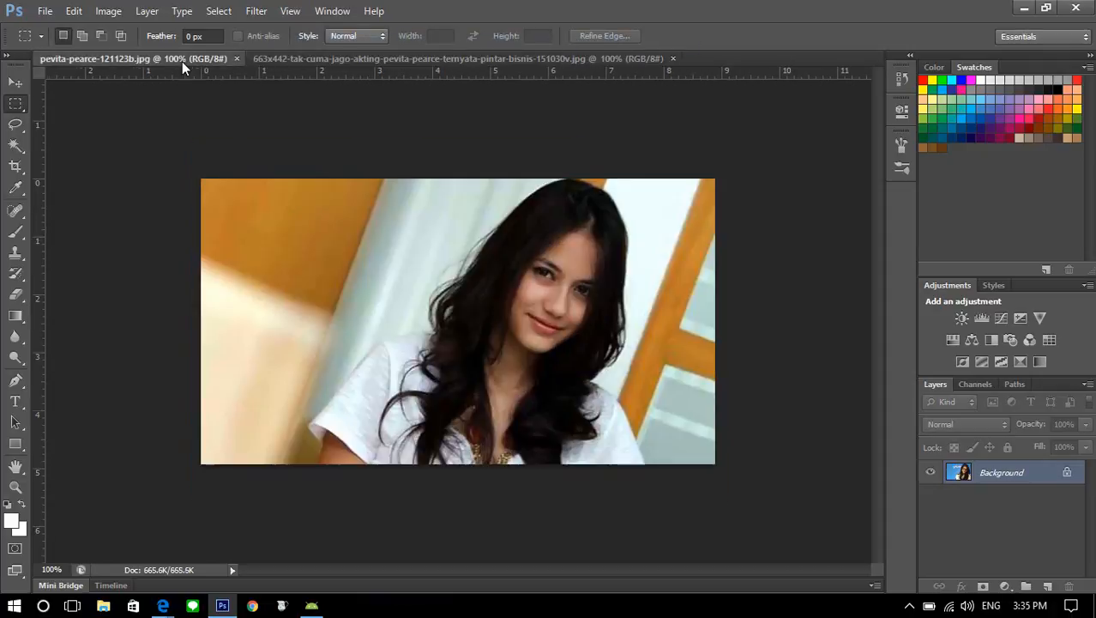
pyautogui.click(373, 61)
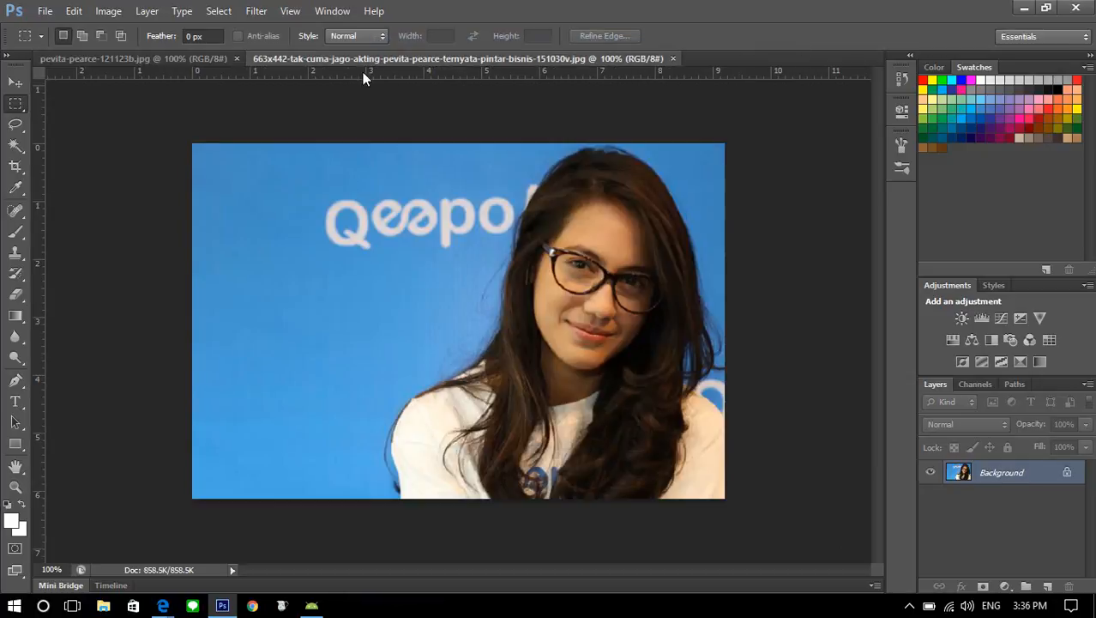
pyautogui.click(201, 60)
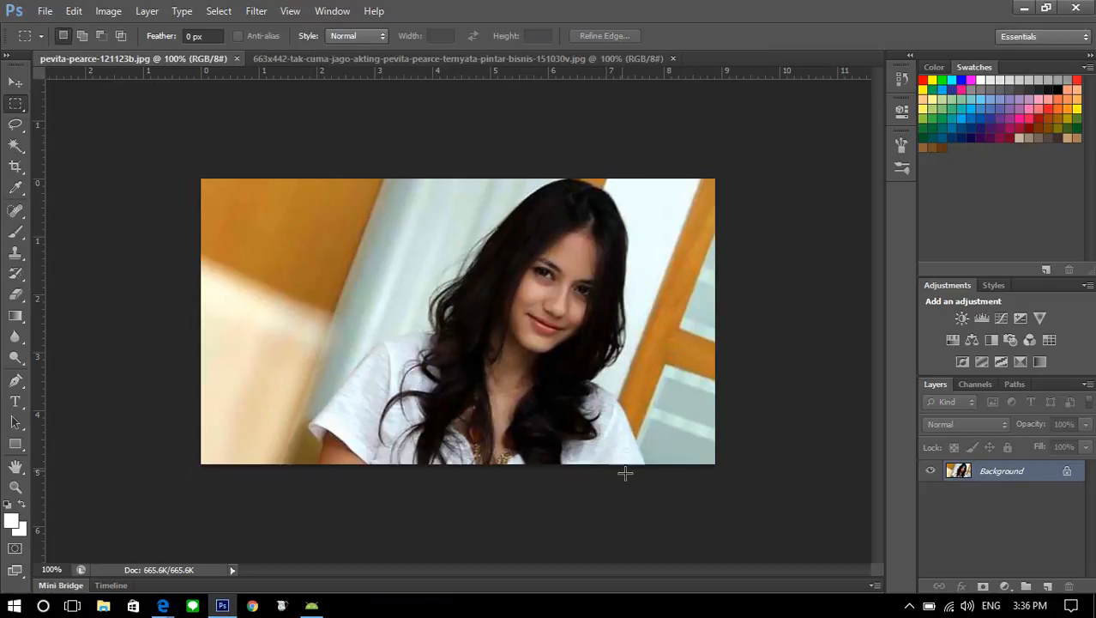
pyautogui.click(347, 61)
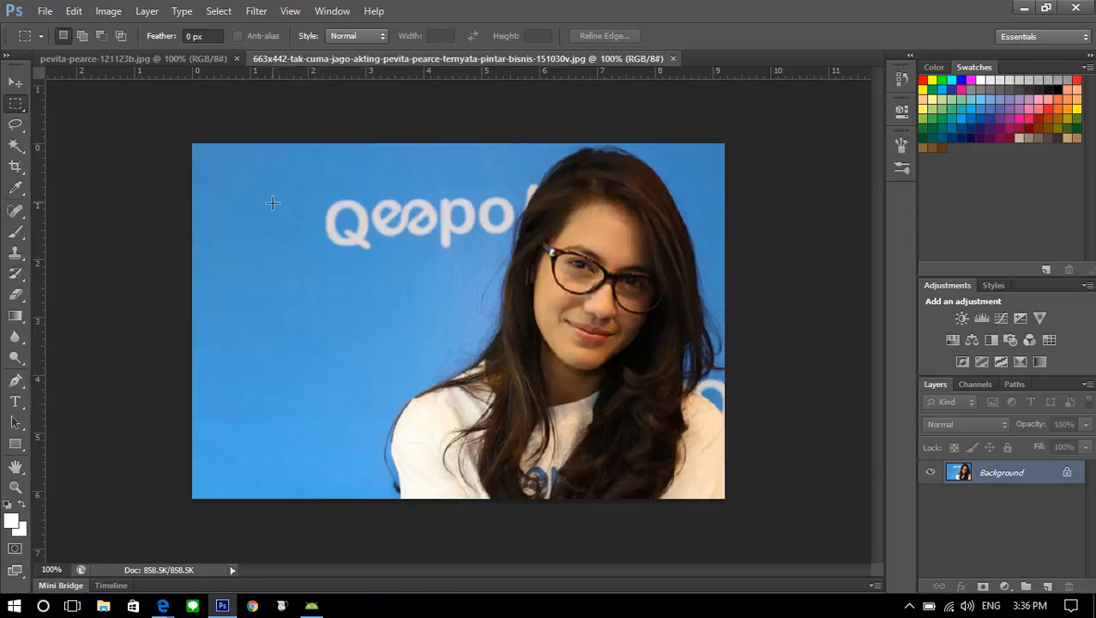
# Activate the Magic Wand tool from the quick selection tool group
pyautogui.click(12, 150)
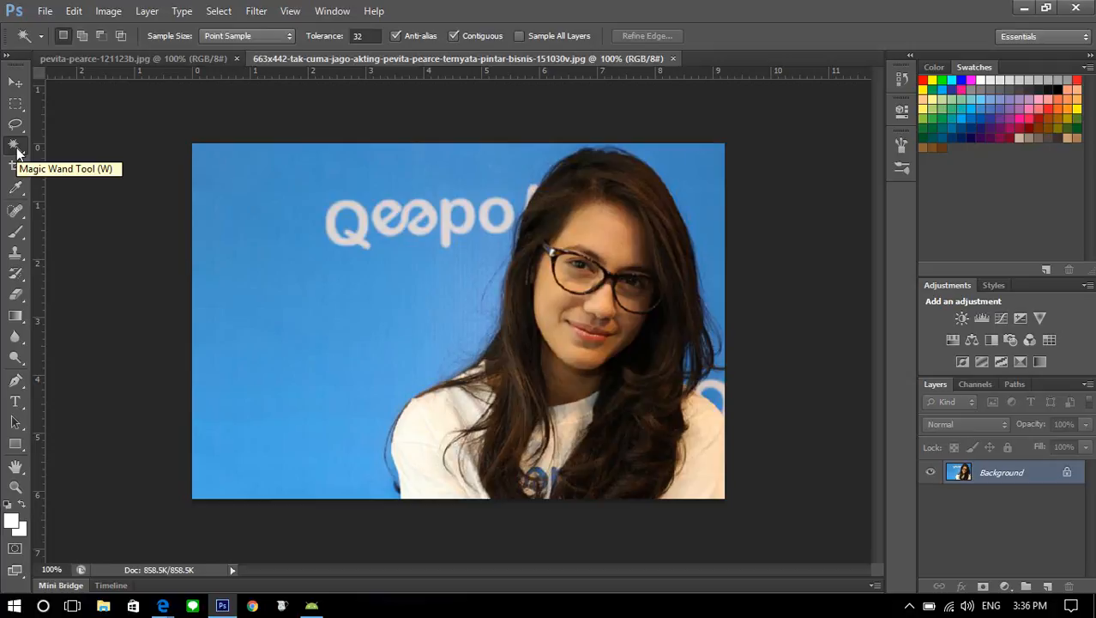
pyautogui.rightClick(17, 152)
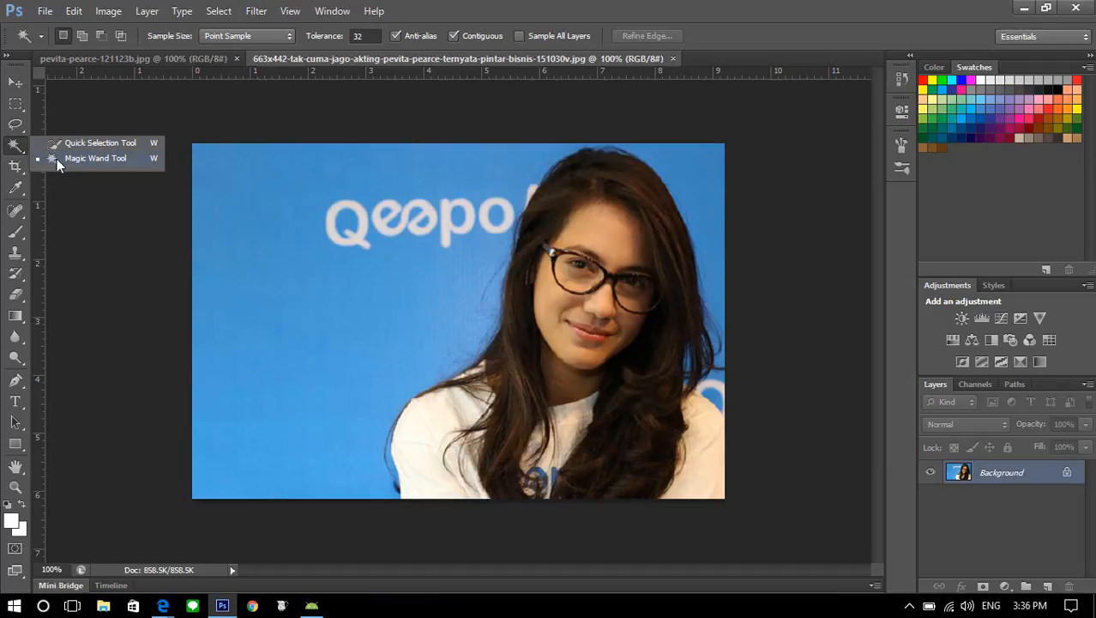
pyautogui.click(95, 161)
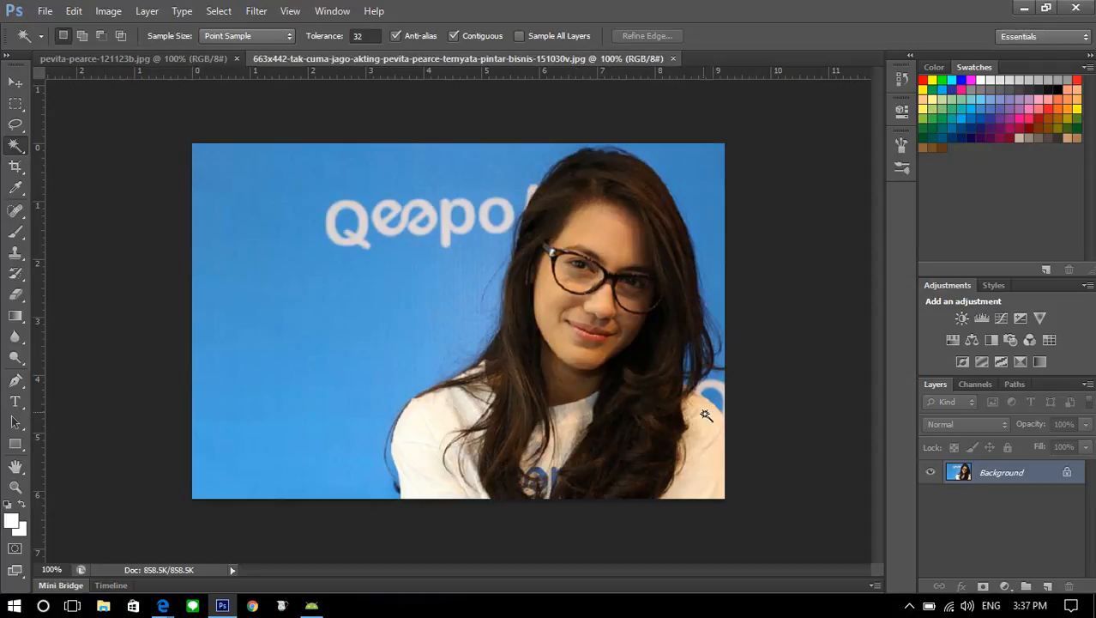
# Duplicate the Background layer of the blue-backdrop portrait into a new layer directly above it
pyautogui.doubleClick(983, 475)
pyautogui.hotkey('ctrl', 'j')
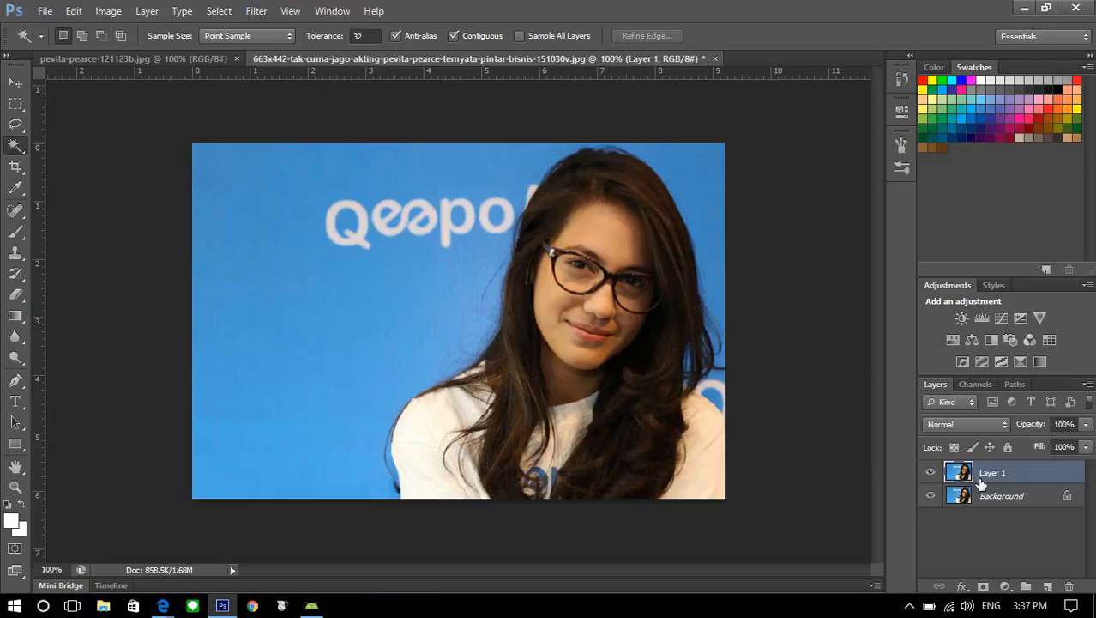
# Make a second duplicate of the Background layer through Duplicate Layer, named Background copy, in the same document
pyautogui.click(985, 496)
pyautogui.rightClick(985, 496)
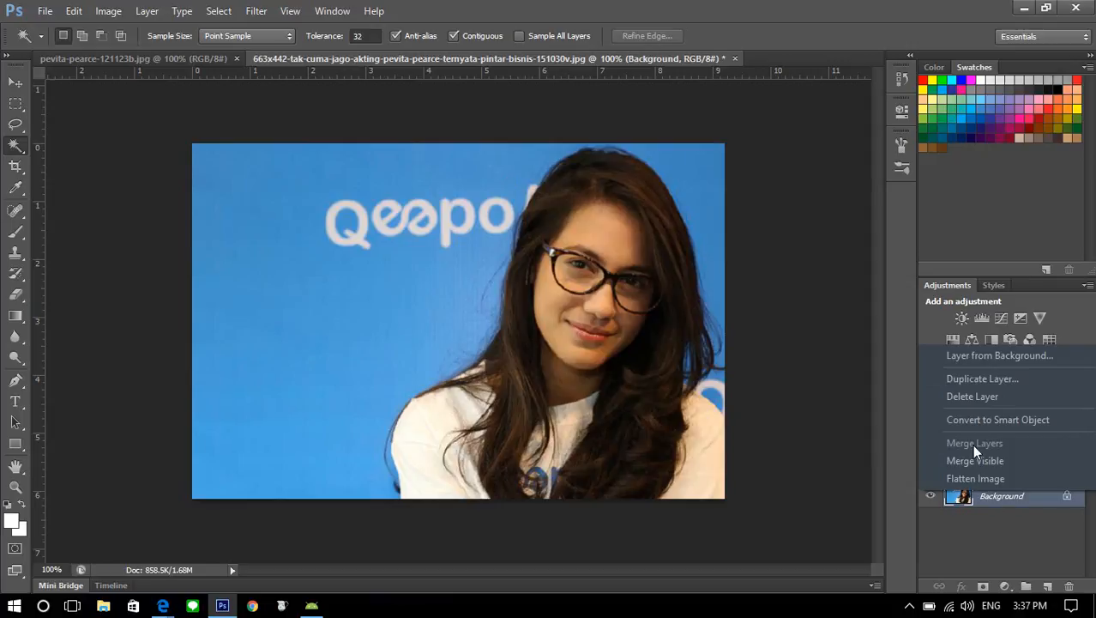
pyautogui.click(972, 383)
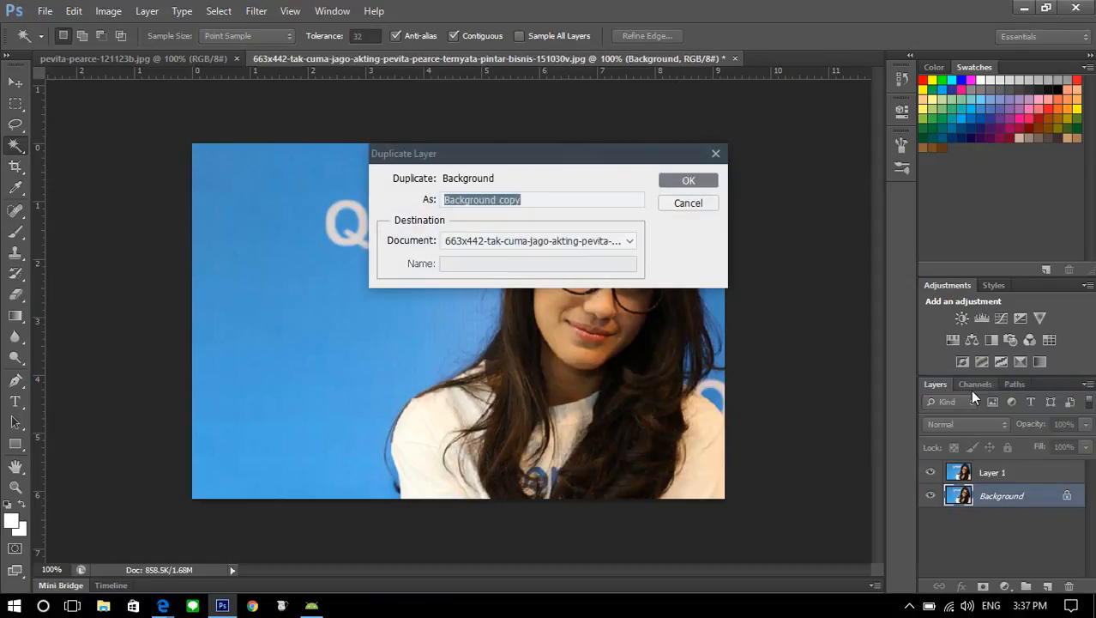
pyautogui.click(690, 179)
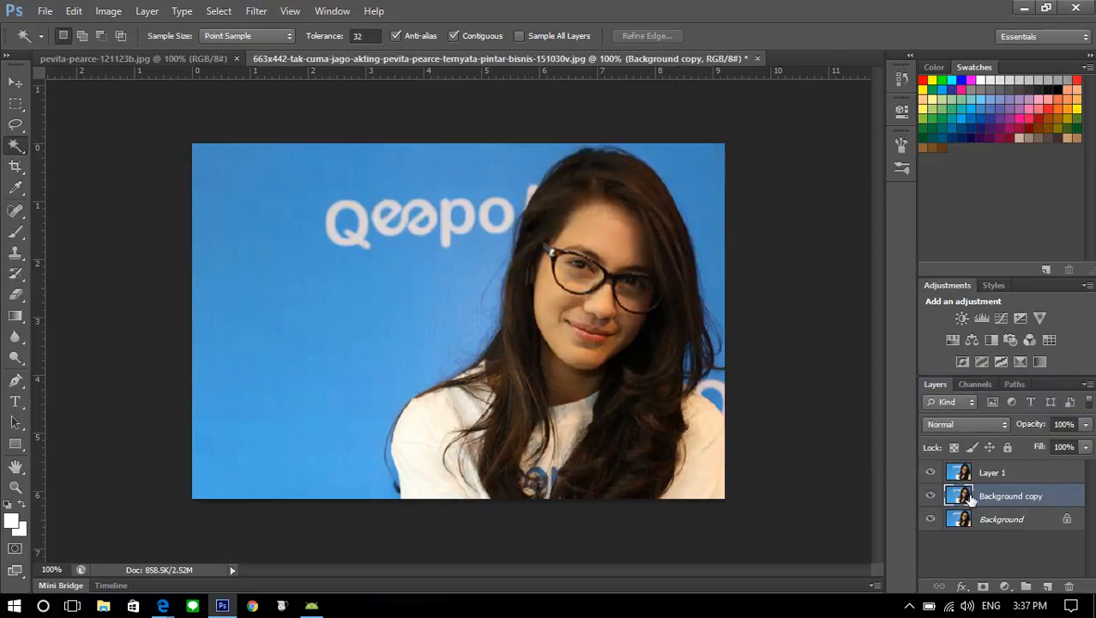
# Delete the Background copy layer and make Layer 1 the active layer
pyautogui.click(1000, 473)
pyautogui.click(997, 495)
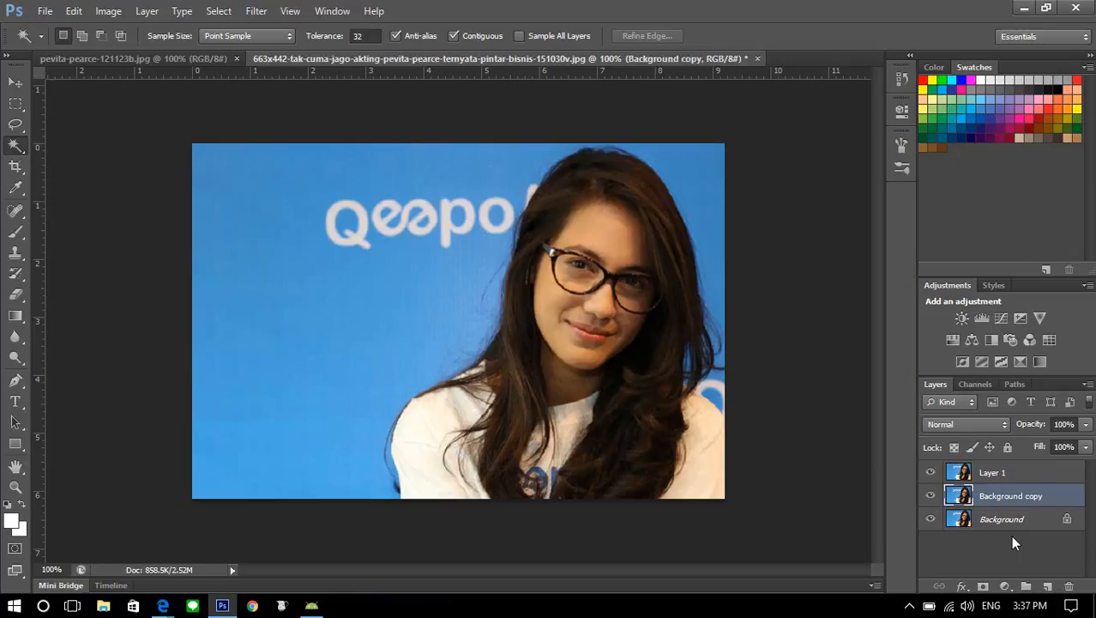
pyautogui.click(1069, 587)
pyautogui.click(999, 474)
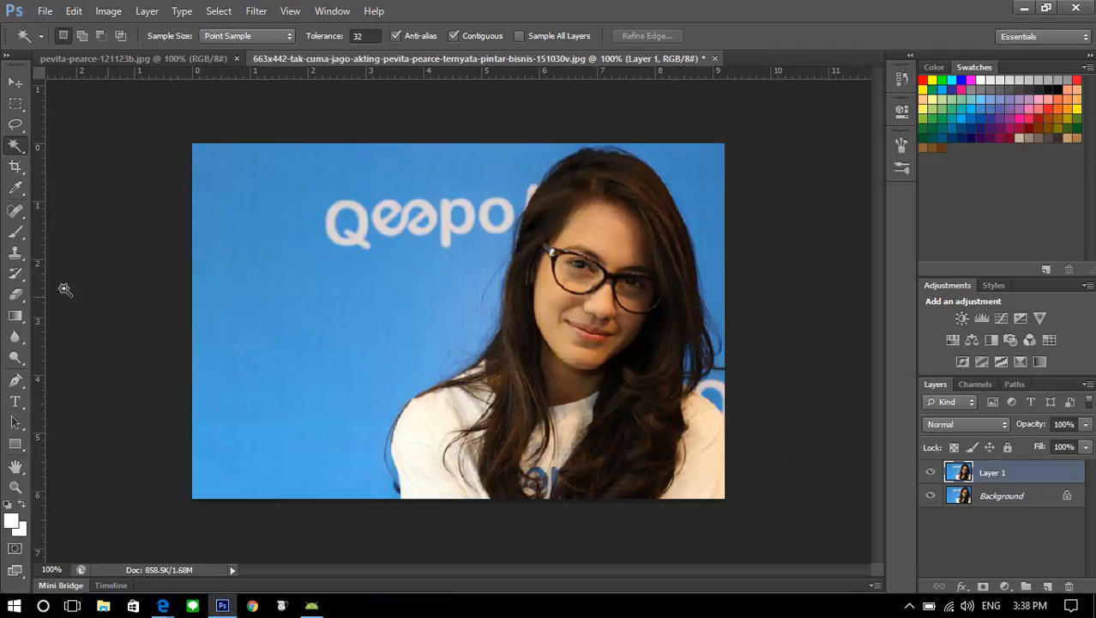
# Try erasing the blue backdrop on Layer 1 with the Eraser, and hide the Background layer to check the erased area
pyautogui.click(15, 294)
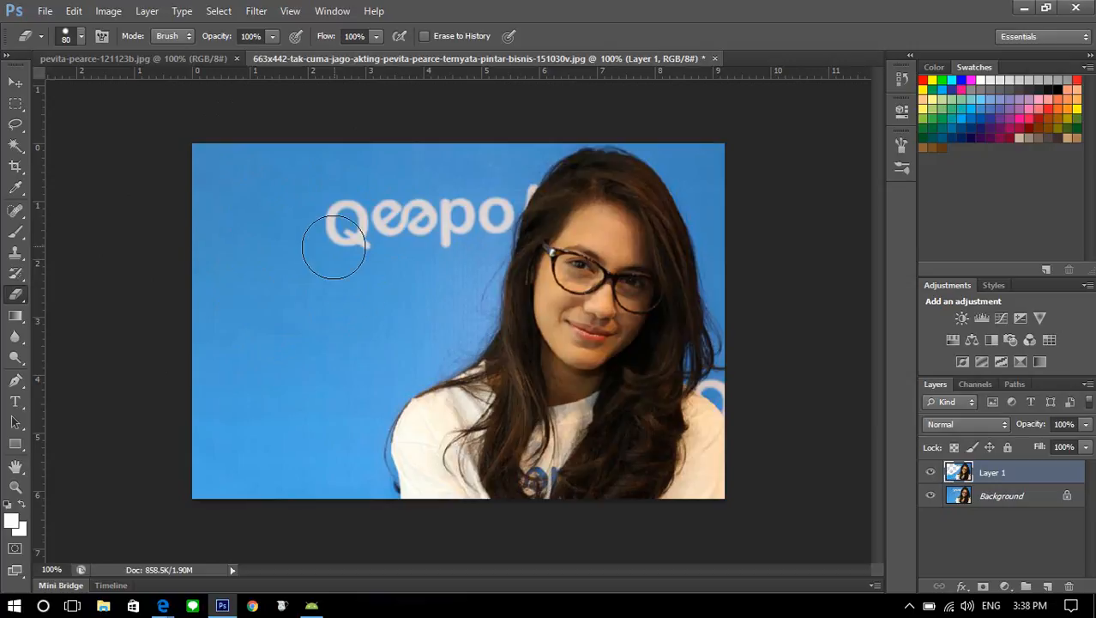
pyautogui.click(961, 496)
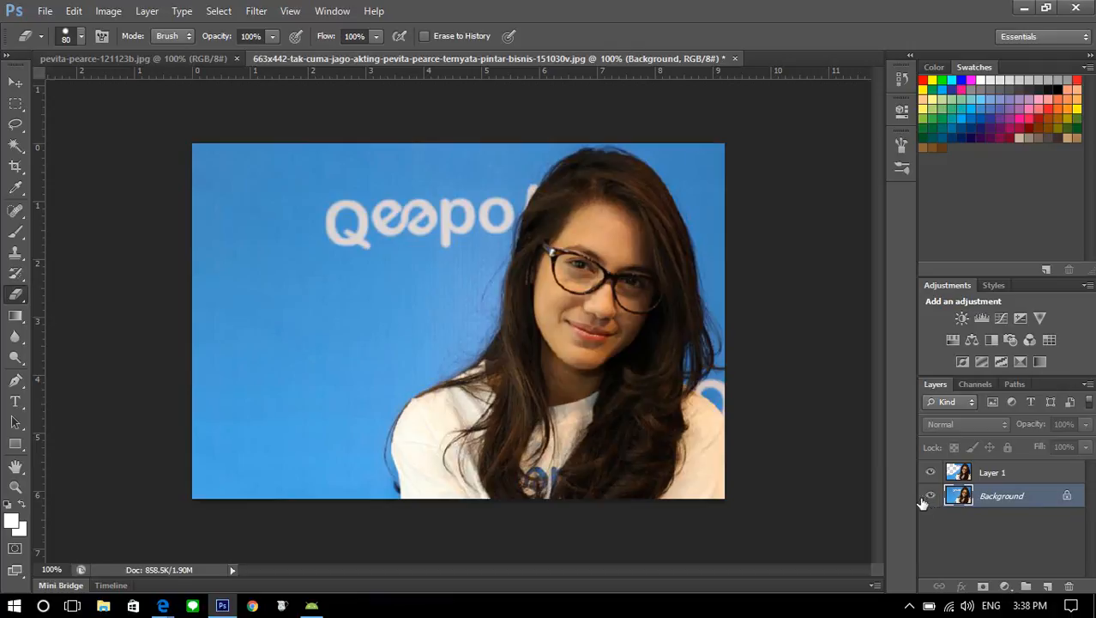
pyautogui.click(930, 499)
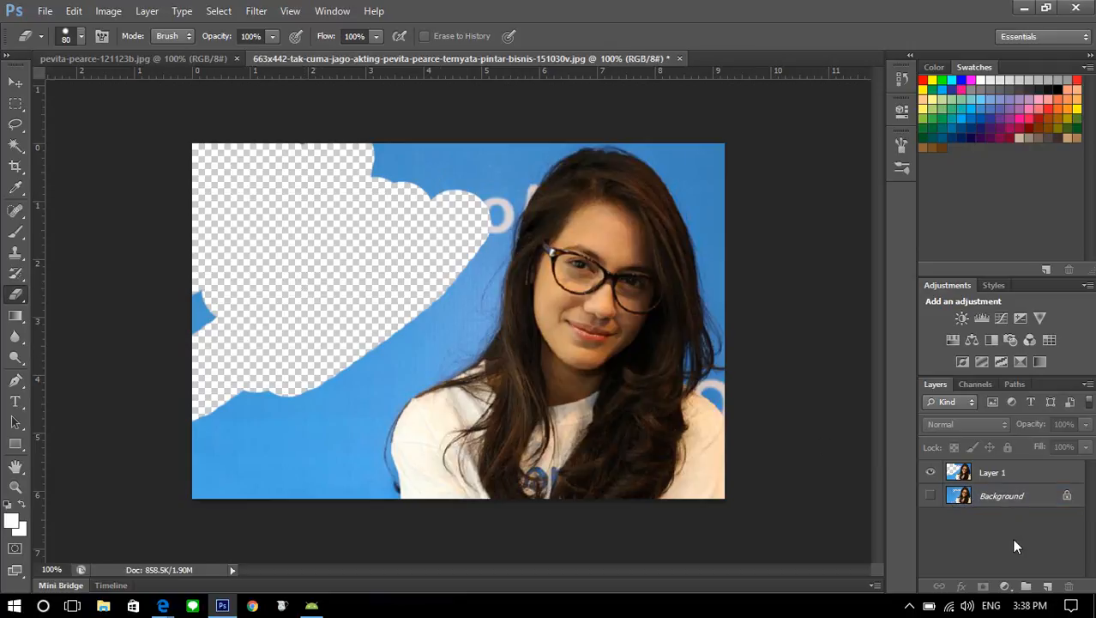
# Undo the erasing on Layer 1, remove the Background copy layer, and show the Background layer again with Layer 1 active
pyautogui.hotkey('ctrl', 'j')
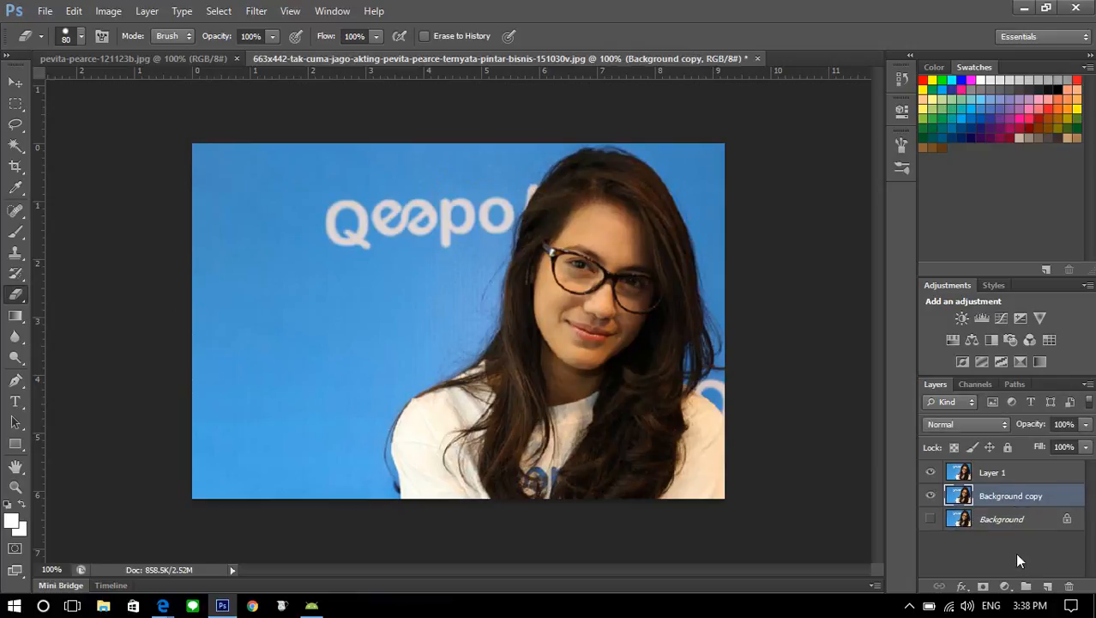
pyautogui.click(1069, 586)
pyautogui.click(931, 495)
pyautogui.click(966, 474)
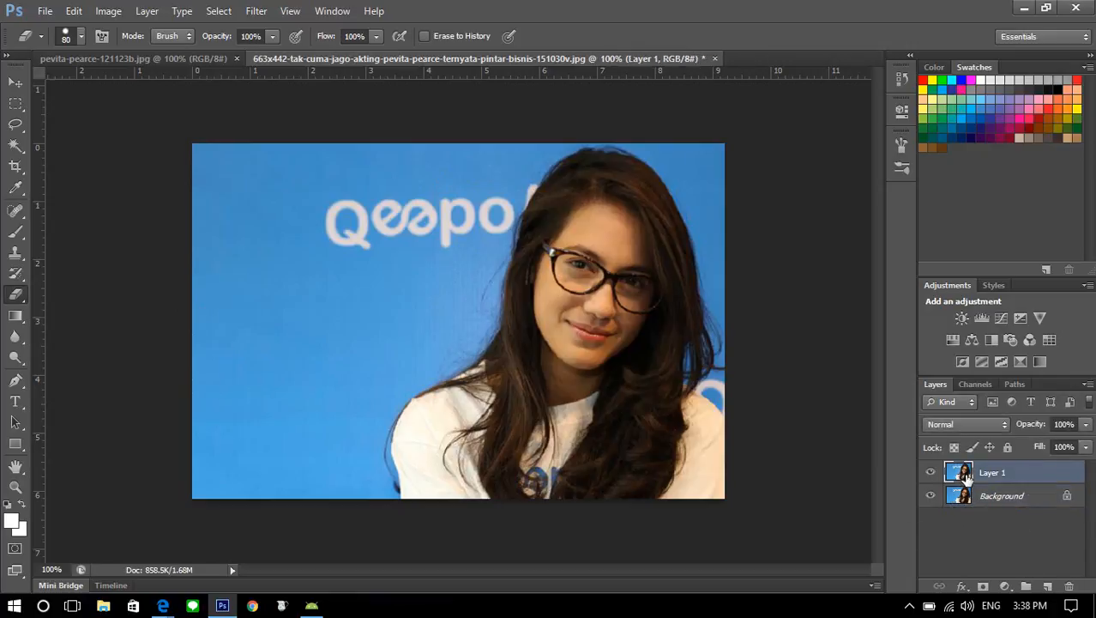
# Hide the Background layer and activate the Magic Wand tool for working on Layer 1
pyautogui.click(931, 496)
pyautogui.click(21, 146)
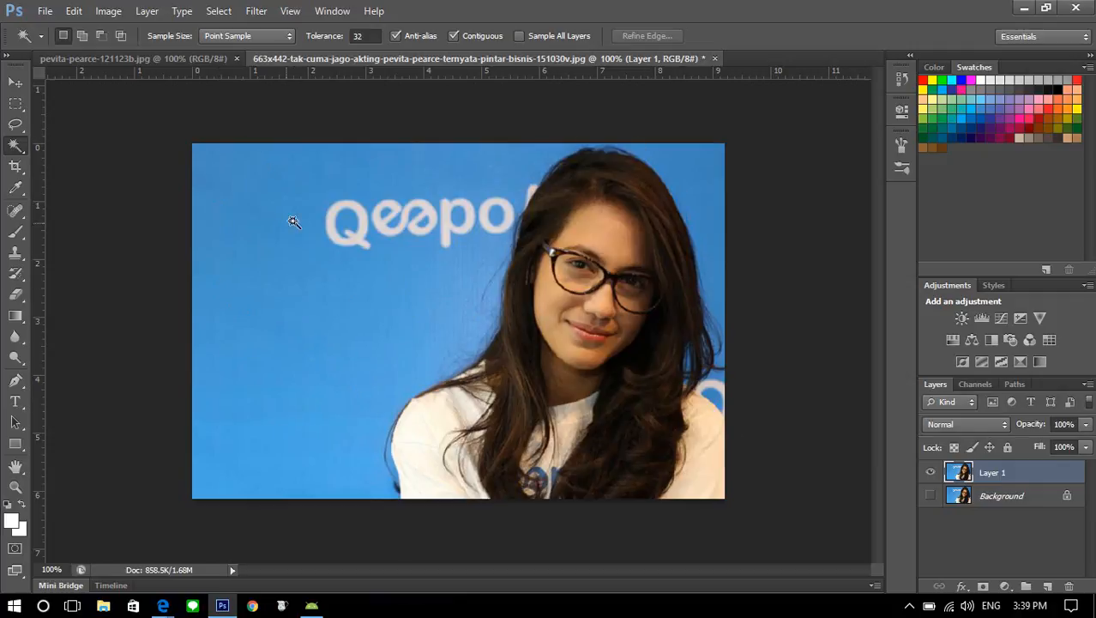
# Select the blue backdrop on Layer 1 with the Magic Wand, adding the unselected patches beside the hair to the selection
pyautogui.click(239, 221)
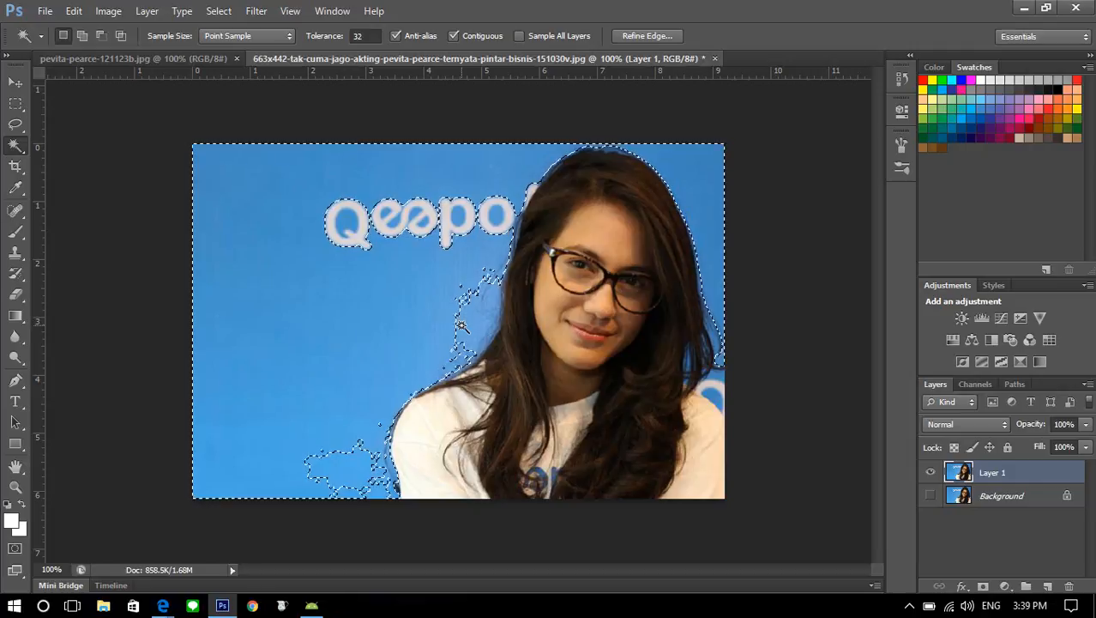
pyautogui.click(468, 333)
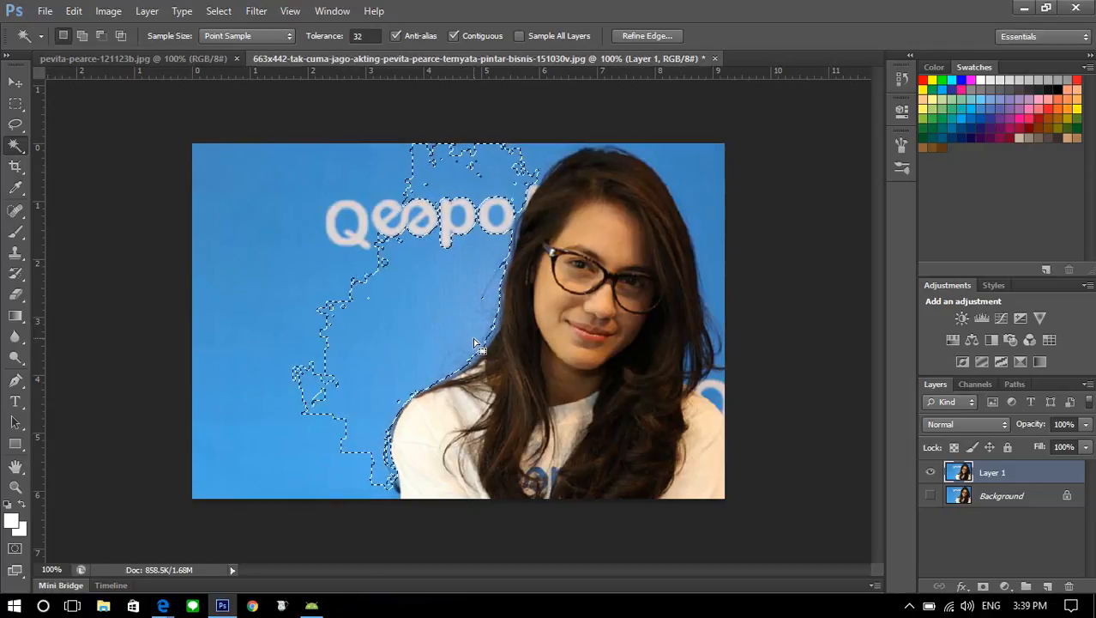
pyautogui.keyDown('shift'); pyautogui.click(257, 268); pyautogui.keyUp('shift')
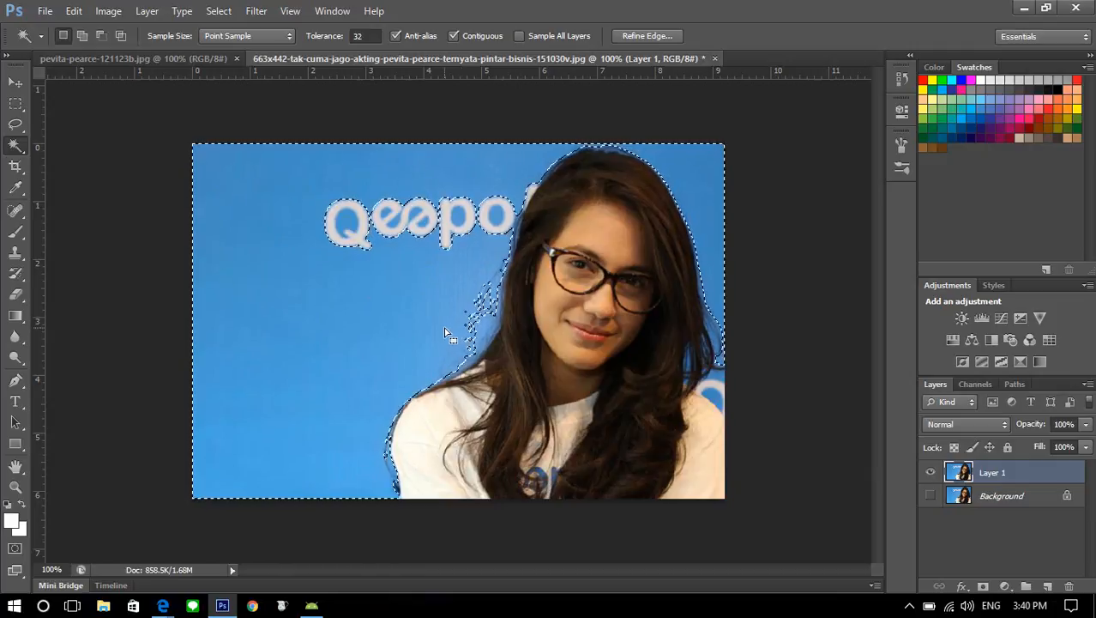
pyautogui.press('shift')
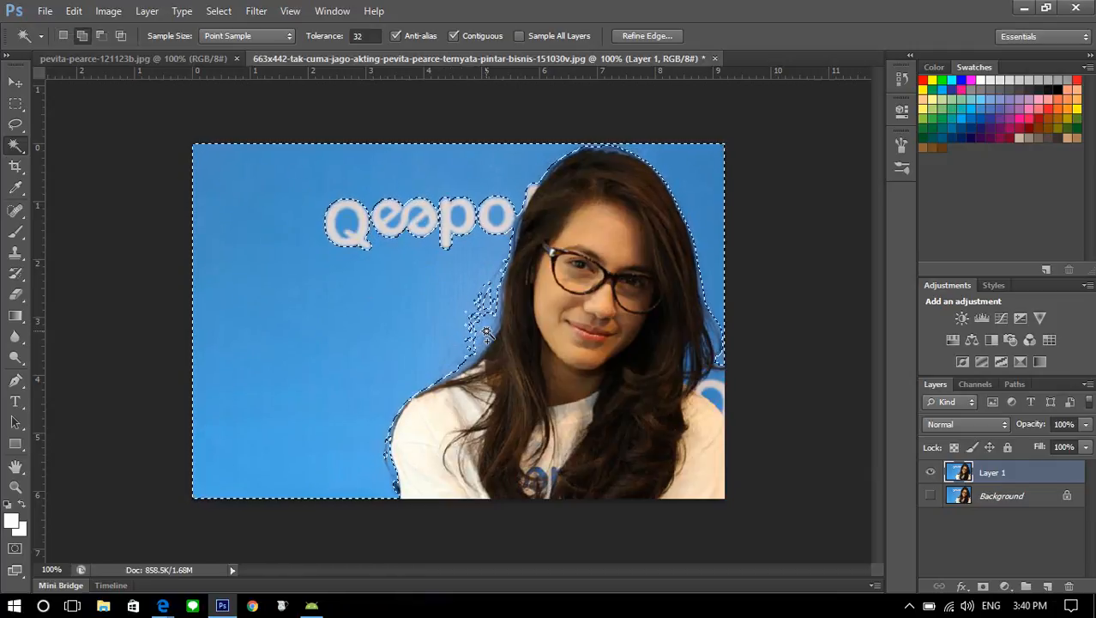
pyautogui.keyDown('shift'); pyautogui.click(488, 336); pyautogui.keyUp('shift')
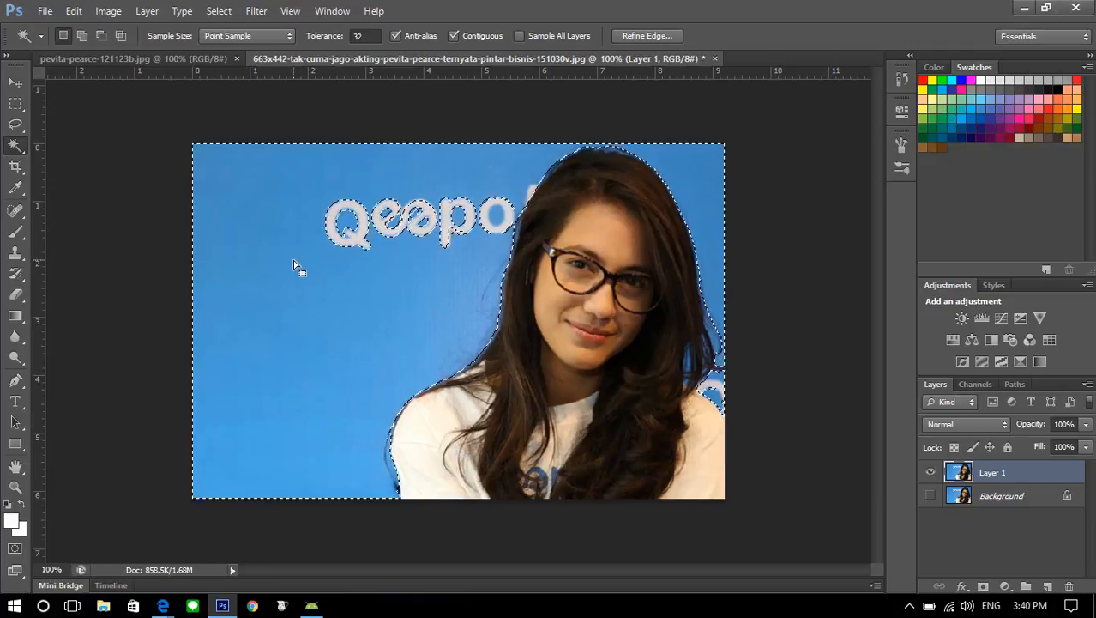
# Erase the selected blue backdrop from Layer 1 and, with the selection cleared, the leftover logo letters
pyautogui.click(14, 296)
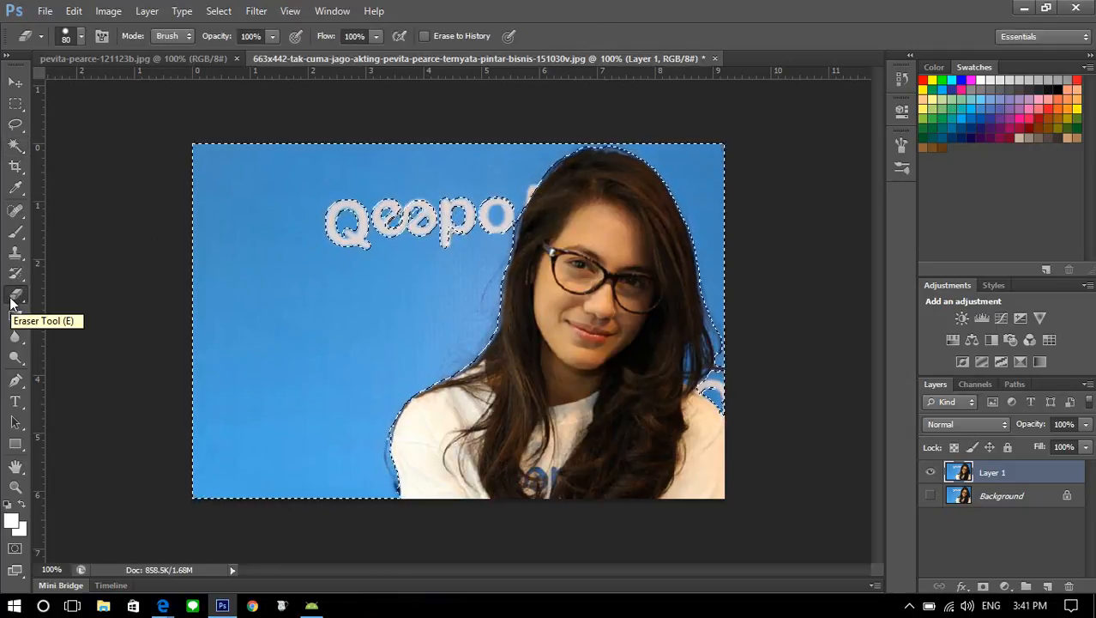
pyautogui.moveTo(285, 176); pyautogui.dragTo(216, 247)
pyautogui.moveTo(203, 196)
pyautogui.mouseDown()
pyautogui.moveTo(335, 176)
pyautogui.moveTo(252, 359)
pyautogui.moveTo(208, 278)
pyautogui.mouseUp()
pyautogui.moveTo(319, 326); pyautogui.dragTo(341, 354)
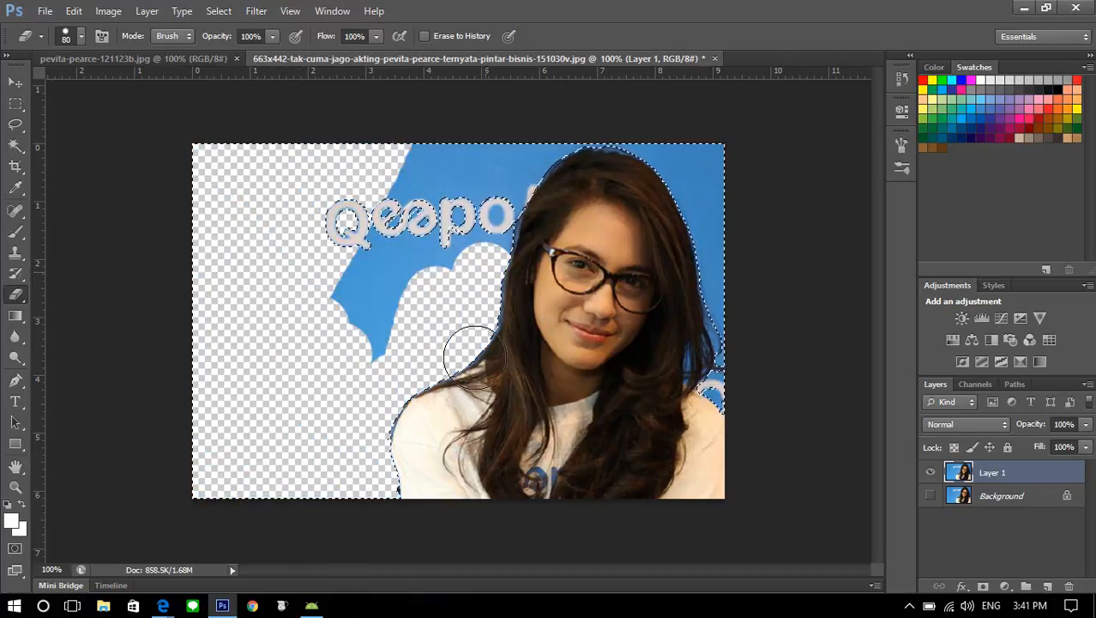
pyautogui.moveTo(490, 243); pyautogui.dragTo(347, 397)
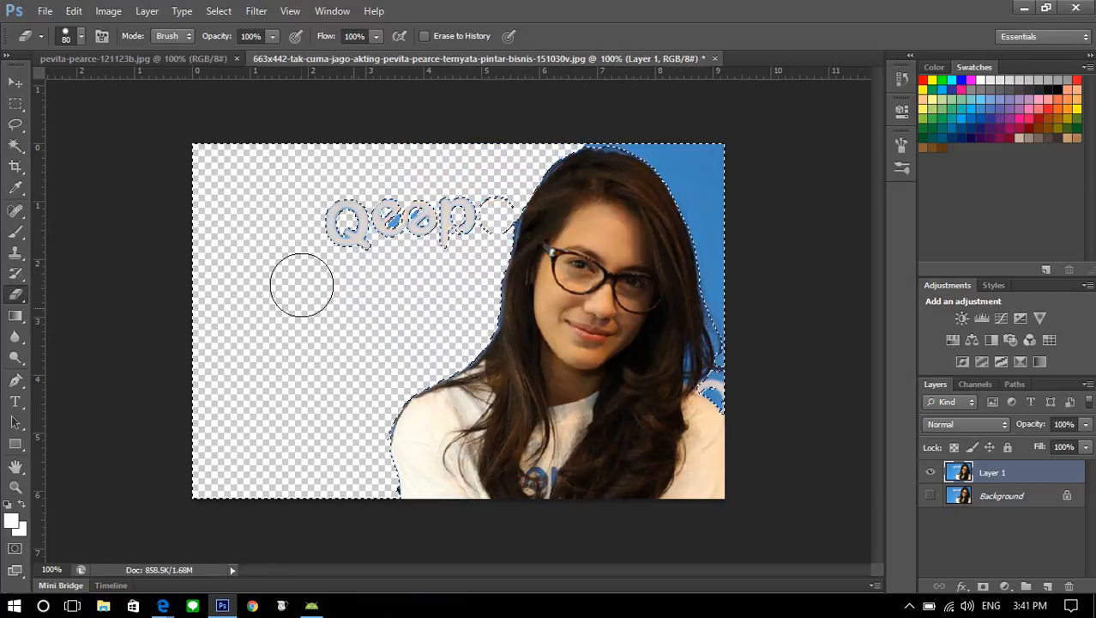
pyautogui.moveTo(694, 185)
pyautogui.mouseDown()
pyautogui.moveTo(652, 120)
pyautogui.moveTo(824, 284)
pyautogui.moveTo(703, 317)
pyautogui.mouseUp()
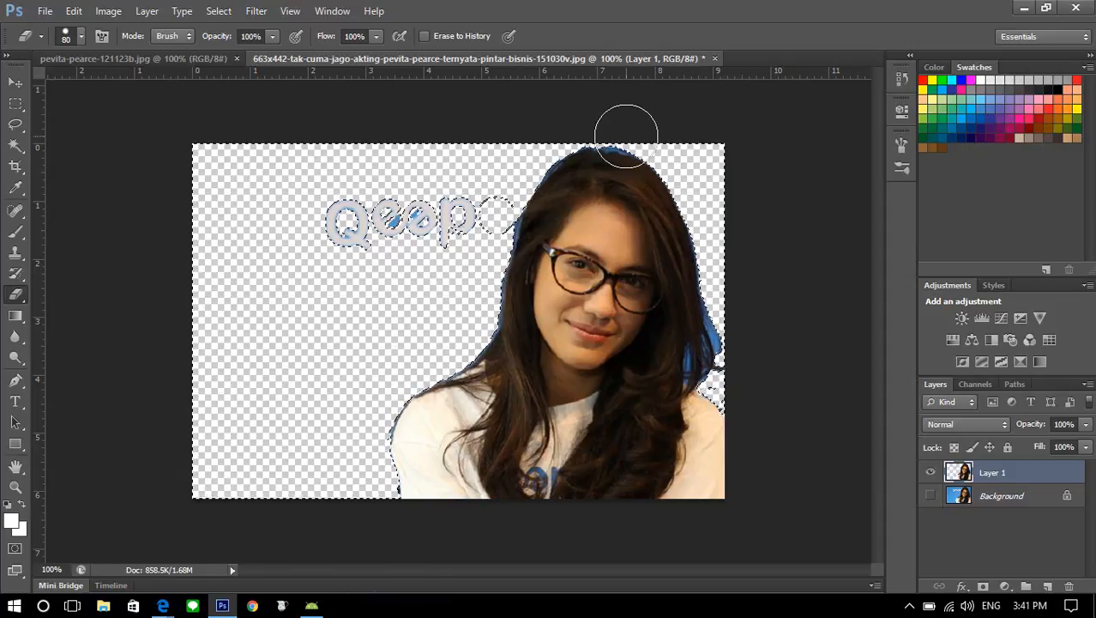
pyautogui.moveTo(552, 192); pyautogui.dragTo(611, 215)
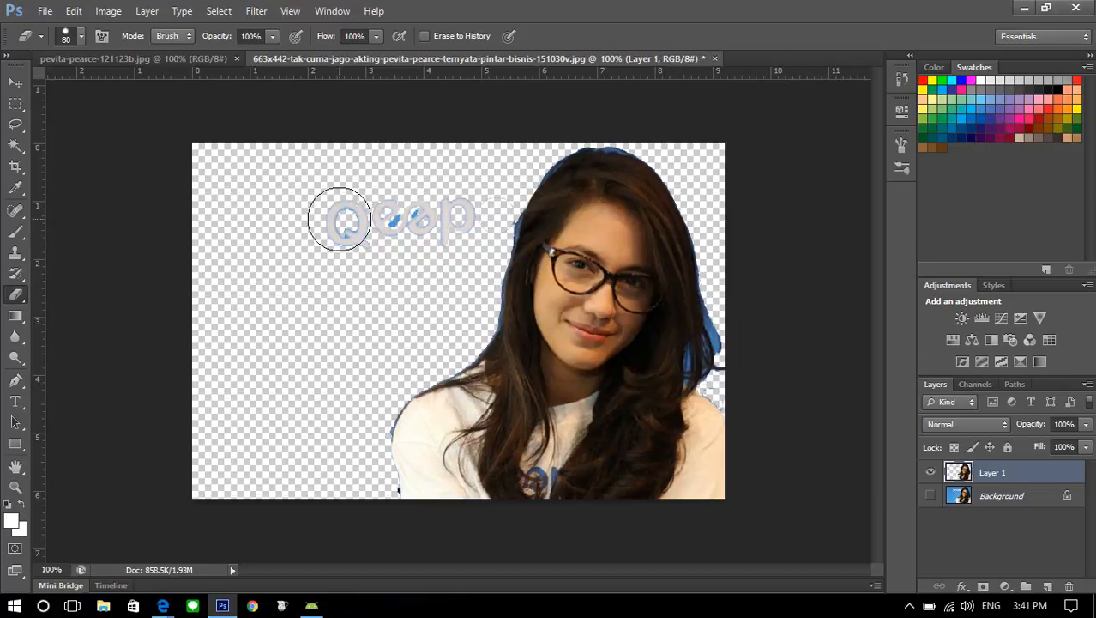
pyautogui.moveTo(442, 194)
pyautogui.mouseDown()
pyautogui.moveTo(485, 216)
pyautogui.moveTo(462, 254)
pyautogui.mouseUp()
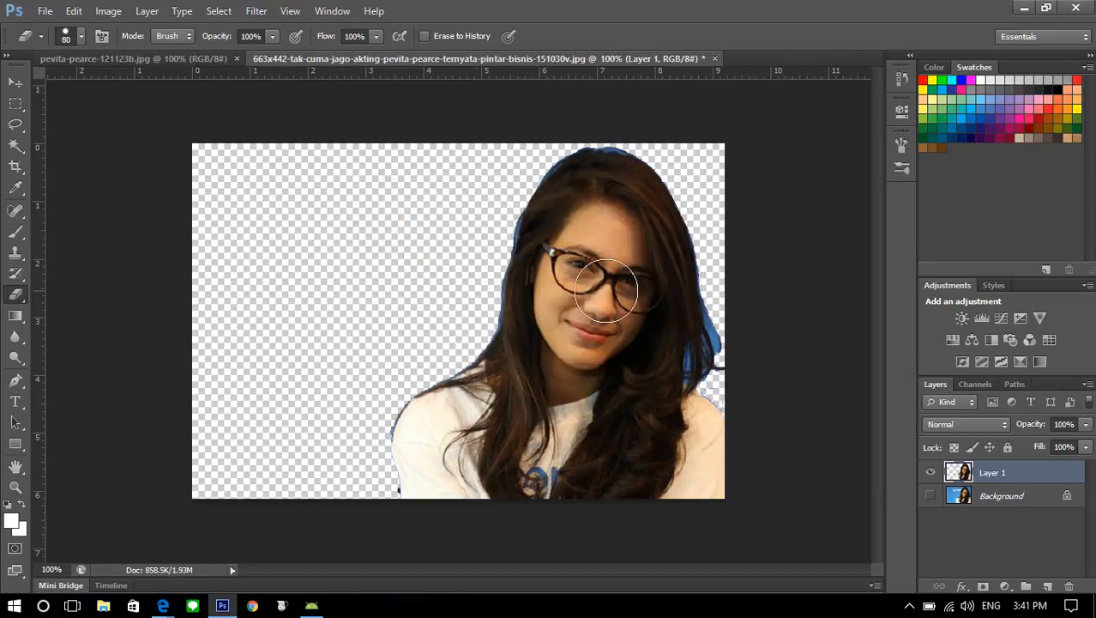
# Reduce the Eraser size to 20 and erase the blue fringe along the hair and shoulder on the image's left side
pyautogui.hotkey('ctrl', '+')
pyautogui.hotkey('ctrl', '+')
pyautogui.hotkey('ctrl', '+')
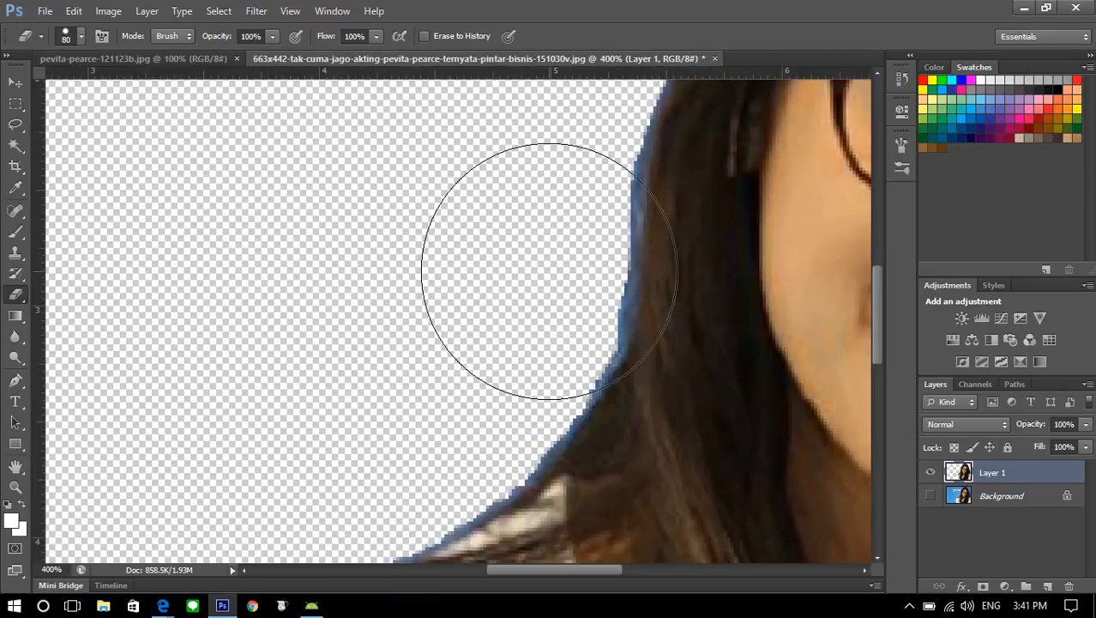
pyautogui.press('[')
pyautogui.press('[')
pyautogui.press('[')
pyautogui.press('[')
pyautogui.press('[')
pyautogui.press('[')
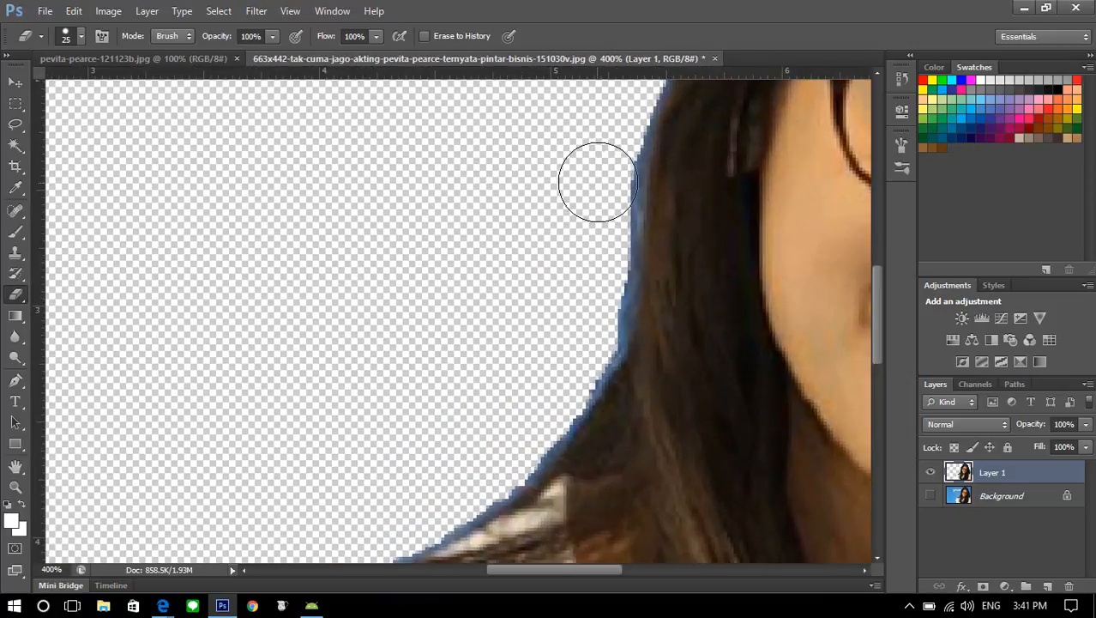
pyautogui.moveTo(614, 168)
pyautogui.mouseDown()
pyautogui.moveTo(616, 247)
pyautogui.moveTo(591, 339)
pyautogui.moveTo(525, 456)
pyautogui.moveTo(488, 477)
pyautogui.moveTo(487, 375)
pyautogui.moveTo(506, 337)
pyautogui.moveTo(464, 391)
pyautogui.moveTo(272, 473)
pyautogui.moveTo(455, 379)
pyautogui.mouseUp()
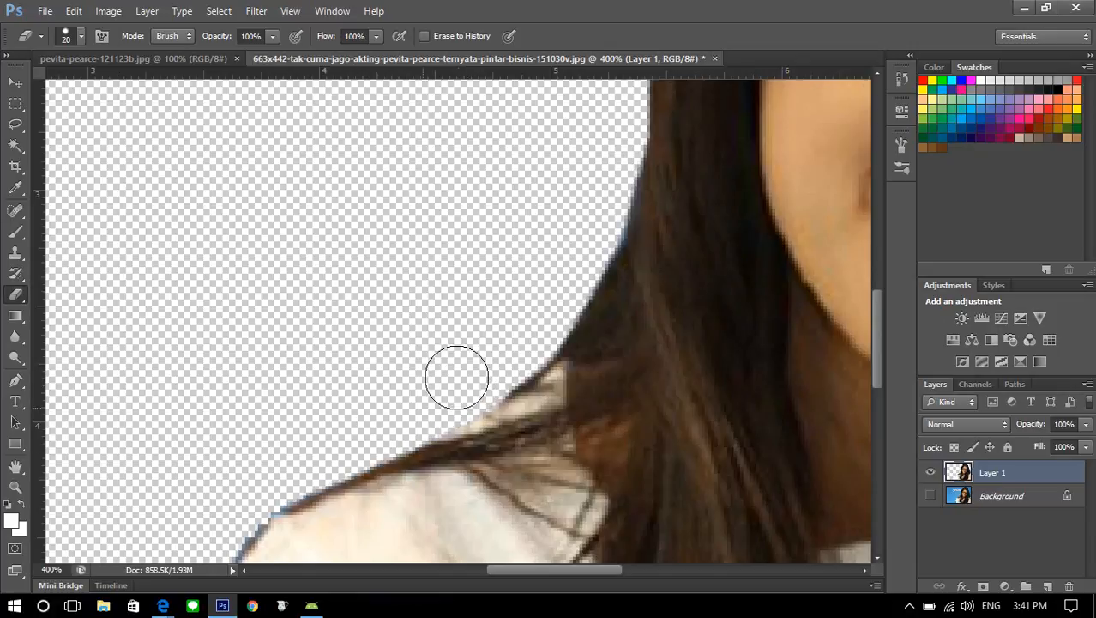
# Erase the blue fringe along the upper-left hair edge and over the crown of the head
pyautogui.scroll(3, 521, 349)
pyautogui.scroll(5, 522, 350)
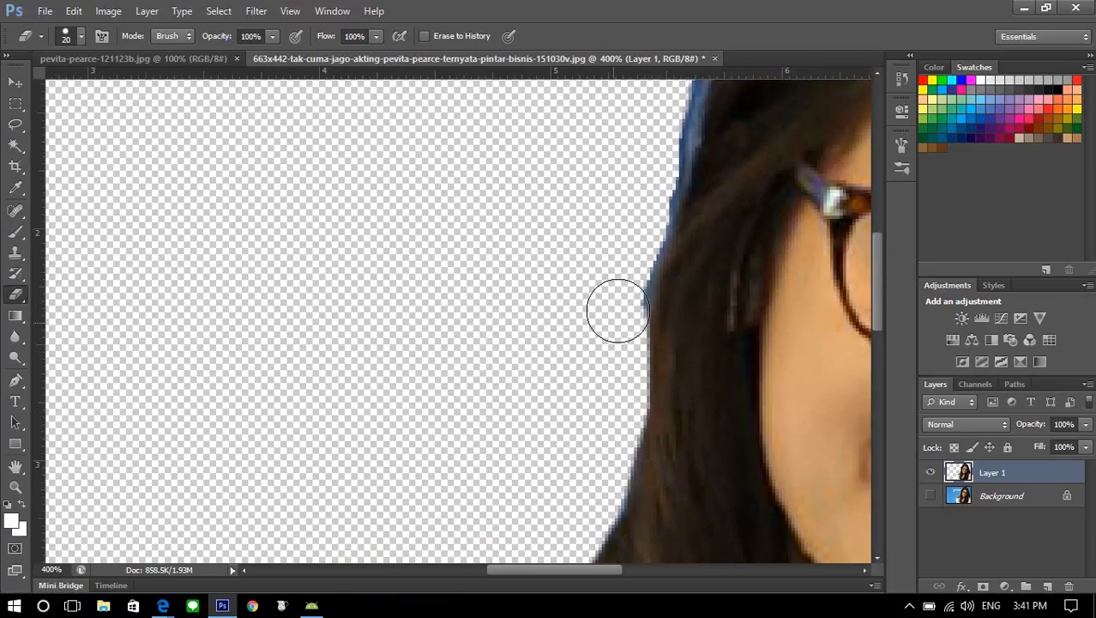
pyautogui.scroll(3, 634, 258)
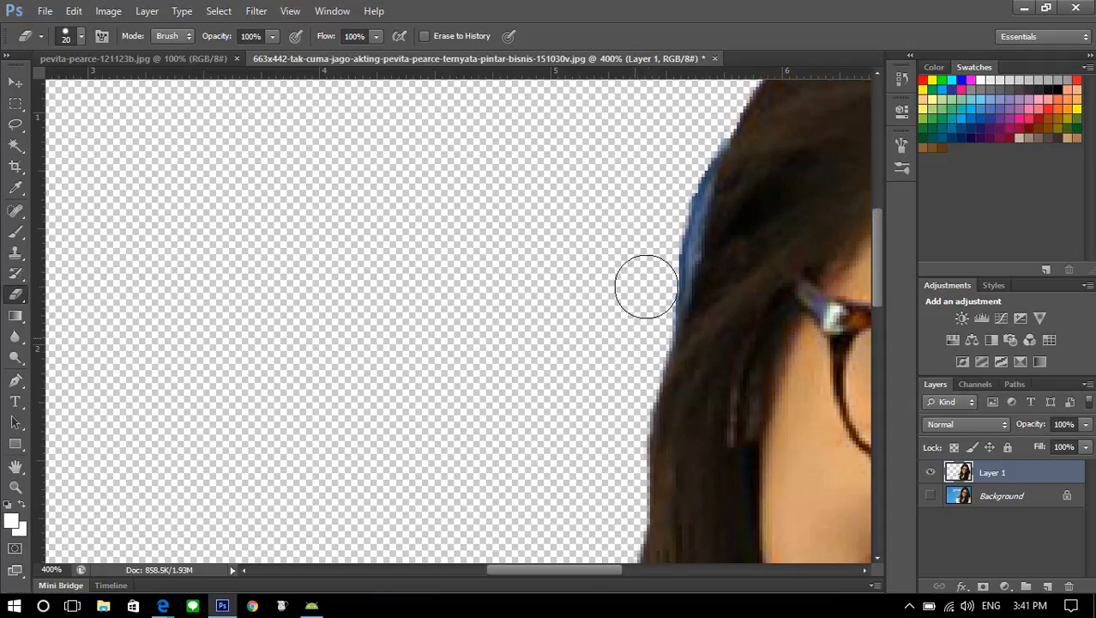
pyautogui.moveTo(665, 225)
pyautogui.mouseDown()
pyautogui.moveTo(688, 155)
pyautogui.moveTo(671, 181)
pyautogui.mouseUp()
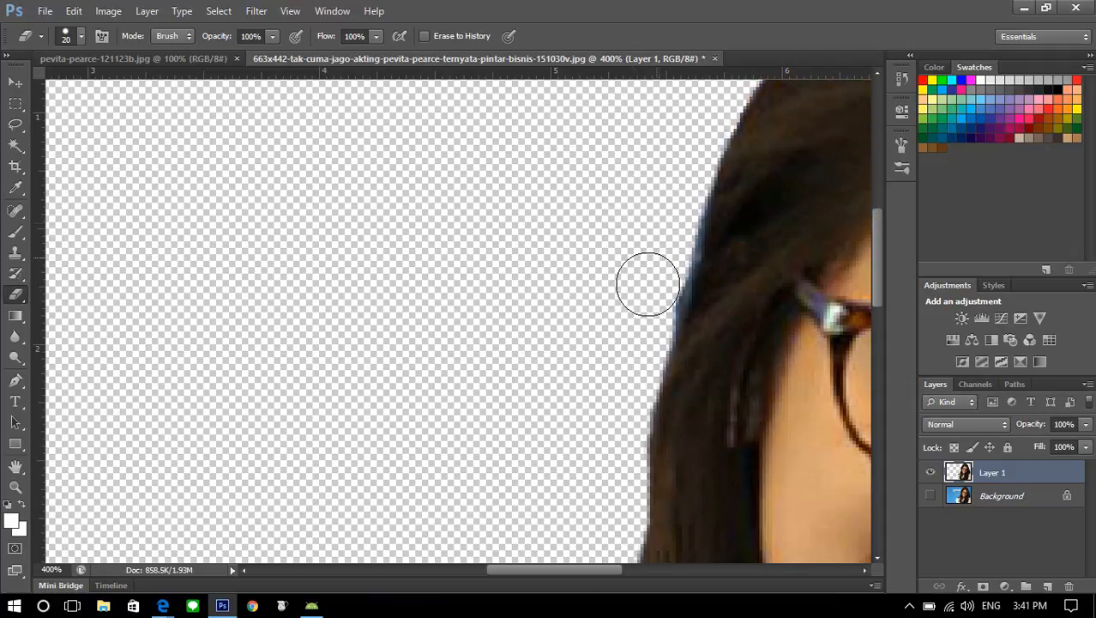
pyautogui.scroll(6, 622, 369)
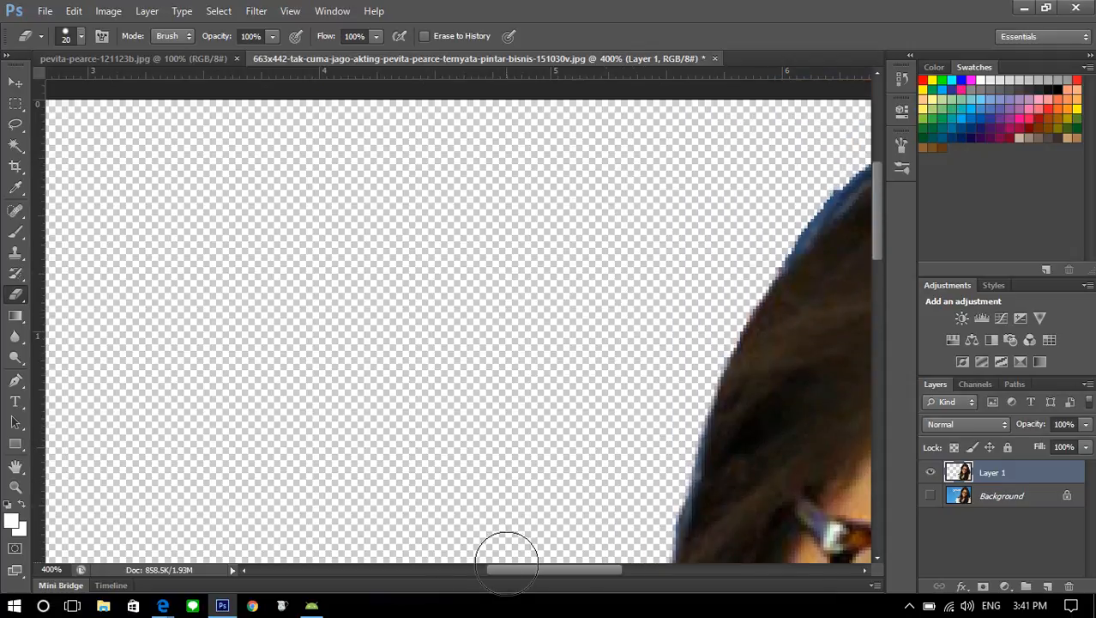
pyautogui.moveTo(496, 570); pyautogui.dragTo(567, 570)
pyautogui.moveTo(350, 248)
pyautogui.mouseDown()
pyautogui.moveTo(420, 162)
pyautogui.moveTo(501, 108)
pyautogui.moveTo(620, 100)
pyautogui.moveTo(743, 106)
pyautogui.moveTo(797, 134)
pyautogui.moveTo(912, 270)
pyautogui.moveTo(775, 126)
pyautogui.moveTo(665, 112)
pyautogui.mouseUp()
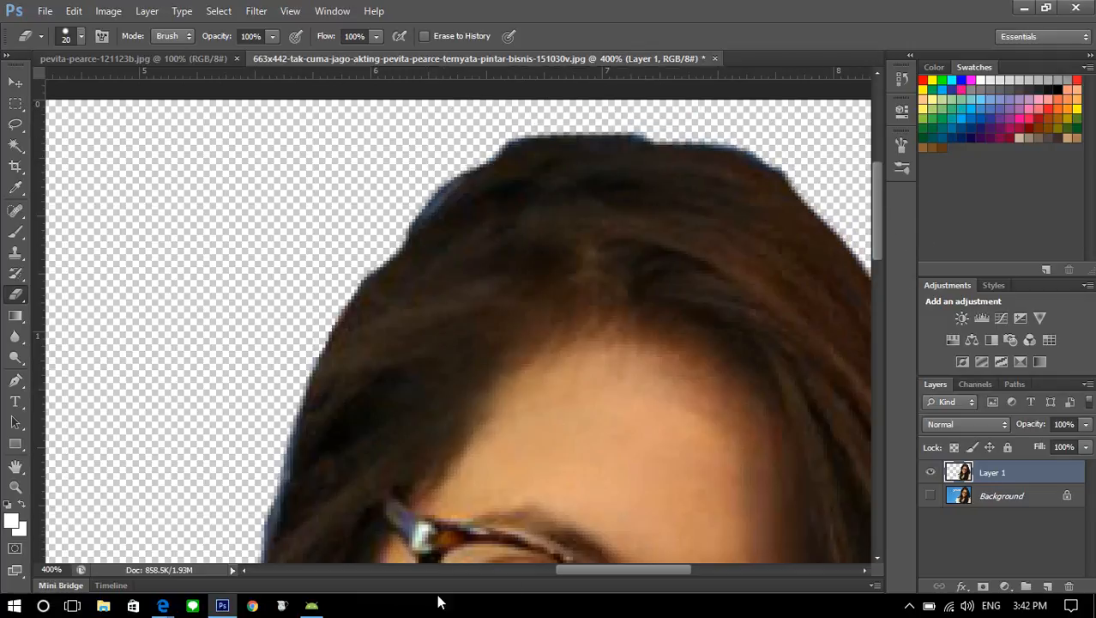
# Erase the blue fringe down the hair edge on the image's right side
pyautogui.moveTo(582, 569); pyautogui.dragTo(651, 562)
pyautogui.scroll(-4, 514, 299)
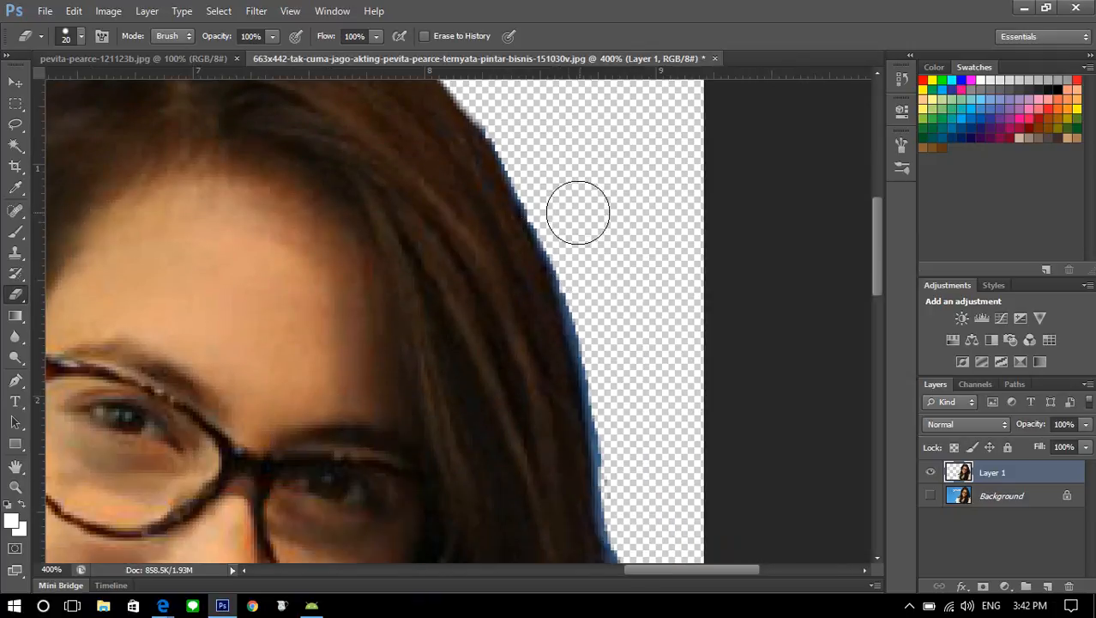
pyautogui.moveTo(562, 215)
pyautogui.mouseDown()
pyautogui.moveTo(592, 289)
pyautogui.moveTo(631, 478)
pyautogui.mouseUp()
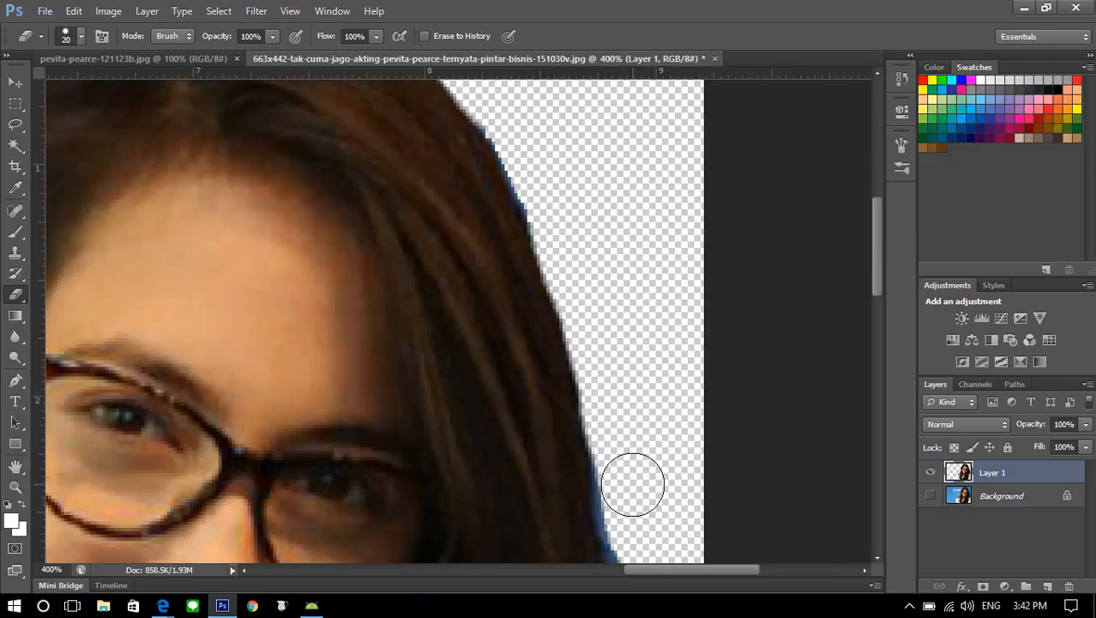
pyautogui.scroll(-3, 631, 464)
pyautogui.moveTo(632, 368)
pyautogui.mouseDown()
pyautogui.moveTo(622, 397)
pyautogui.moveTo(644, 501)
pyautogui.mouseUp()
pyautogui.scroll(-3, 639, 464)
pyautogui.moveTo(628, 392)
pyautogui.mouseDown()
pyautogui.moveTo(657, 463)
pyautogui.moveTo(649, 477)
pyautogui.mouseUp()
pyautogui.scroll(-6, 644, 429)
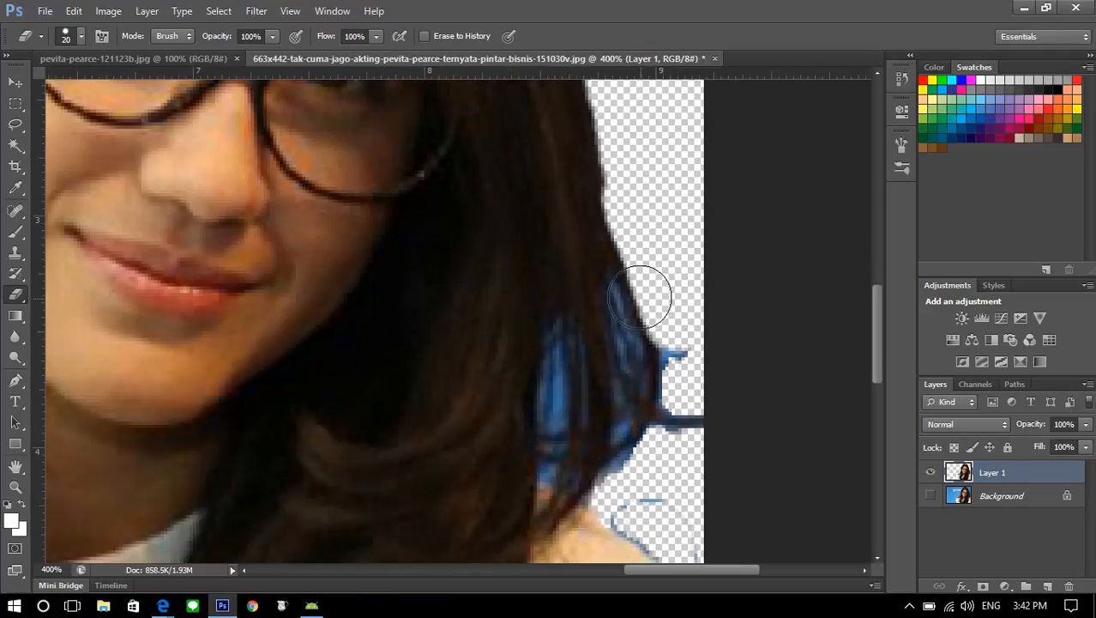
# Erase the blue patches between the lower right hair strands and the remnants above the right shoulder
pyautogui.moveTo(631, 275)
pyautogui.mouseDown()
pyautogui.moveTo(613, 316)
pyautogui.moveTo(562, 352)
pyautogui.moveTo(576, 477)
pyautogui.moveTo(645, 503)
pyautogui.moveTo(611, 362)
pyautogui.moveTo(680, 345)
pyautogui.moveTo(686, 461)
pyautogui.moveTo(638, 376)
pyautogui.moveTo(641, 329)
pyautogui.moveTo(613, 307)
pyautogui.moveTo(639, 223)
pyautogui.moveTo(630, 270)
pyautogui.moveTo(604, 310)
pyautogui.moveTo(637, 415)
pyautogui.moveTo(643, 306)
pyautogui.moveTo(742, 384)
pyautogui.mouseUp()
pyautogui.scroll(-5, 641, 399)
pyautogui.scroll(-5, 720, 385)
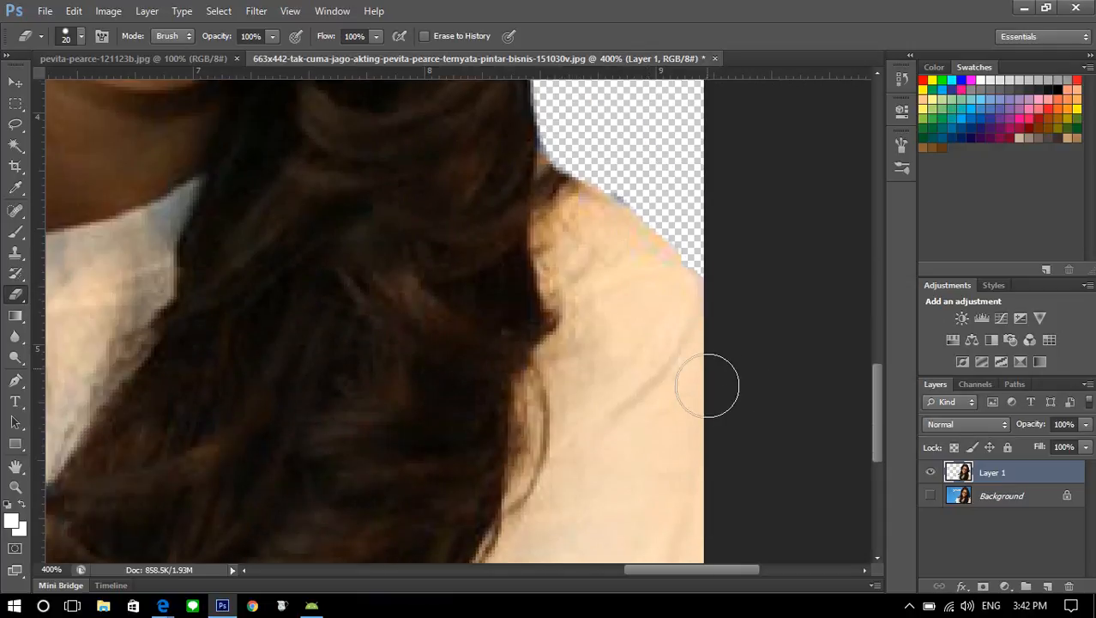
# Erase the blue and dark fringe along the outer edge of the white sleeve and shoulder on the image's left side
pyautogui.moveTo(689, 570); pyautogui.dragTo(508, 574)
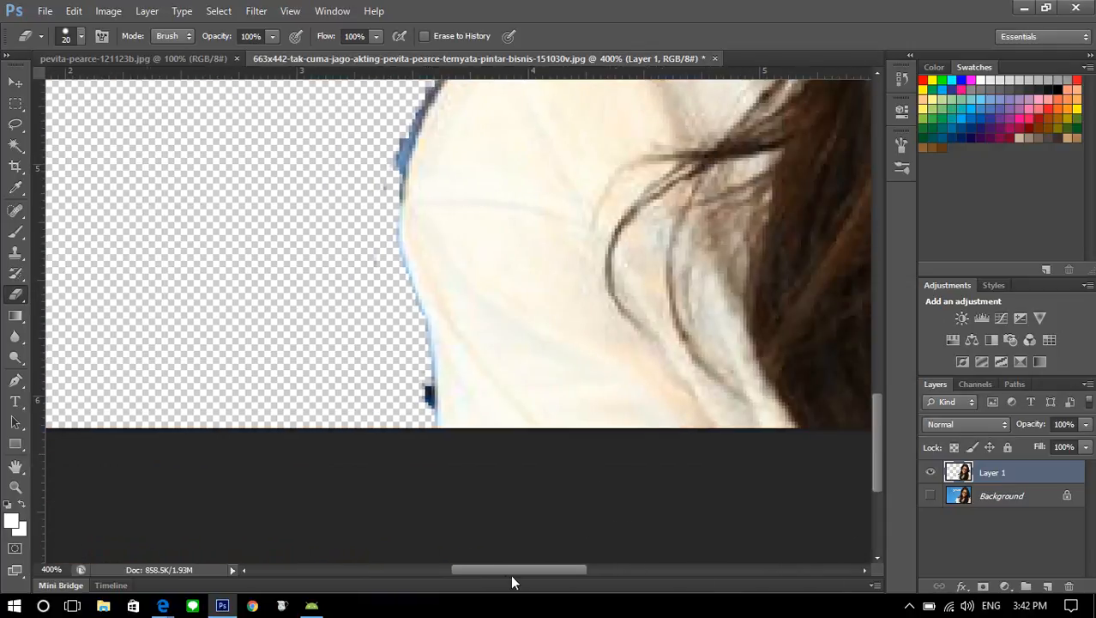
pyautogui.moveTo(409, 397); pyautogui.dragTo(382, 175)
pyautogui.scroll(3, 384, 385)
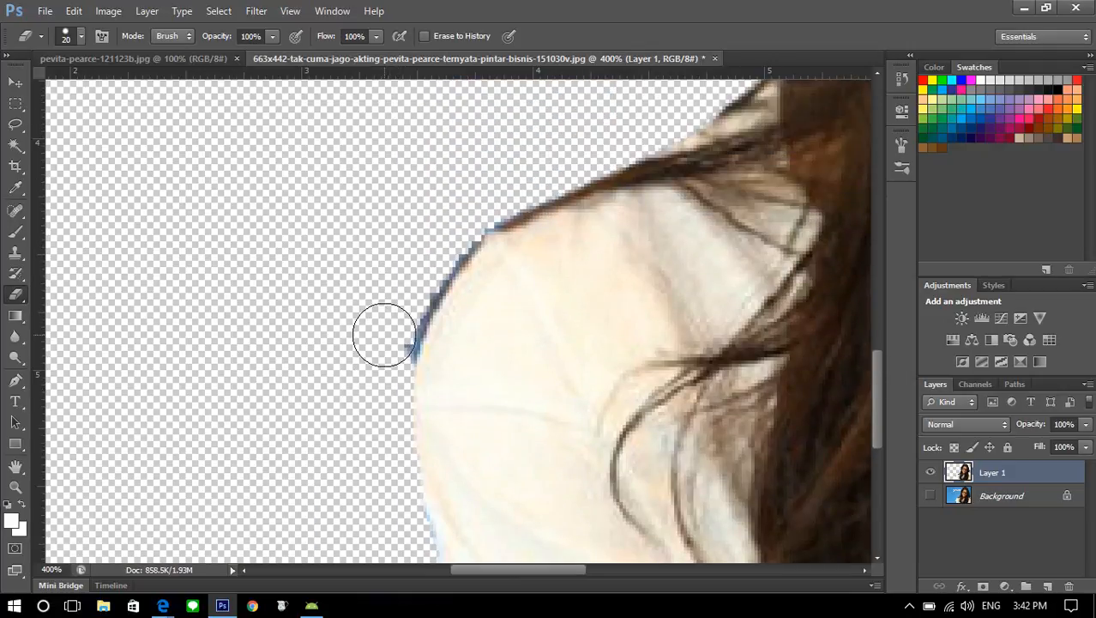
pyautogui.moveTo(381, 360)
pyautogui.mouseDown()
pyautogui.moveTo(437, 240)
pyautogui.moveTo(495, 189)
pyautogui.moveTo(536, 166)
pyautogui.mouseUp()
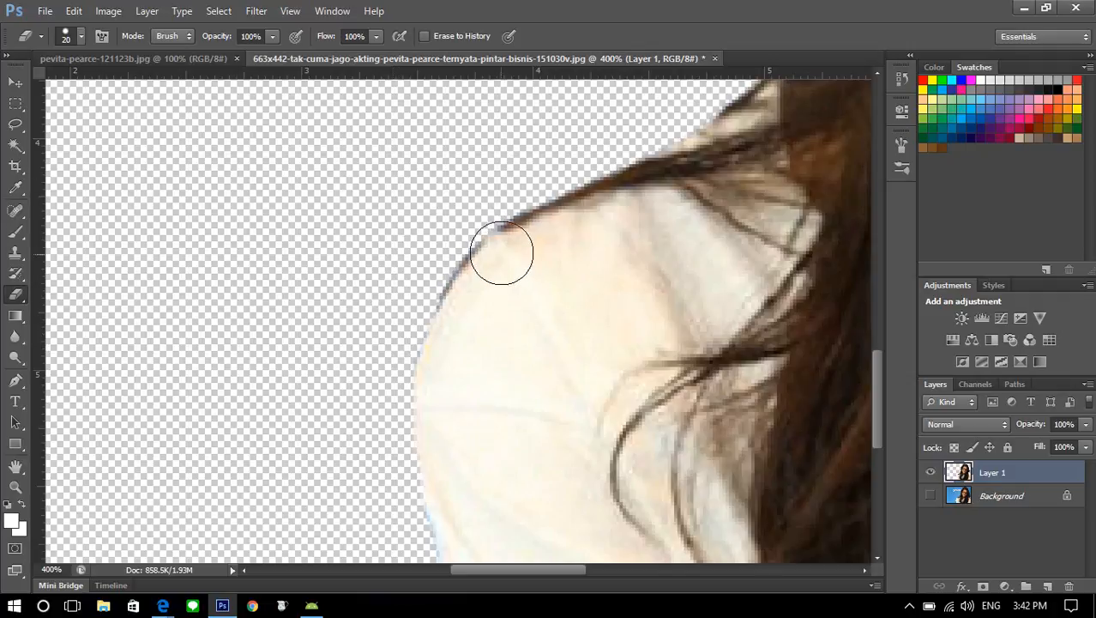
pyautogui.hotkey('ctrl', '-')
pyautogui.hotkey('ctrl', '-')
pyautogui.hotkey('ctrl', '-')
pyautogui.hotkey('ctrl', '-')
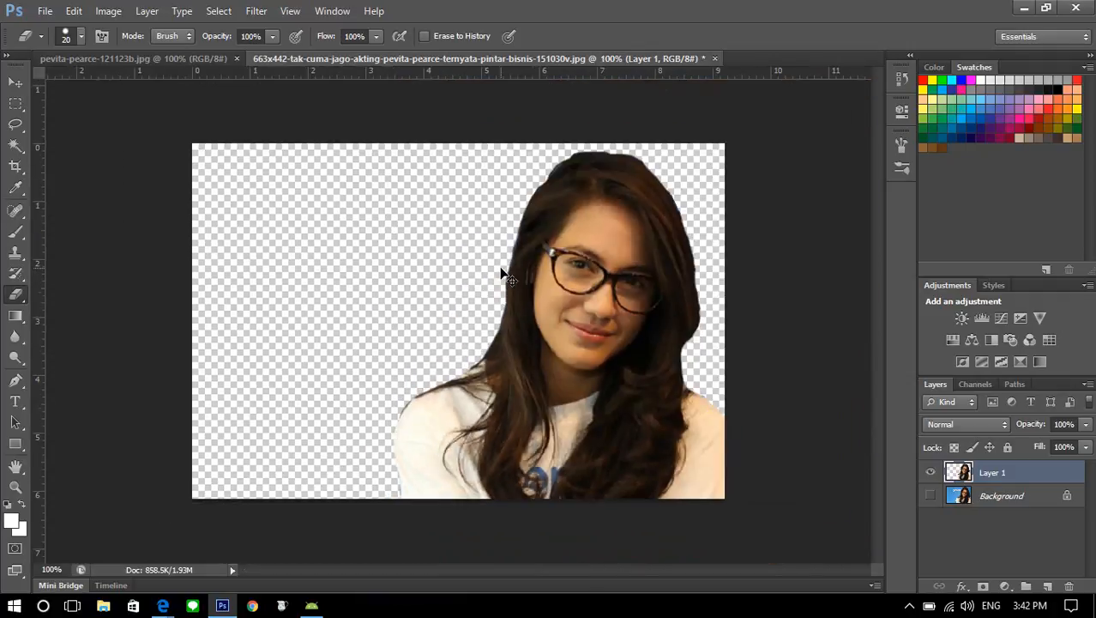
pyautogui.hotkey('ctrl', '+')
# Switch to the pevita-pearce-121123b.jpg image and activate the Pen tool
pyautogui.click(156, 59)
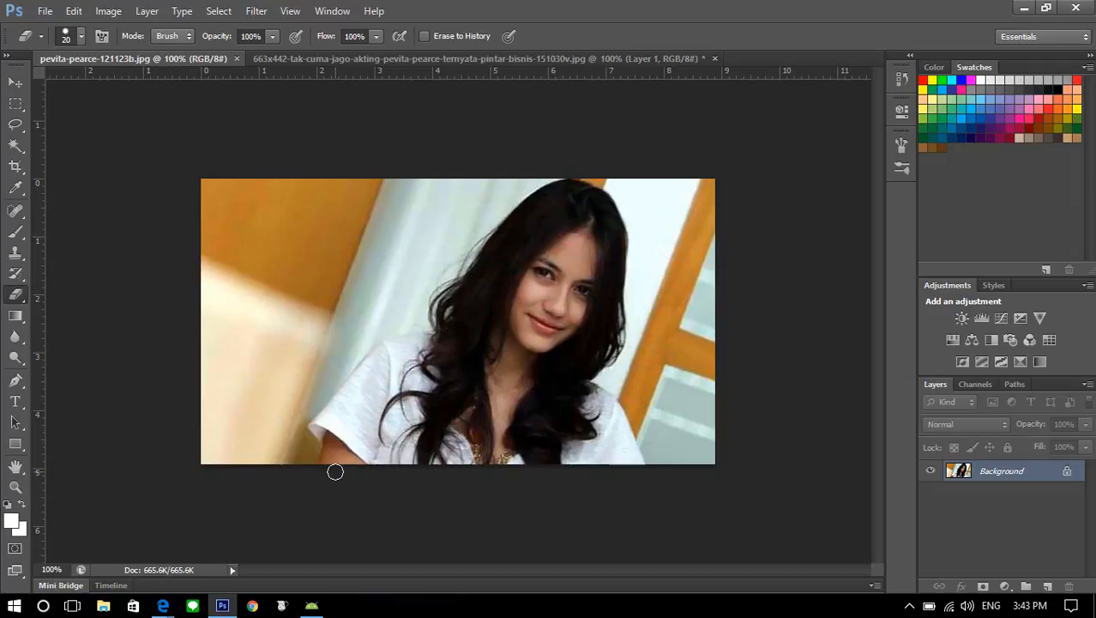
pyautogui.click(14, 382)
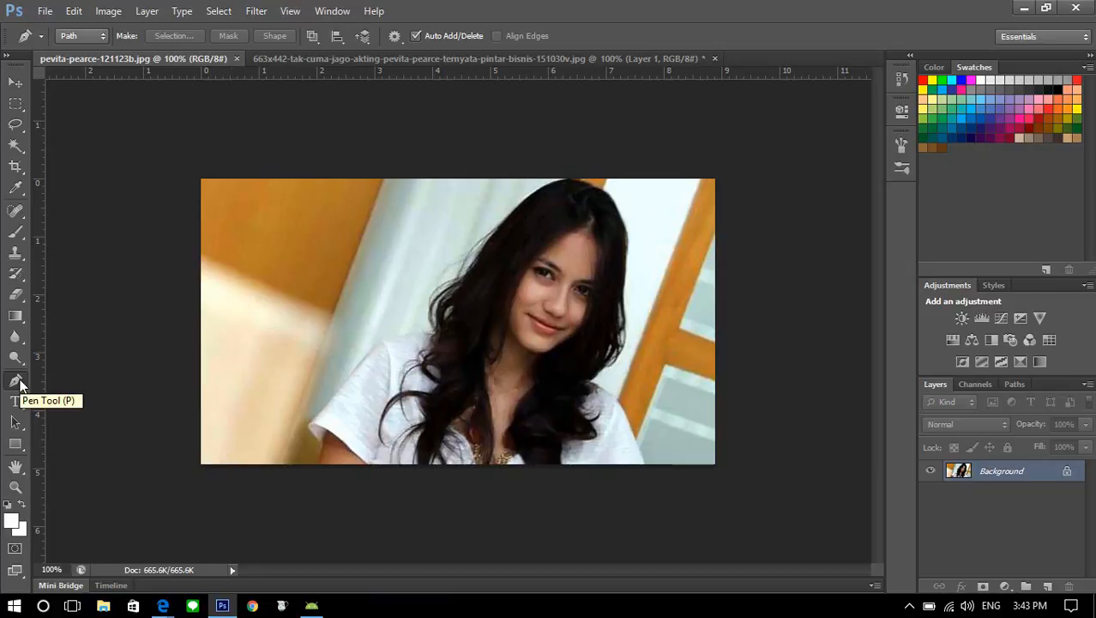
pyautogui.hotkey('ctrl', '+')
pyautogui.hotkey('ctrl', '+')
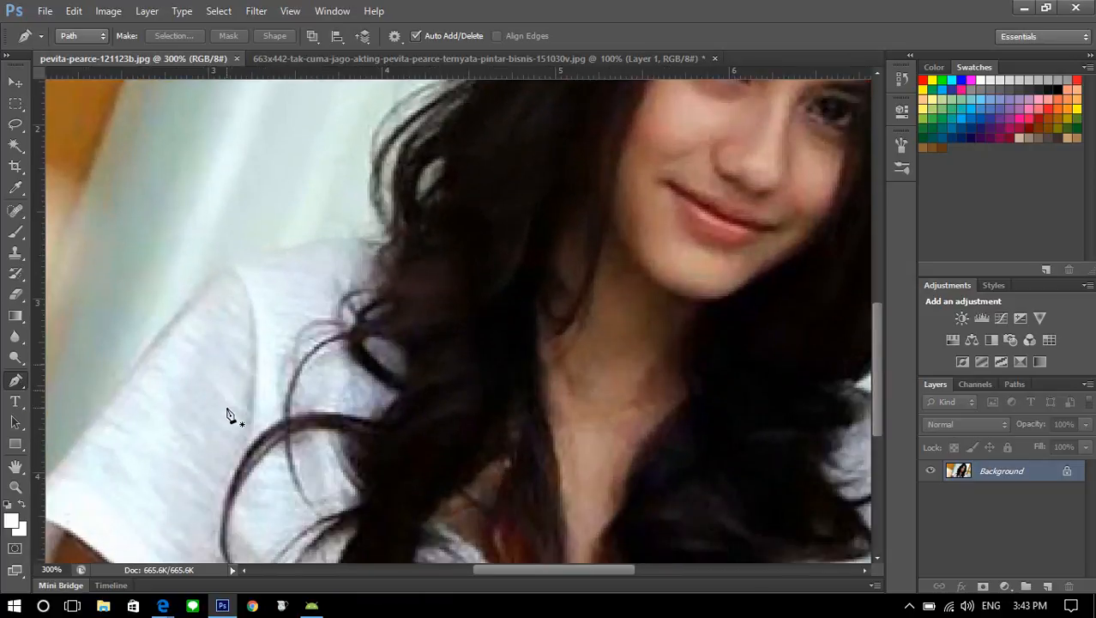
# Examine where the figure meets the image's lower border, from one sleeve to the other
pyautogui.scroll(-5, 227, 414)
pyautogui.moveTo(603, 573); pyautogui.dragTo(517, 562)
pyautogui.scroll(2, 478, 468)
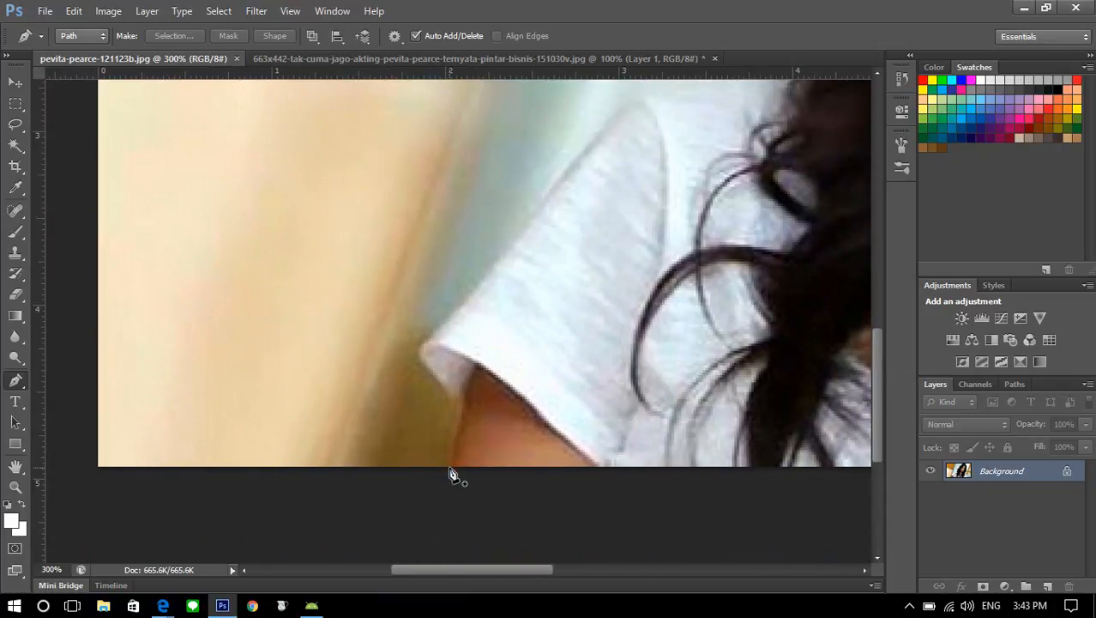
pyautogui.moveTo(455, 569); pyautogui.dragTo(427, 523)
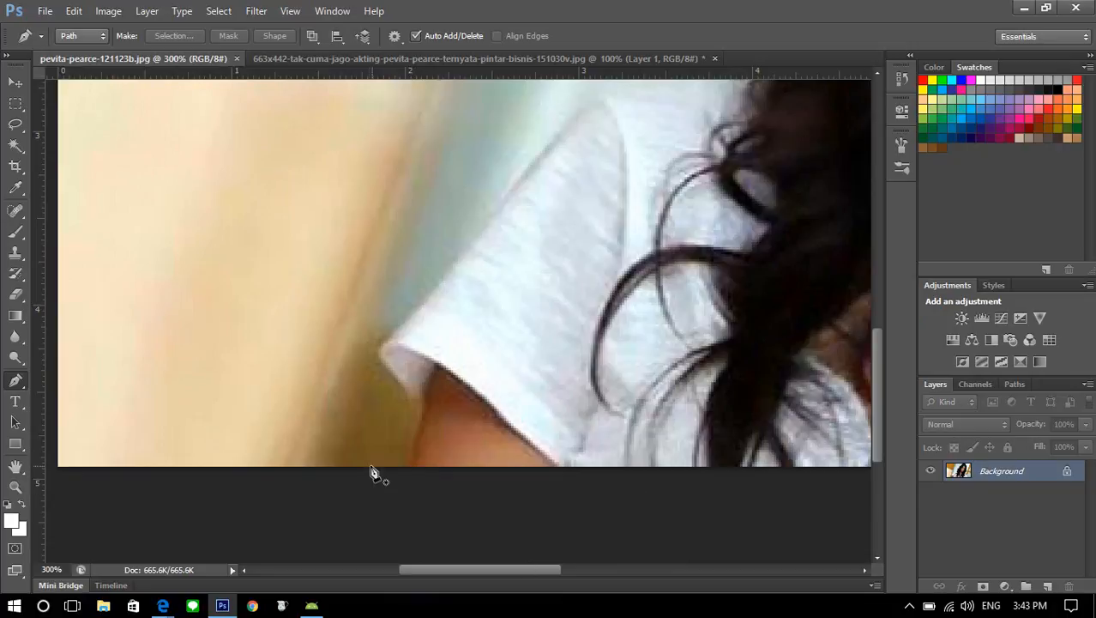
pyautogui.moveTo(478, 573)
pyautogui.mouseDown()
pyautogui.moveTo(541, 569)
pyautogui.moveTo(493, 570)
pyautogui.mouseUp()
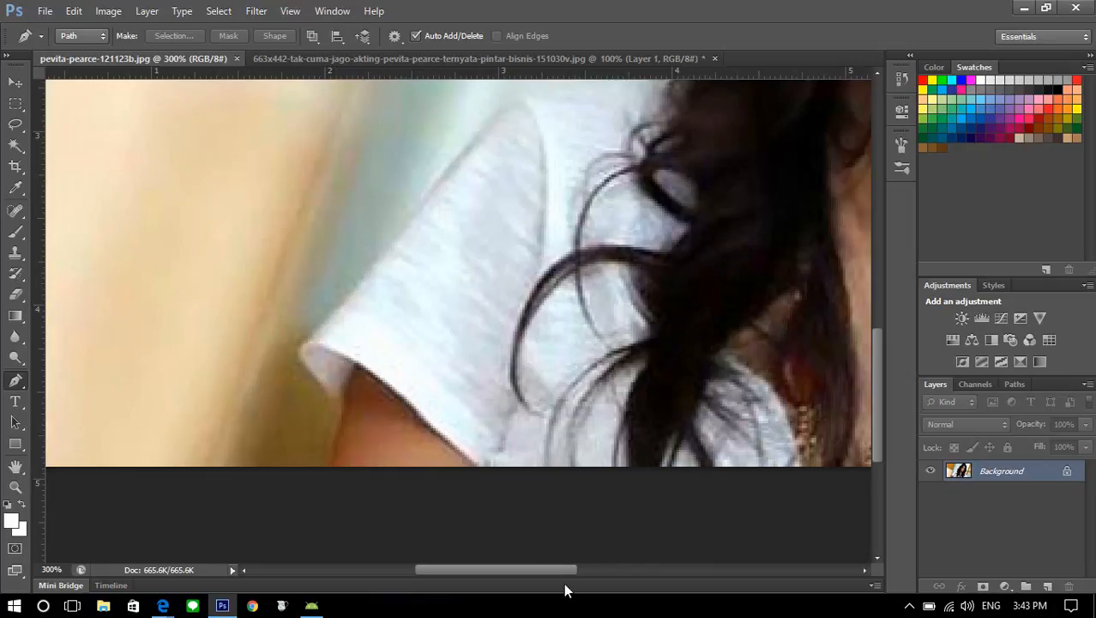
pyautogui.moveTo(567, 578); pyautogui.dragTo(676, 582)
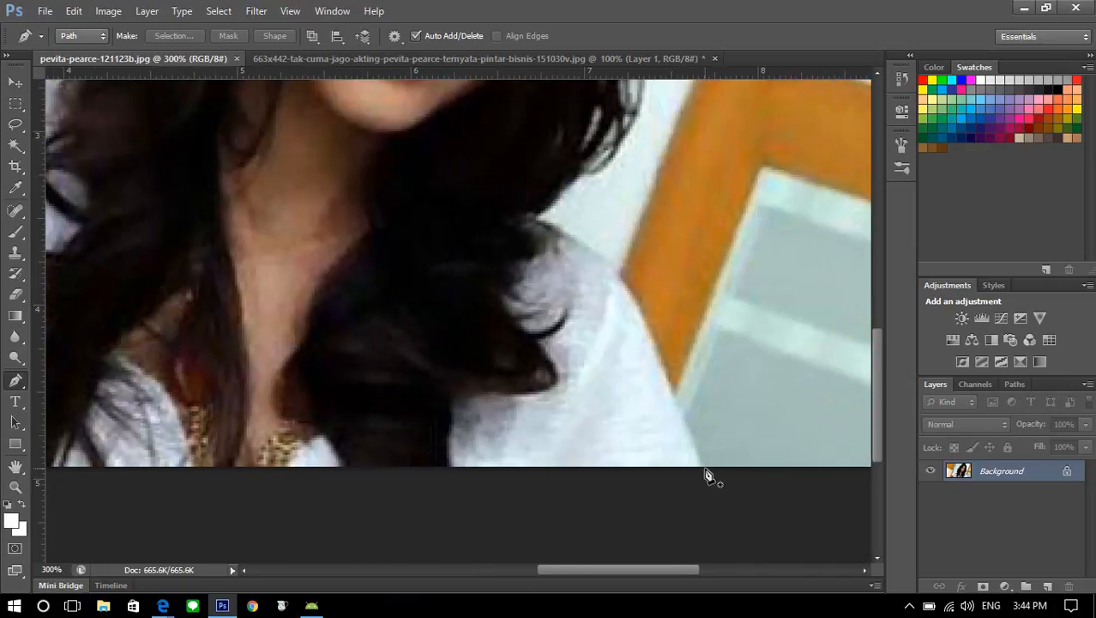
pyautogui.moveTo(664, 571); pyautogui.dragTo(517, 568)
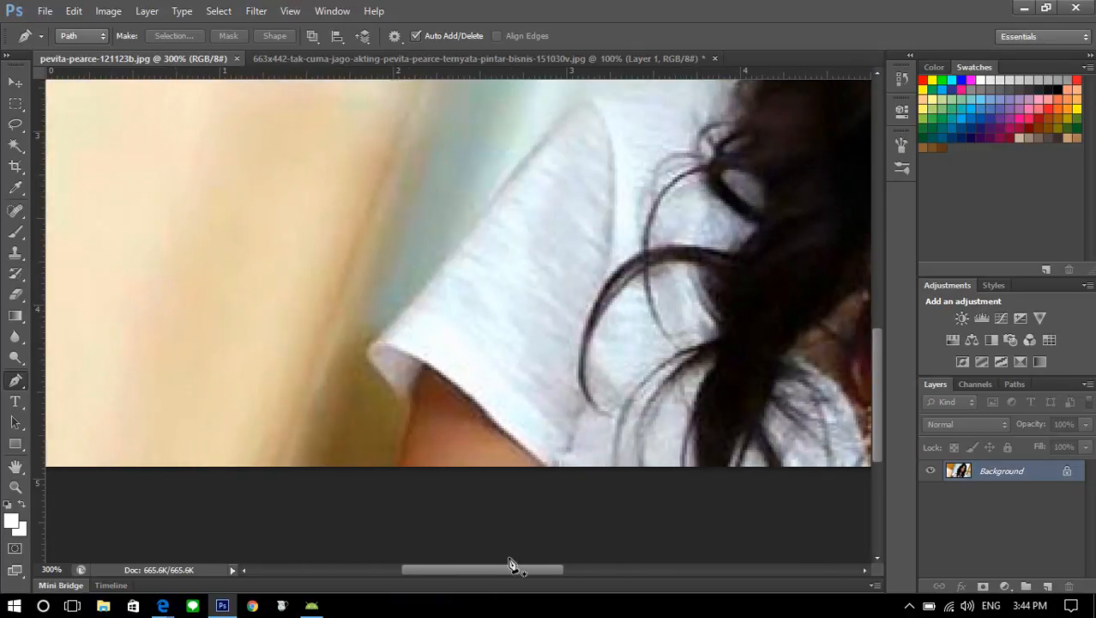
# Start a path where the bare arm meets the image's lower border and trace it up around the sleeve cuff
pyautogui.click(396, 467)
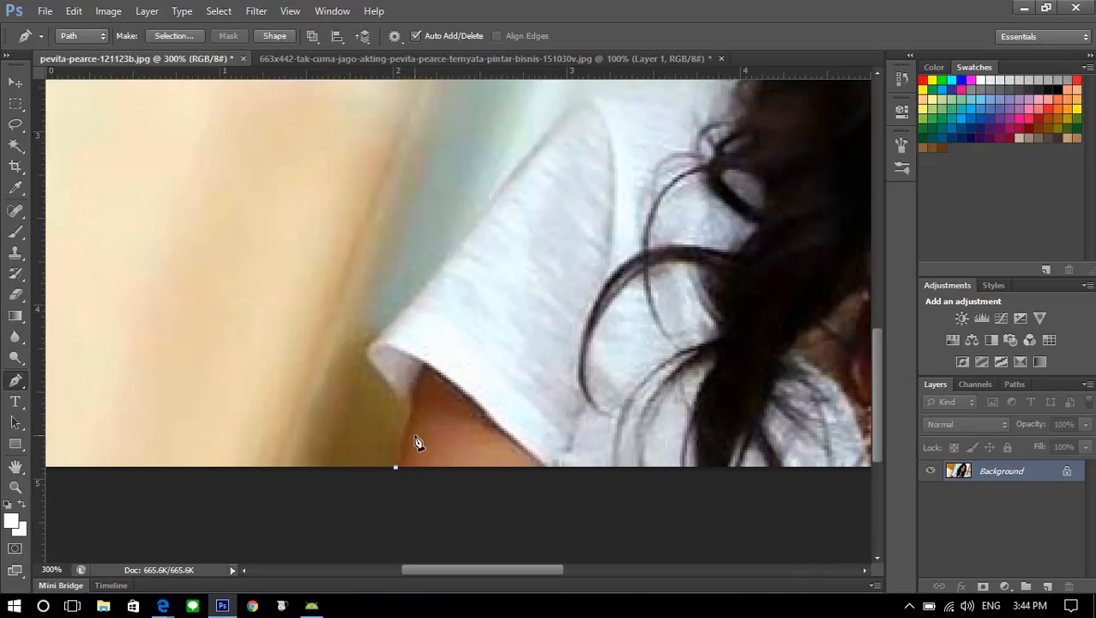
pyautogui.hotkey('ctrl', '+')
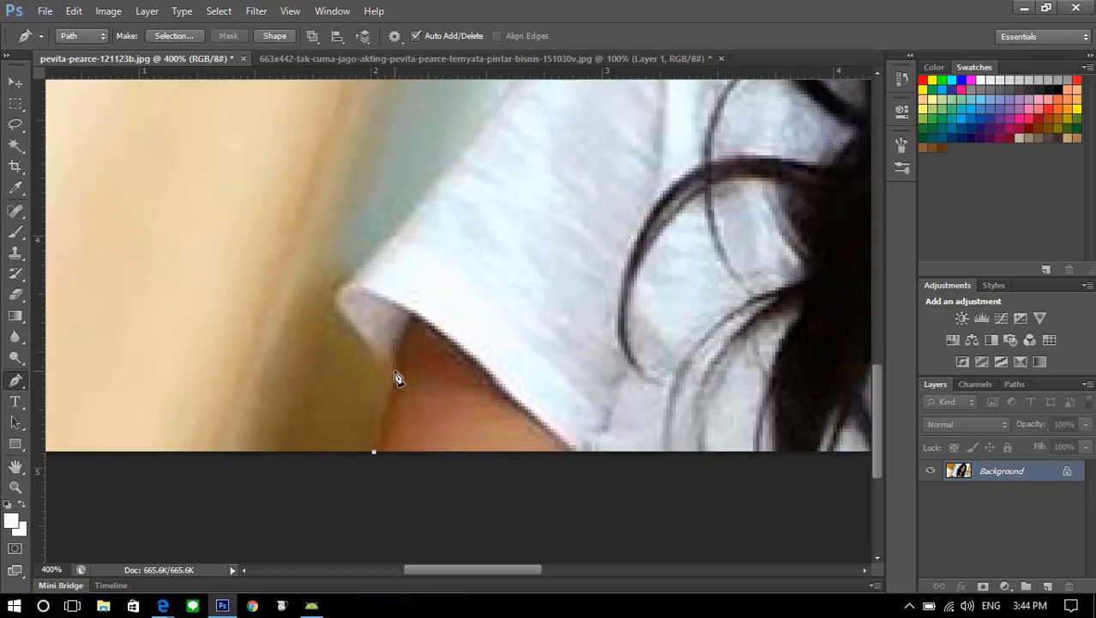
pyautogui.click(397, 373)
pyautogui.click(380, 361)
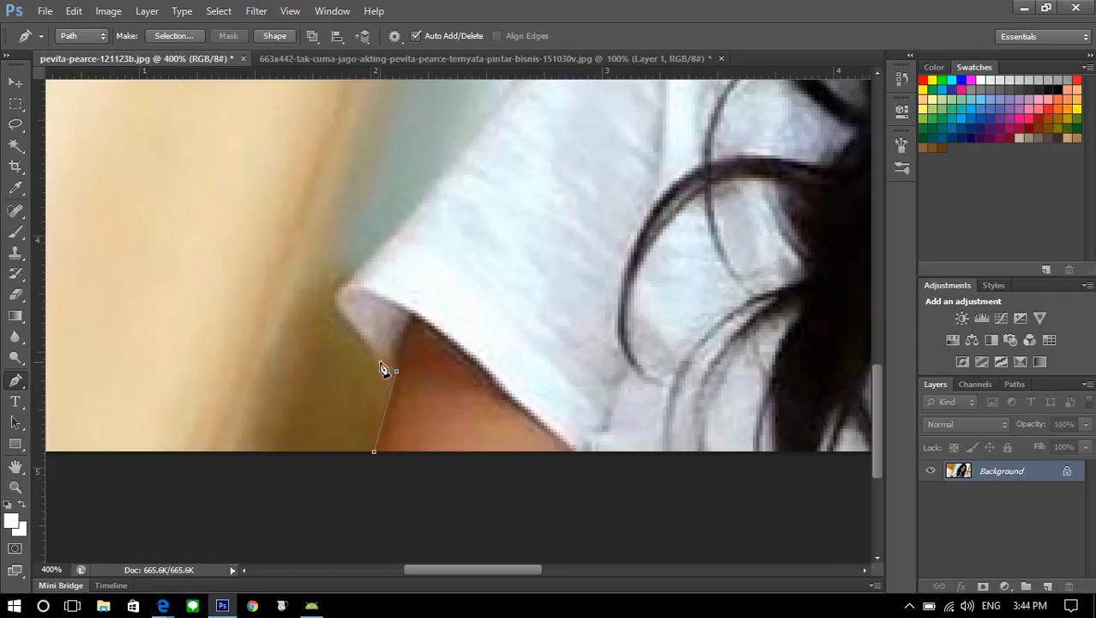
pyautogui.click(351, 281)
pyautogui.scroll(3, 448, 479)
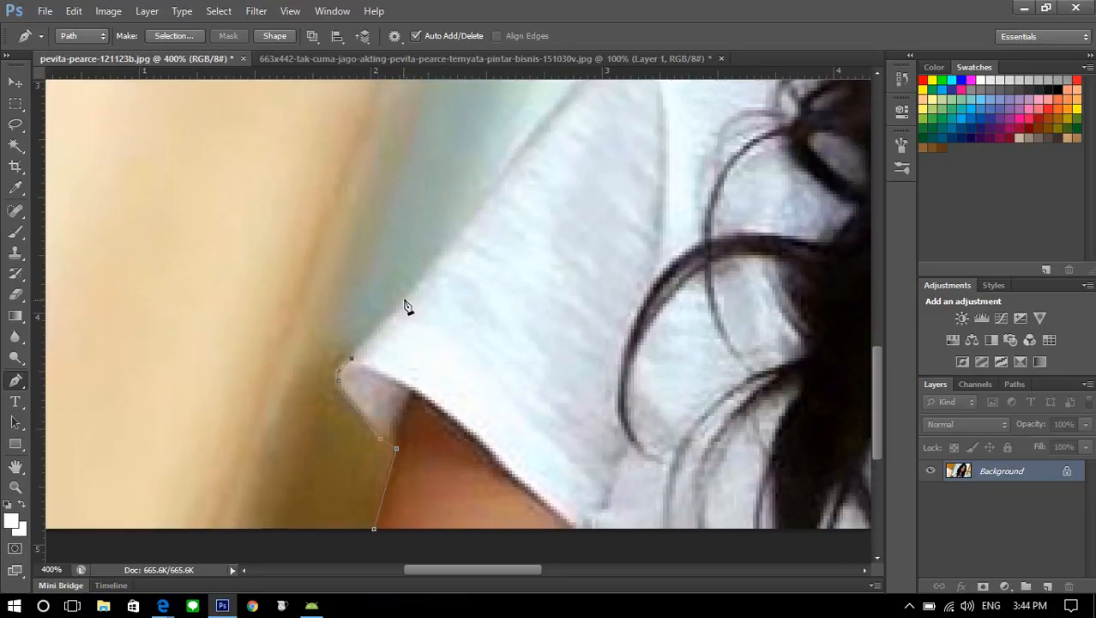
# Continue the path up along the outer edge of the sleeve to the start of the shoulder curve
pyautogui.click(409, 302)
pyautogui.scroll(5, 455, 477)
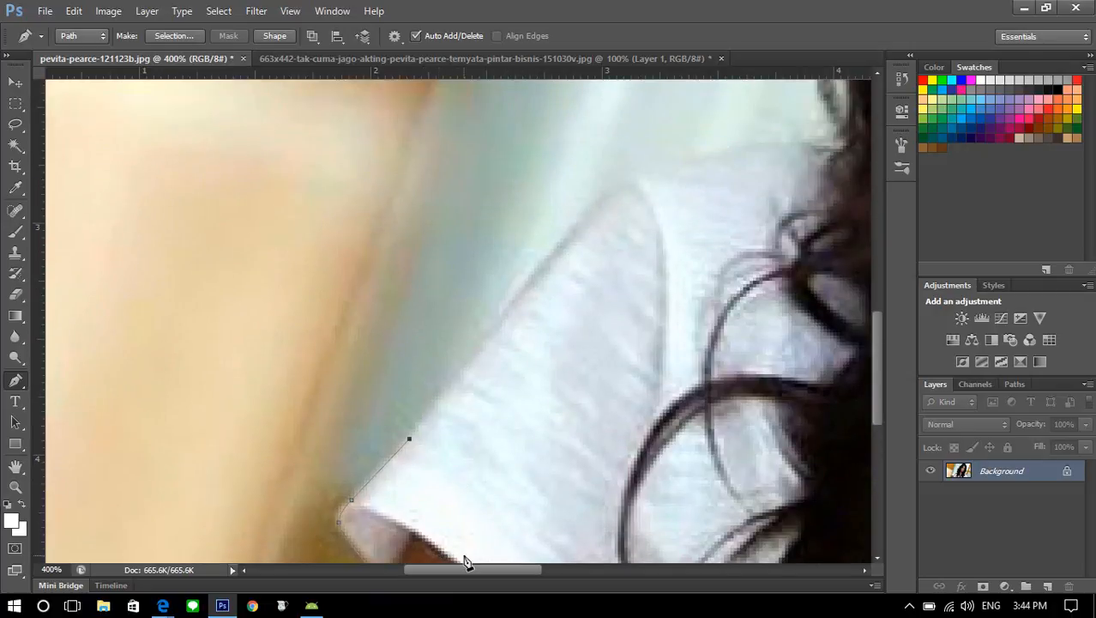
pyautogui.moveTo(462, 568); pyautogui.dragTo(470, 569)
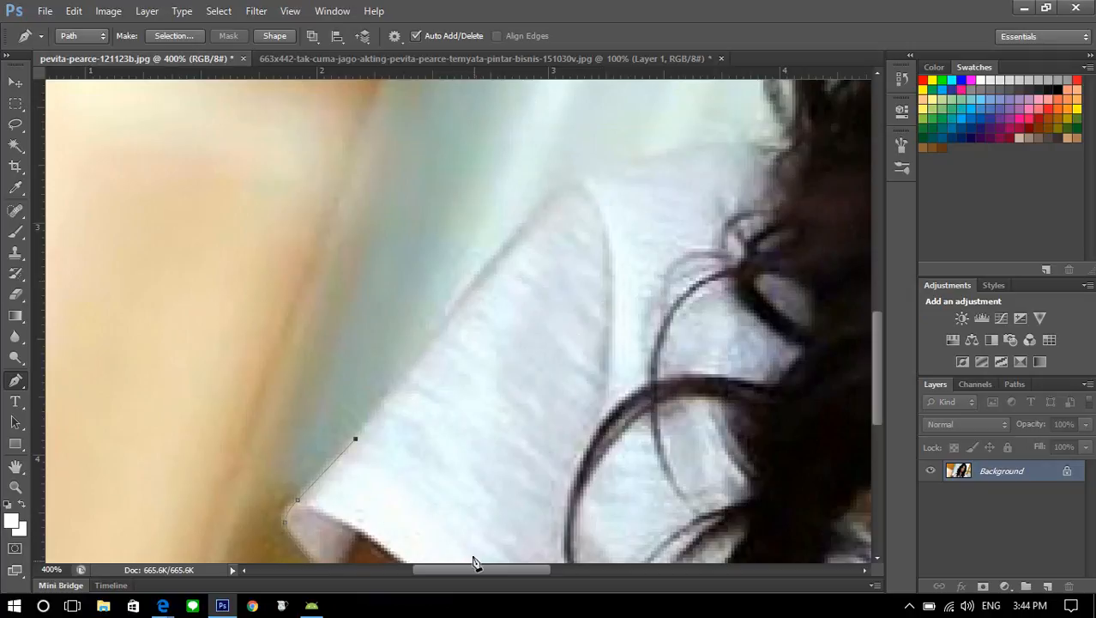
pyautogui.click(420, 352)
pyautogui.click(503, 250)
pyautogui.scroll(2, 511, 257)
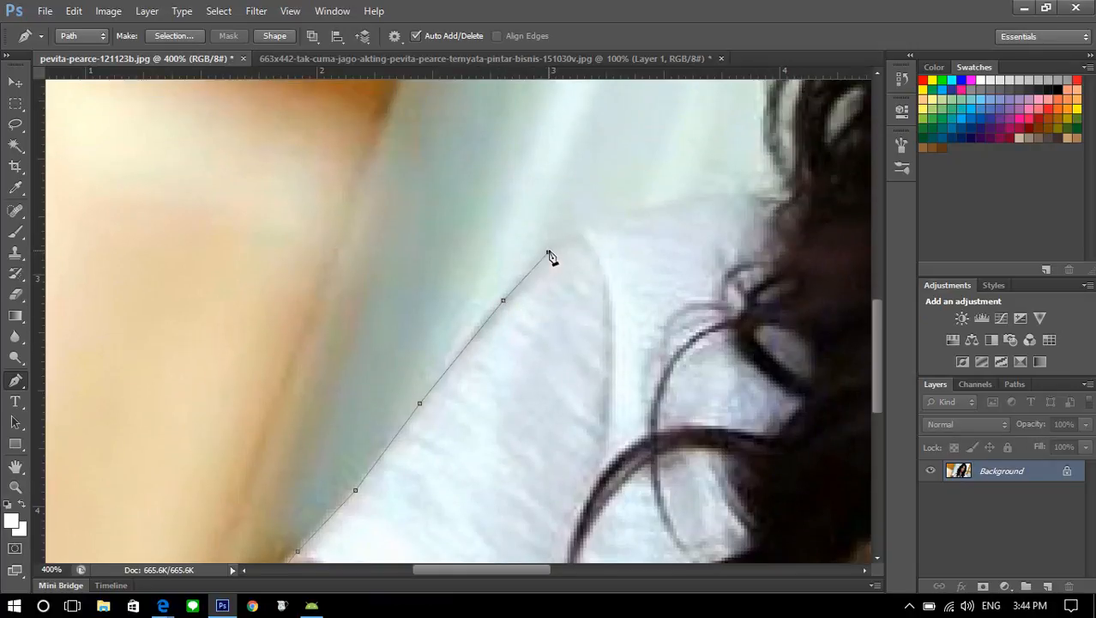
pyautogui.click(549, 253)
pyautogui.scroll(2, 553, 257)
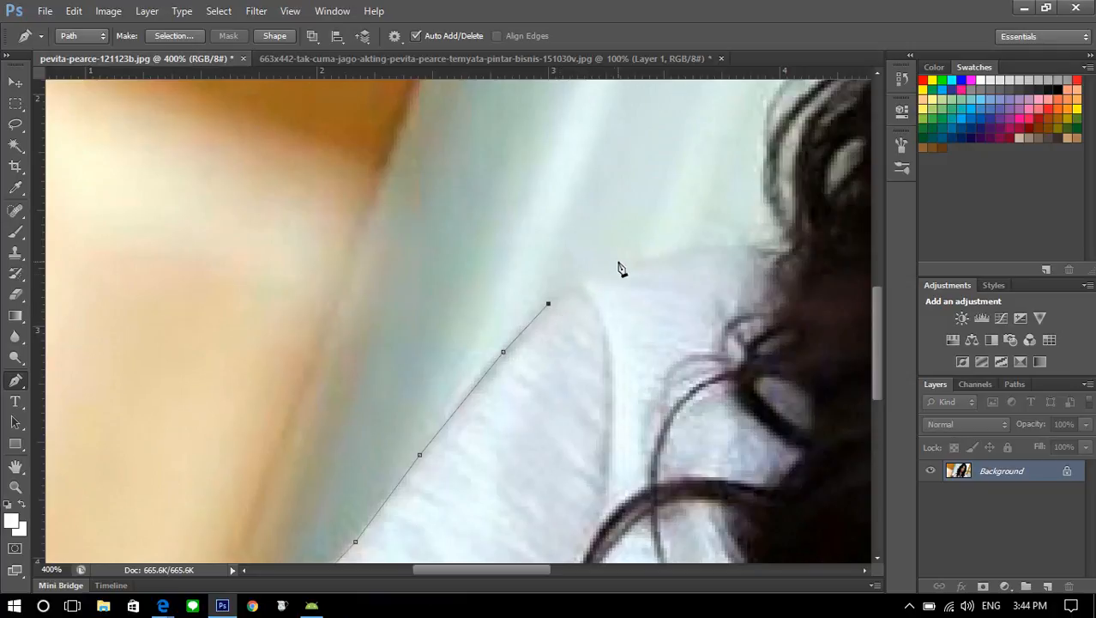
# Curve the path over the shoulder on the image's left side to where it meets the hair
pyautogui.click(549, 306)
pyautogui.moveTo(629, 267); pyautogui.dragTo(682, 259)
pyautogui.click(690, 253)
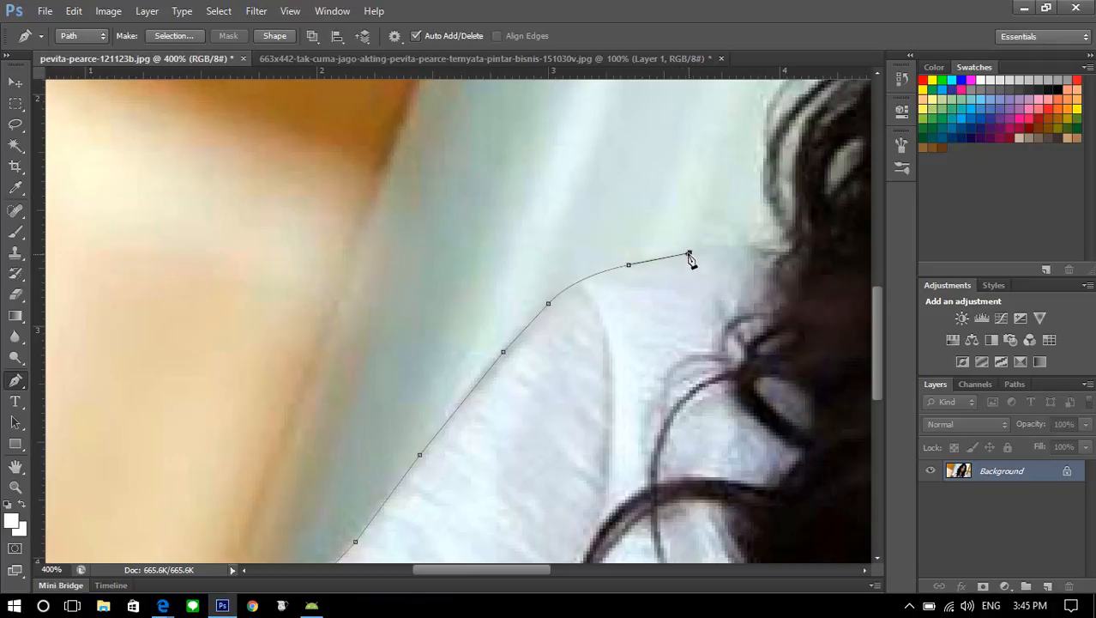
pyautogui.click(747, 246)
pyautogui.click(782, 249)
# Trace the path up along the dense hair above the shoulder, leaving the loose outer curls outside
pyautogui.moveTo(509, 575); pyautogui.dragTo(562, 573)
pyautogui.scroll(2, 499, 286)
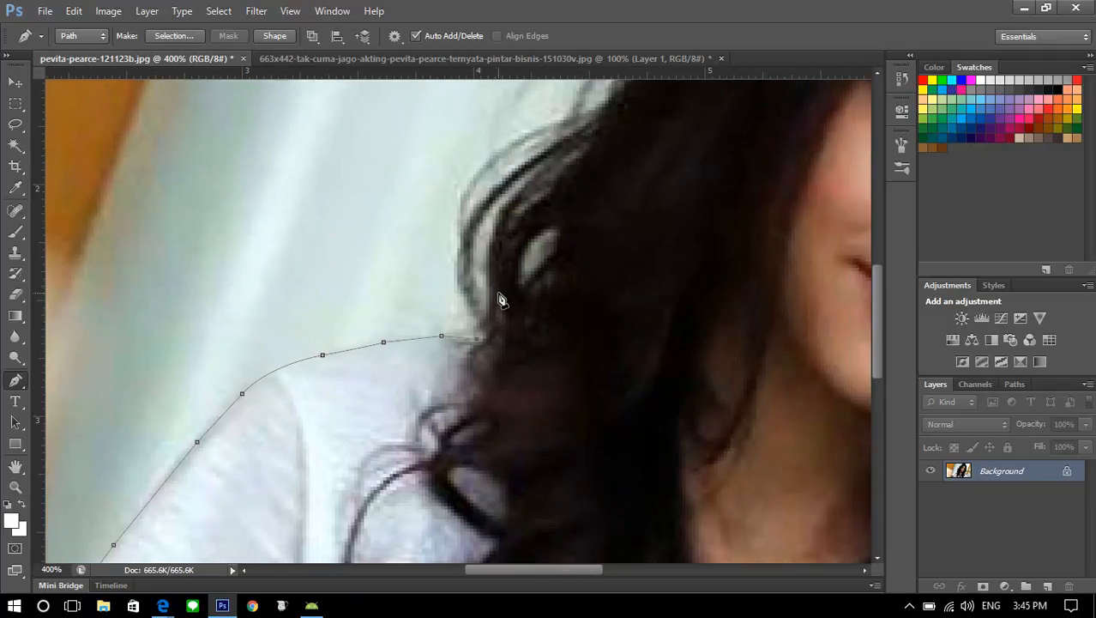
pyautogui.click(492, 272)
pyautogui.moveTo(502, 220); pyautogui.dragTo(579, 202)
pyautogui.scroll(1, 532, 219)
pyautogui.click(606, 159)
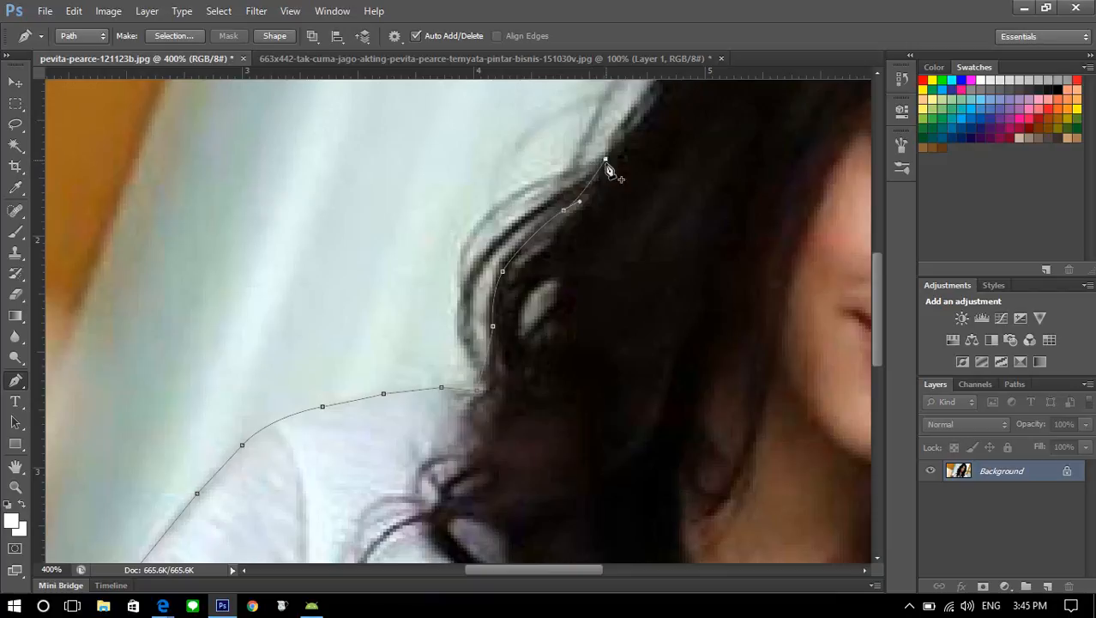
# Continue the path up the hair edge on the image's left side toward the crown
pyautogui.scroll(2, 663, 361)
pyautogui.scroll(1, 663, 360)
pyautogui.moveTo(527, 573); pyautogui.dragTo(547, 571)
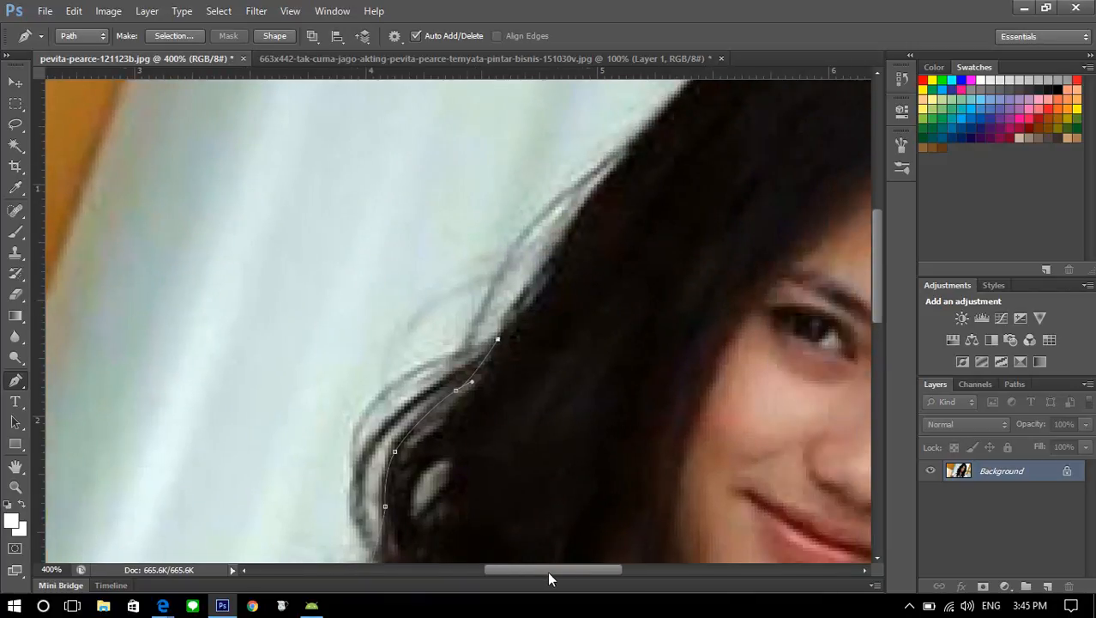
pyautogui.scroll(2, 551, 380)
pyautogui.moveTo(570, 282); pyautogui.dragTo(578, 273)
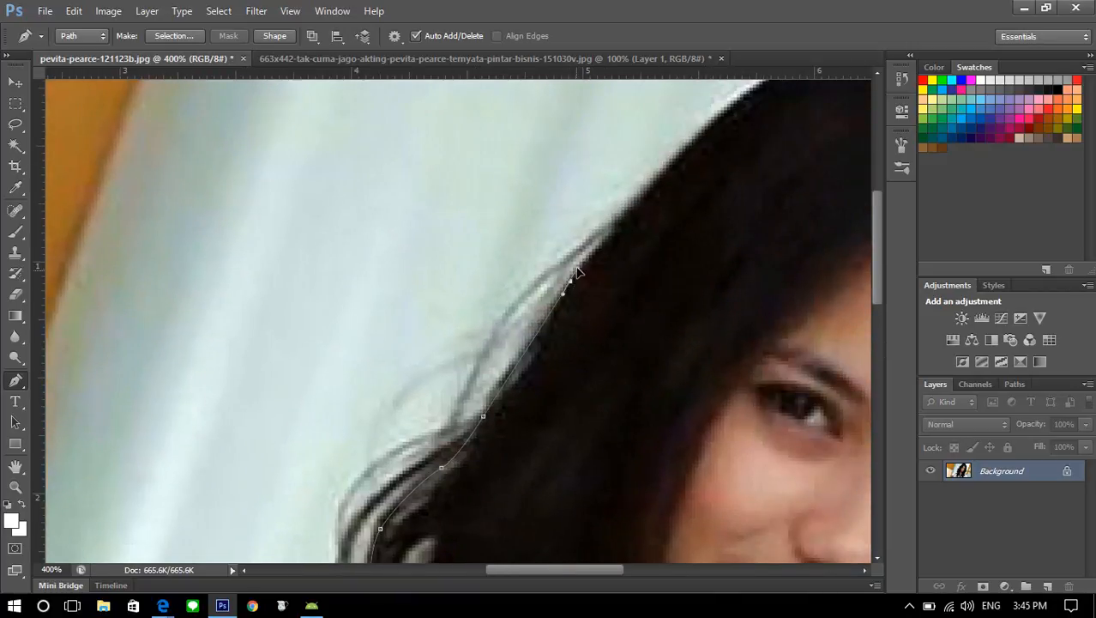
pyautogui.moveTo(542, 578); pyautogui.dragTo(574, 572)
pyautogui.scroll(2, 525, 269)
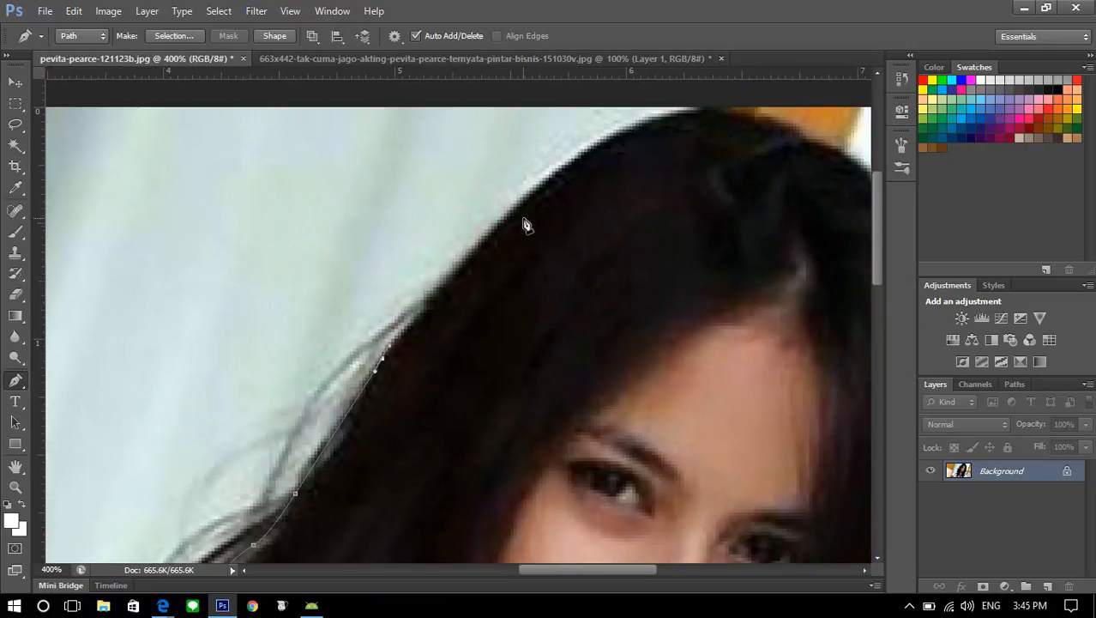
pyautogui.moveTo(524, 199); pyautogui.dragTo(533, 194)
# Carry the path over the crown of the head to the hair on the image's right side
pyautogui.scroll(1, 542, 192)
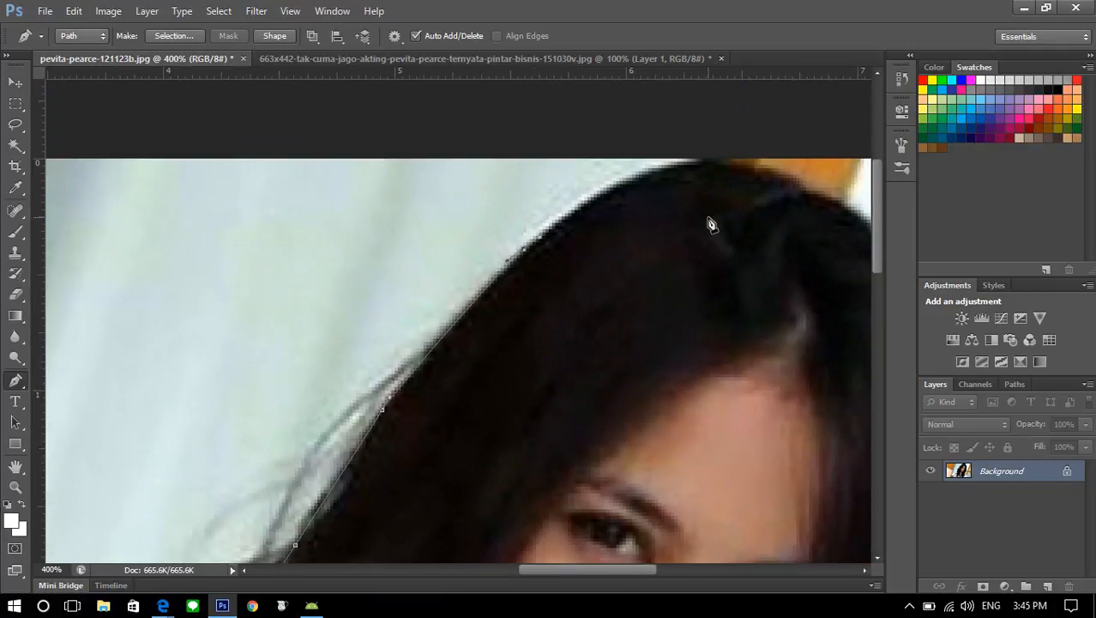
pyautogui.moveTo(672, 168); pyautogui.dragTo(730, 168)
pyautogui.click(780, 175)
pyautogui.click(809, 199)
pyautogui.moveTo(538, 570); pyautogui.dragTo(562, 570)
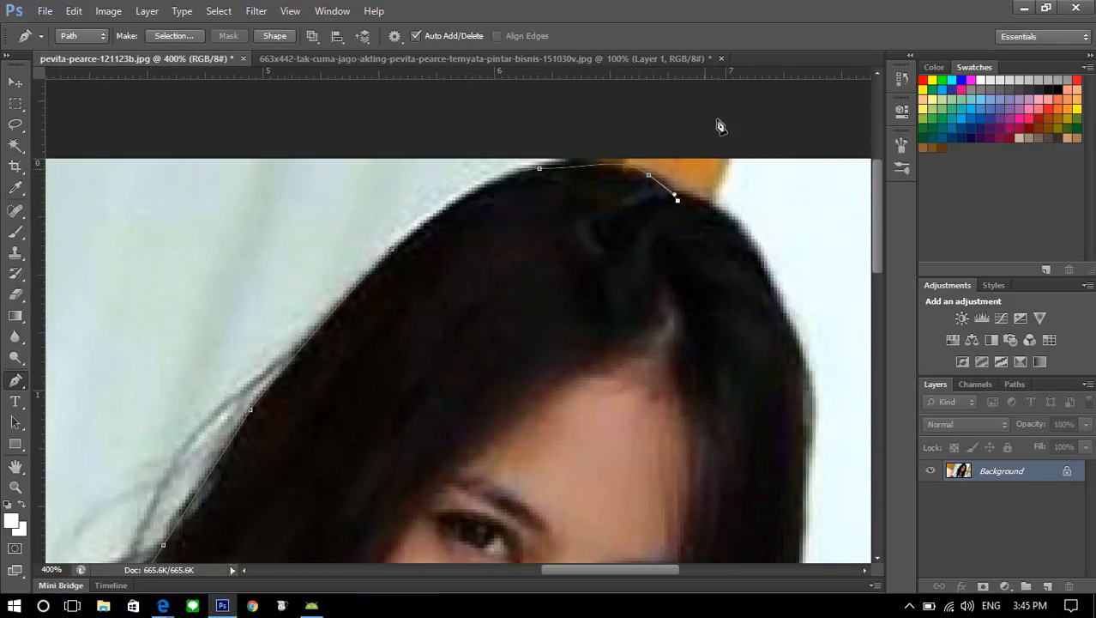
pyautogui.click(730, 217)
# Trace the path down the hair edge on the image's right side to where the hair meets the shoulder
pyautogui.scroll(-2, 753, 247)
pyautogui.moveTo(791, 243); pyautogui.dragTo(806, 326)
pyautogui.scroll(-2, 806, 294)
pyautogui.scroll(-3, 806, 331)
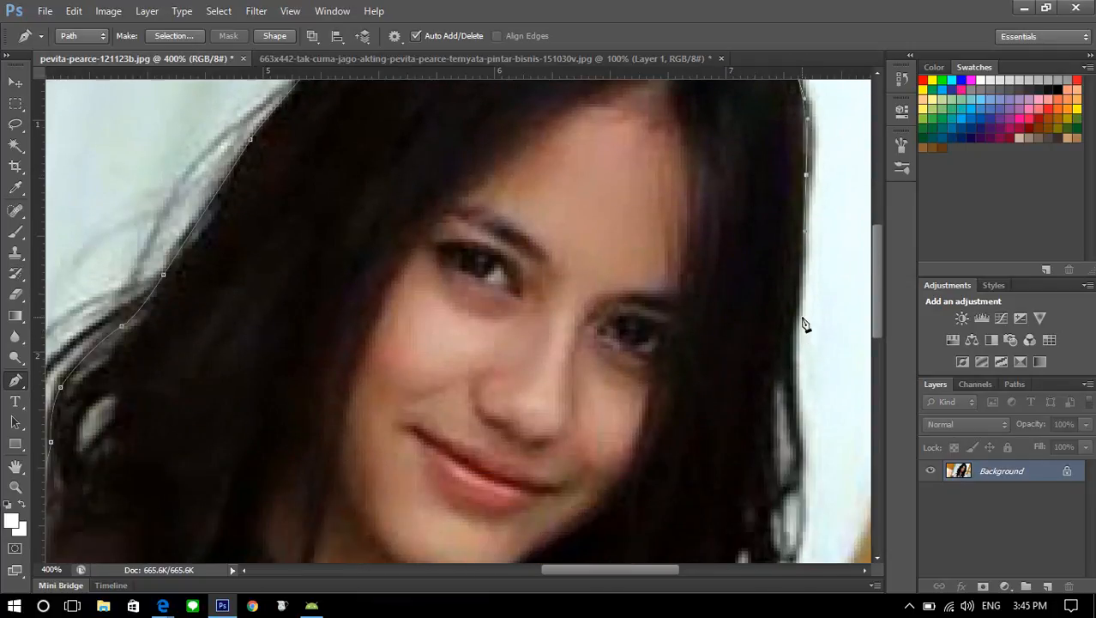
pyautogui.scroll(-2, 796, 359)
pyautogui.moveTo(778, 264); pyautogui.dragTo(772, 354)
pyautogui.scroll(-2, 775, 341)
pyautogui.moveTo(731, 453); pyautogui.dragTo(660, 480)
# Curve the path over the shoulder on the image's right side and down the sleeve's outer edge
pyautogui.scroll(-2, 713, 471)
pyautogui.scroll(-2, 770, 472)
pyautogui.moveTo(755, 461); pyautogui.dragTo(773, 482)
pyautogui.scroll(-2, 788, 477)
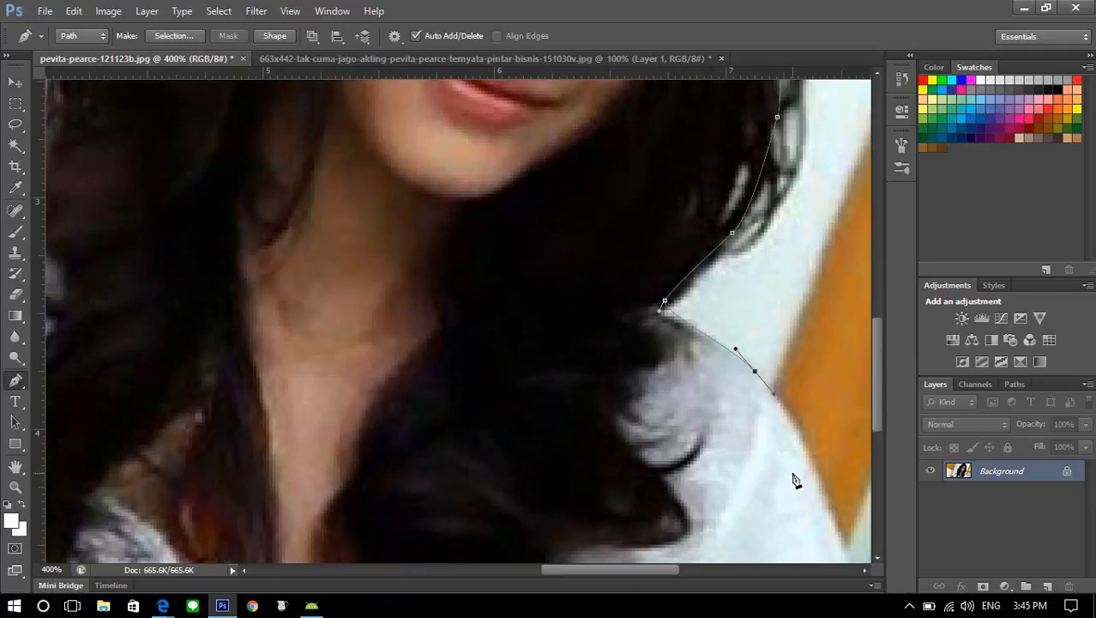
pyautogui.scroll(-2, 828, 504)
pyautogui.moveTo(848, 474); pyautogui.dragTo(841, 503)
# Run the path back along the image's lower border and close it at its starting anchor by the arm
pyautogui.moveTo(652, 570); pyautogui.dragTo(490, 573)
pyautogui.scroll(-2, 668, 523)
pyautogui.click(669, 474)
pyautogui.click(373, 476)
pyautogui.click(372, 478)
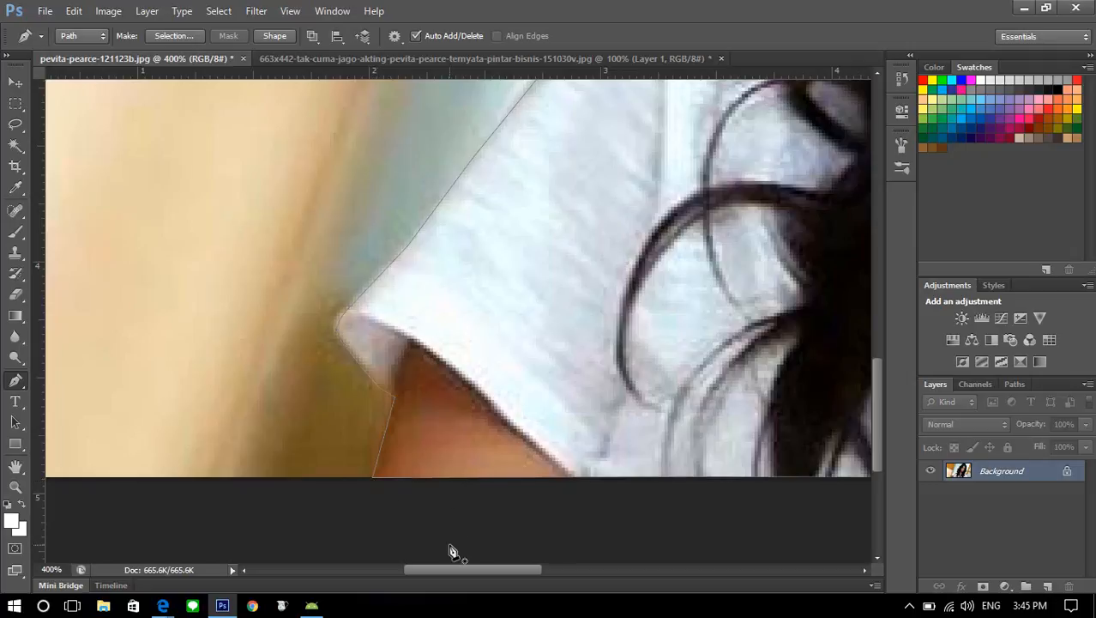
# Convert the closed path around the figure into a selection
pyautogui.hotkey('ctrl', '-')
pyautogui.hotkey('ctrl', '-')
pyautogui.hotkey('ctrl', '-')
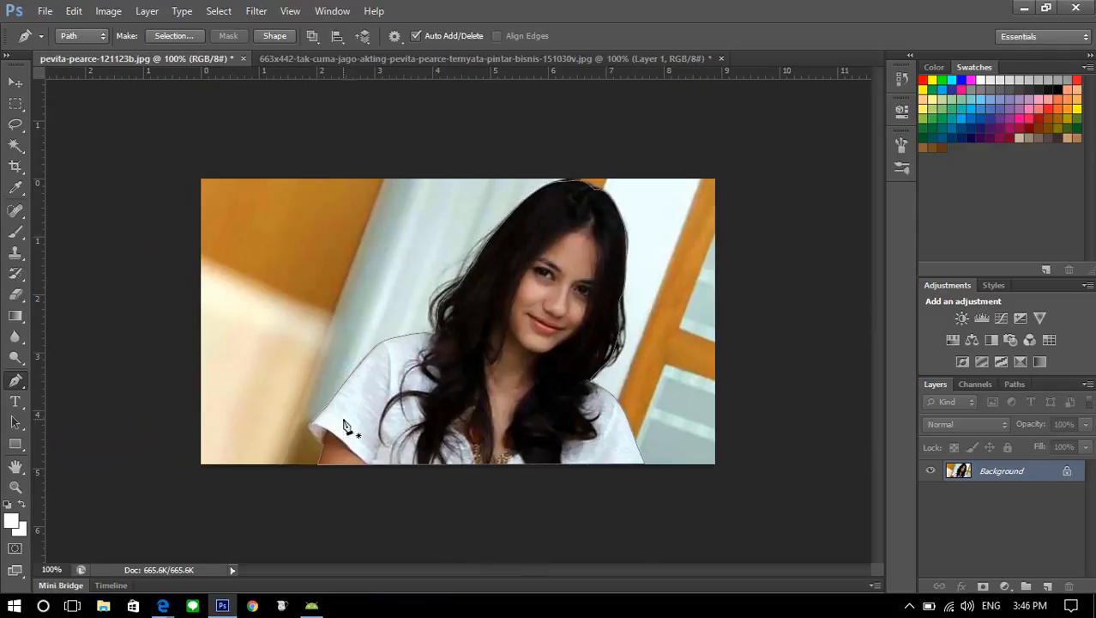
pyautogui.rightClick(508, 300)
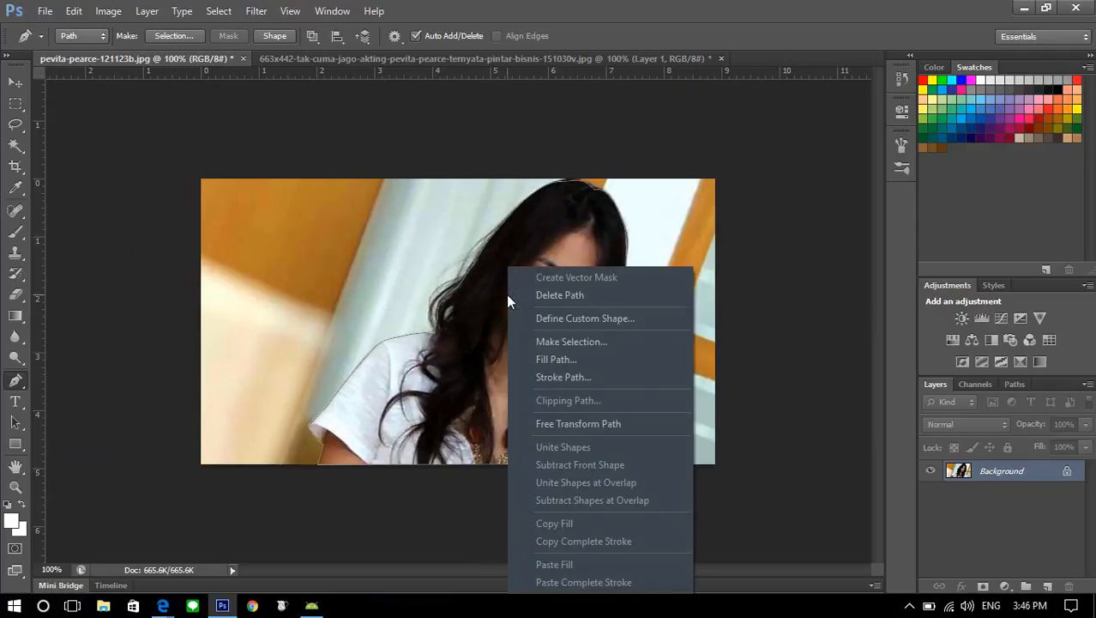
pyautogui.click(537, 342)
pyautogui.click(626, 170)
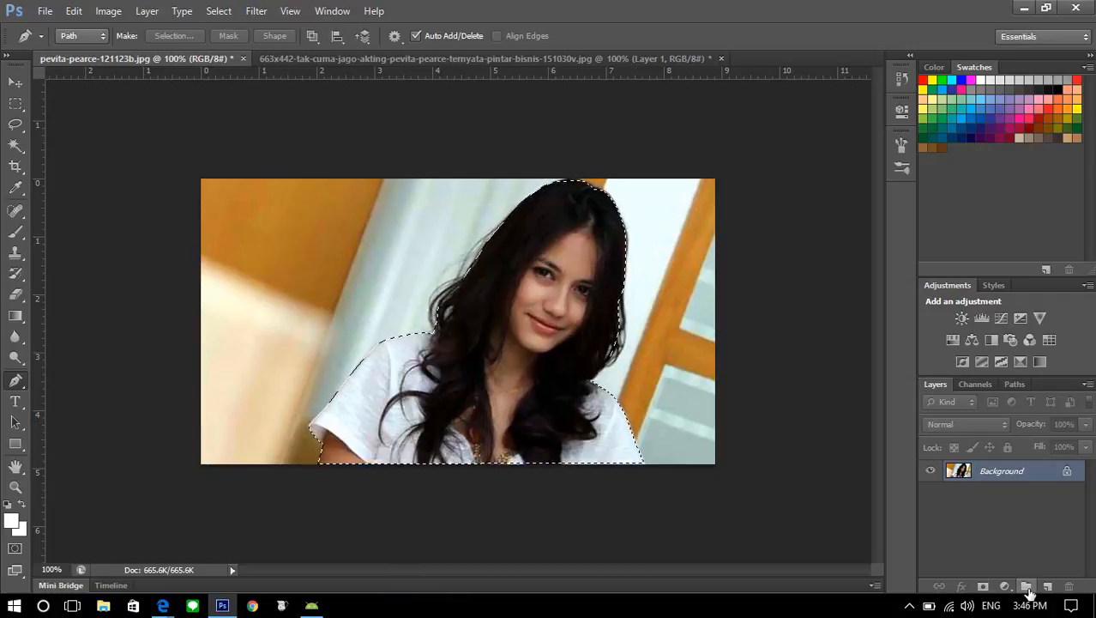
pyautogui.rightClick(1001, 474)
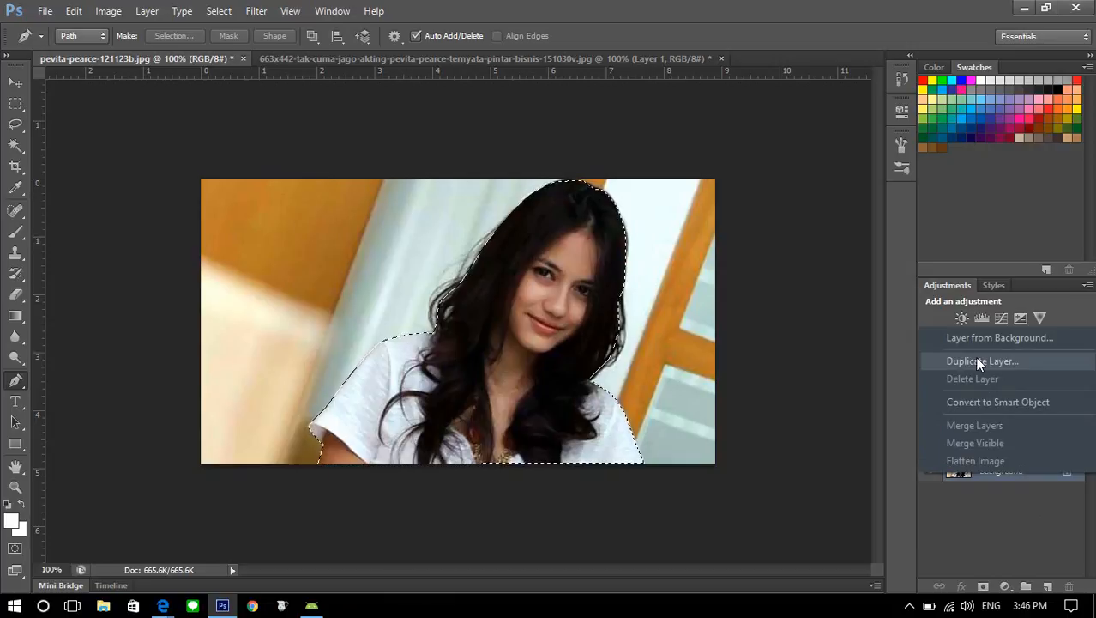
pyautogui.click(978, 361)
pyautogui.click(673, 183)
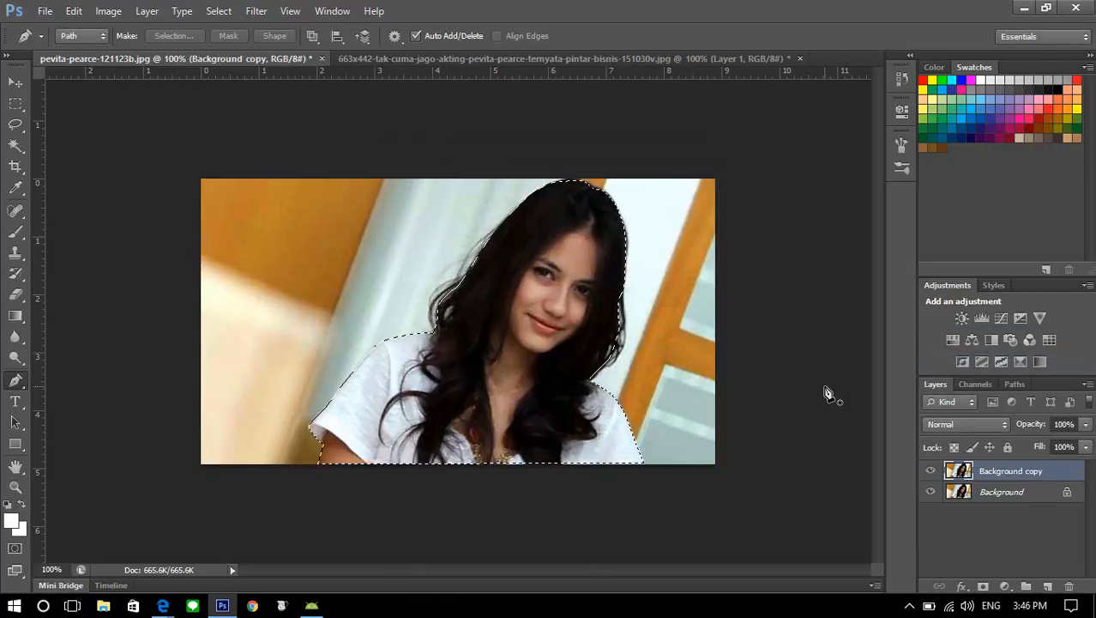
pyautogui.click(1067, 587)
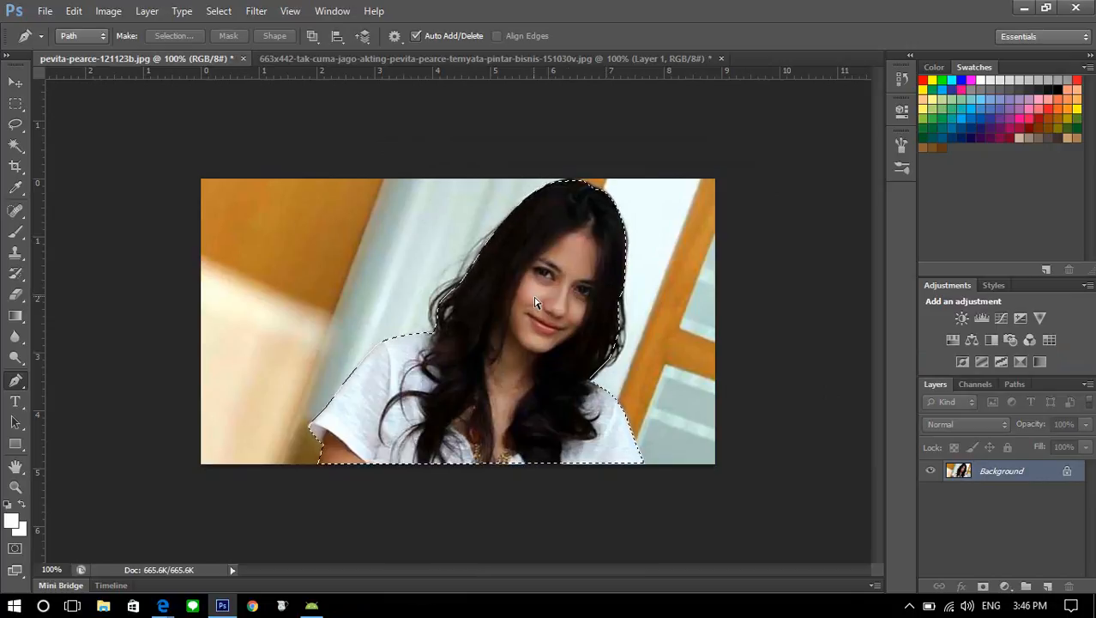
# Copy the selected figure to a new layer and hide the Background layer
pyautogui.hotkey('ctrl', 'j')
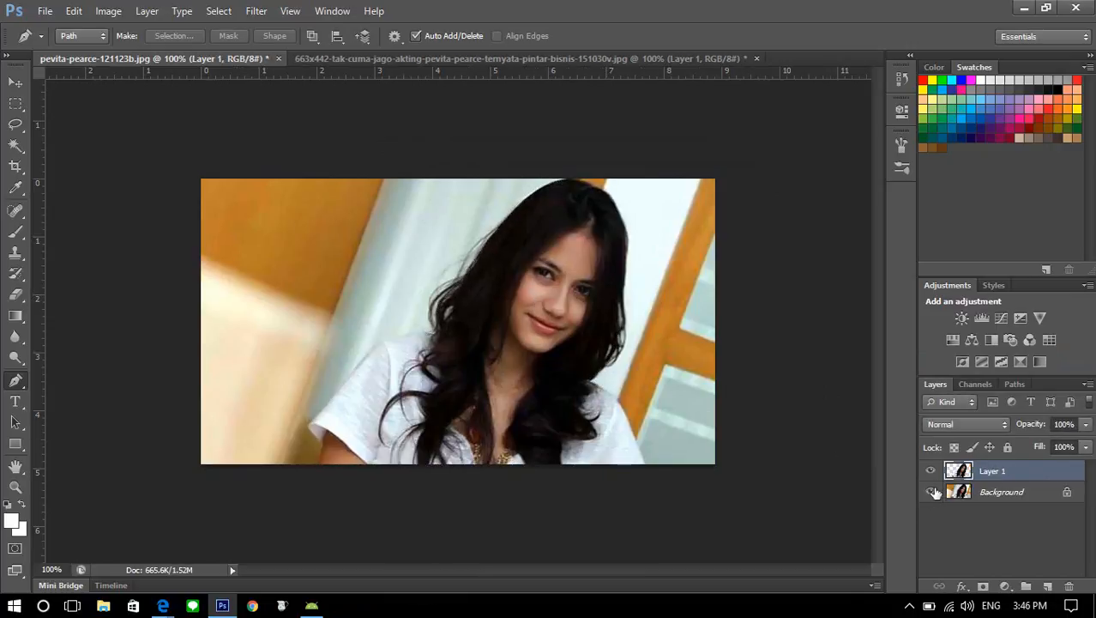
pyautogui.click(930, 492)
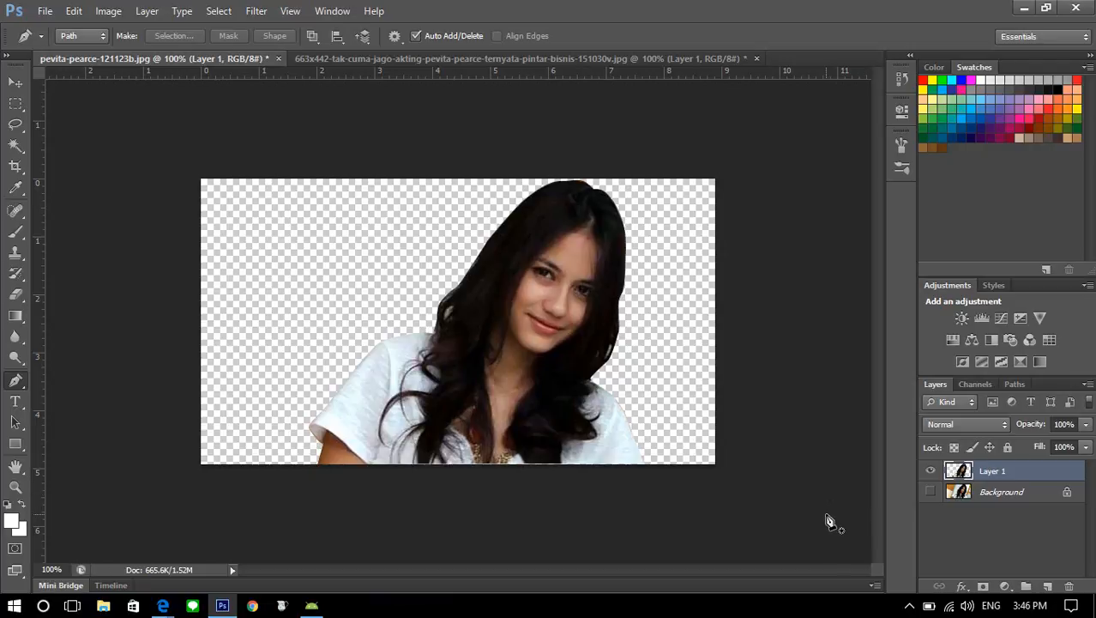
# Undock both portrait documents into floating windows and place them side by side for comparison
pyautogui.moveTo(310, 62); pyautogui.dragTo(327, 132)
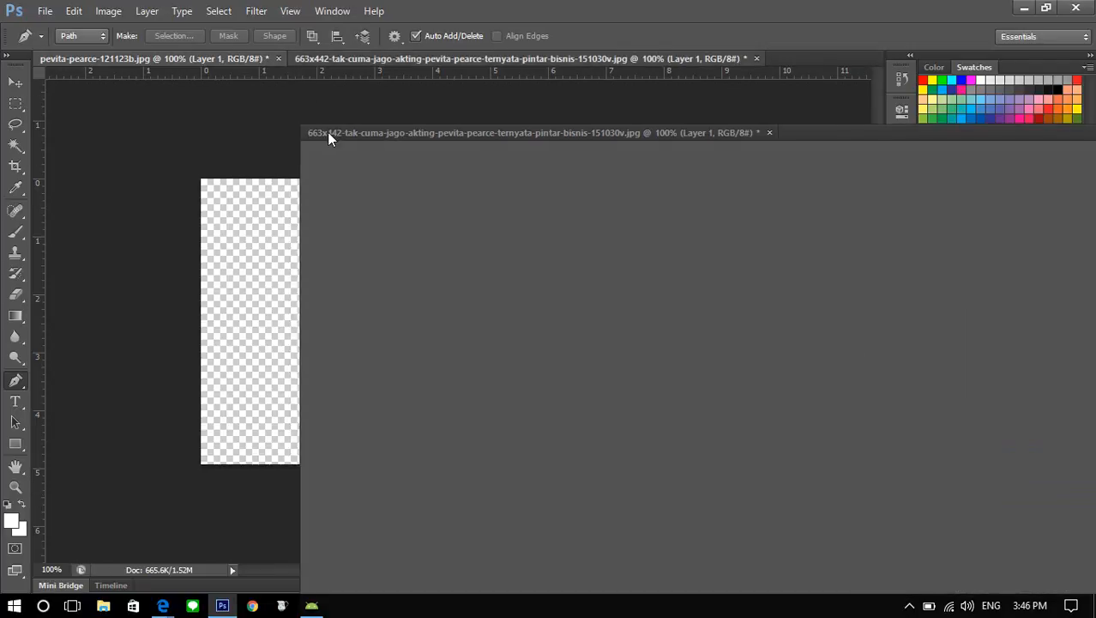
pyautogui.moveTo(206, 58); pyautogui.dragTo(421, 137)
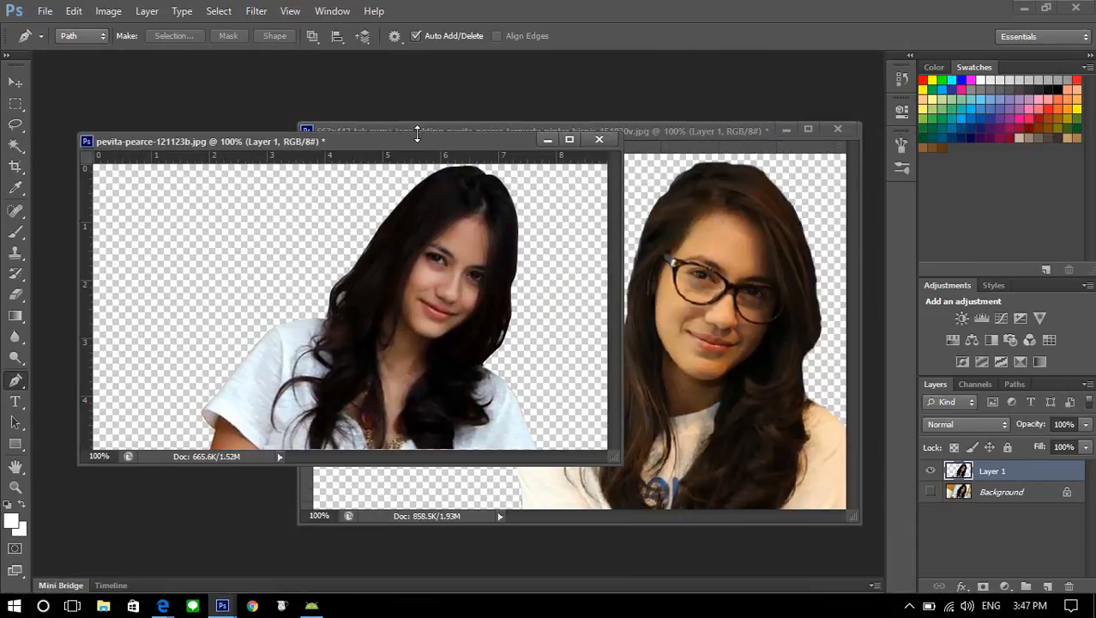
# Open the dark mountain landscape JPG whose name starts with jgoerugd_y4 from the Downloads folder
pyautogui.click(47, 14)
pyautogui.click(60, 46)
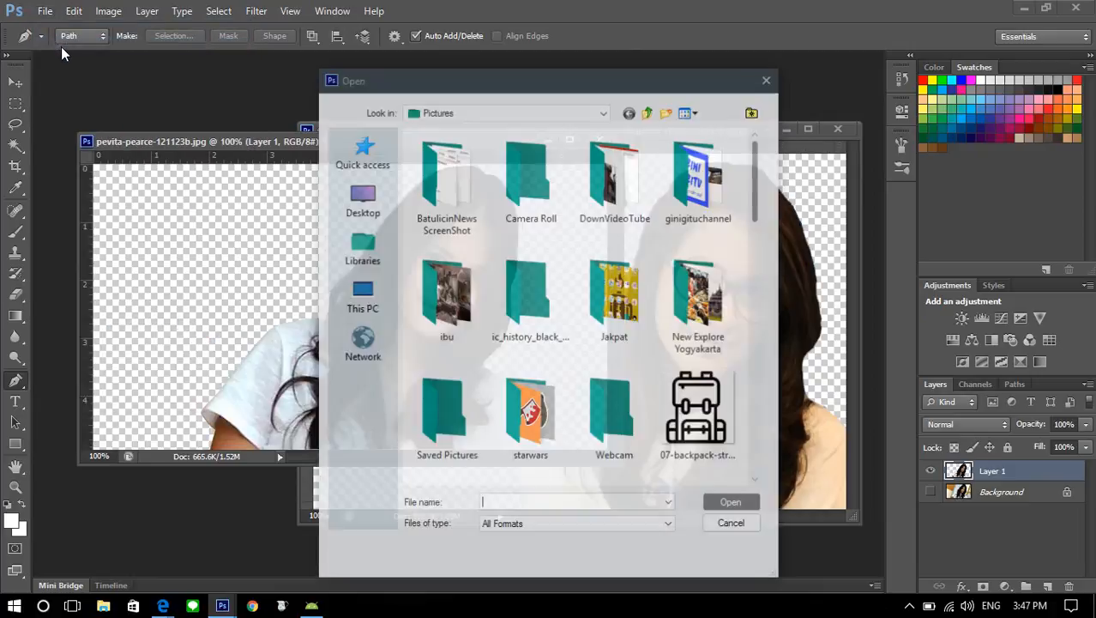
pyautogui.scroll(-5, 553, 318)
pyautogui.scroll(3, 549, 315)
pyautogui.scroll(6, 549, 315)
pyautogui.scroll(-3, 549, 315)
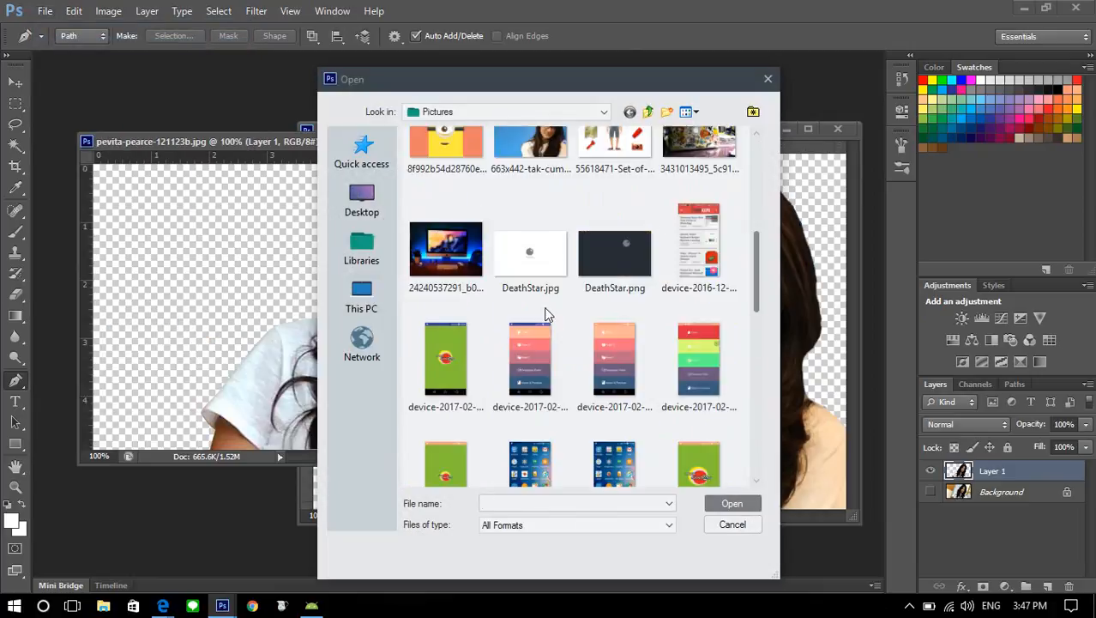
pyautogui.scroll(-5, 547, 315)
pyautogui.click(361, 296)
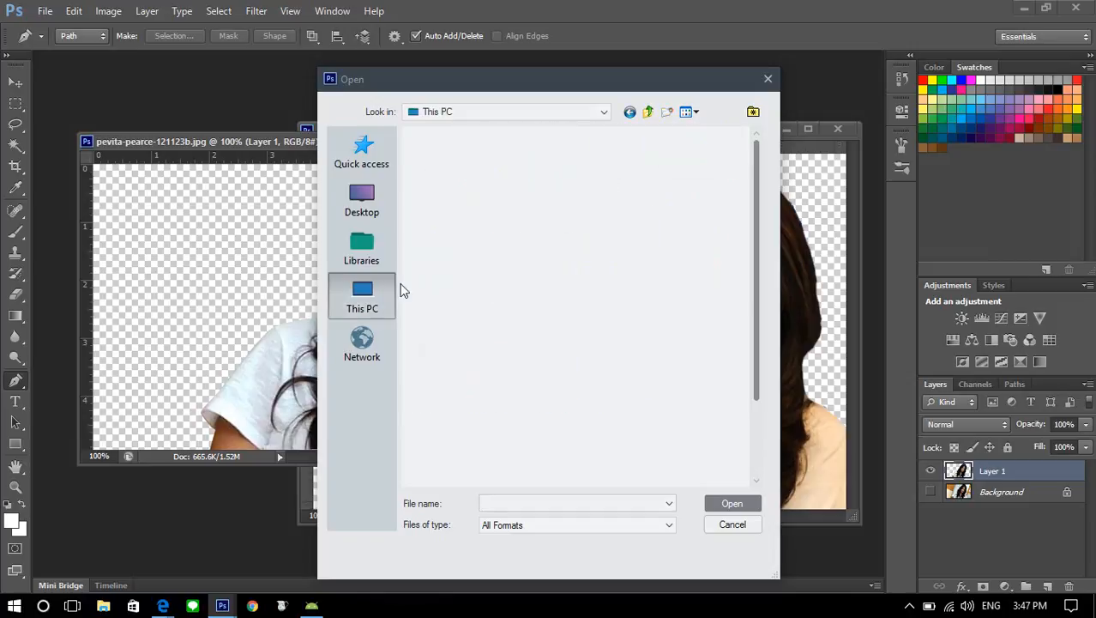
pyautogui.doubleClick(442, 262)
pyautogui.scroll(-2, 451, 278)
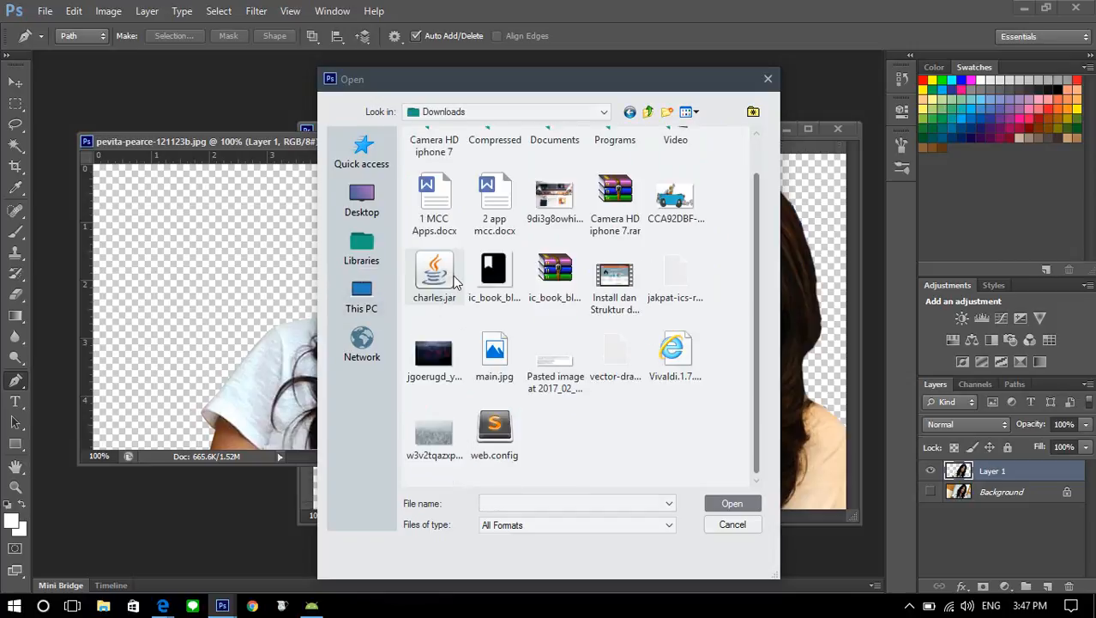
pyautogui.doubleClick(428, 362)
pyautogui.click(445, 169)
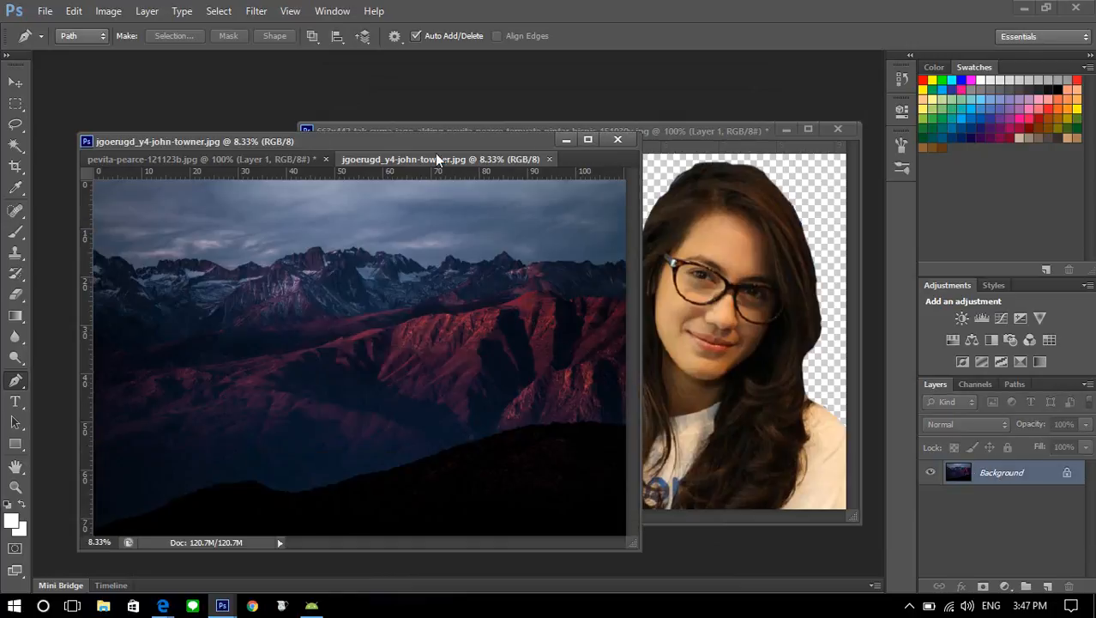
# Float the mountain photo in its own window, and with the Move tool shift the cut-out woman without glasses slightly up and left
pyautogui.moveTo(415, 159); pyautogui.dragTo(345, 84)
pyautogui.click(219, 144)
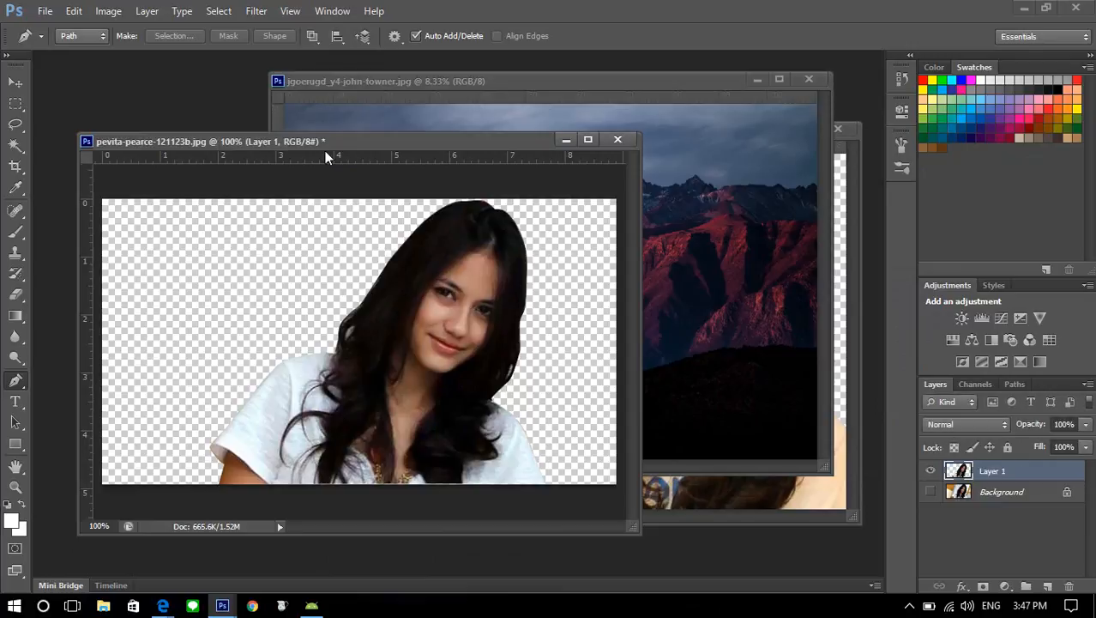
pyautogui.click(16, 83)
pyautogui.moveTo(485, 296)
pyautogui.mouseDown()
pyautogui.moveTo(504, 249)
pyautogui.moveTo(661, 273)
pyautogui.moveTo(482, 238)
pyautogui.moveTo(470, 292)
pyautogui.mouseUp()
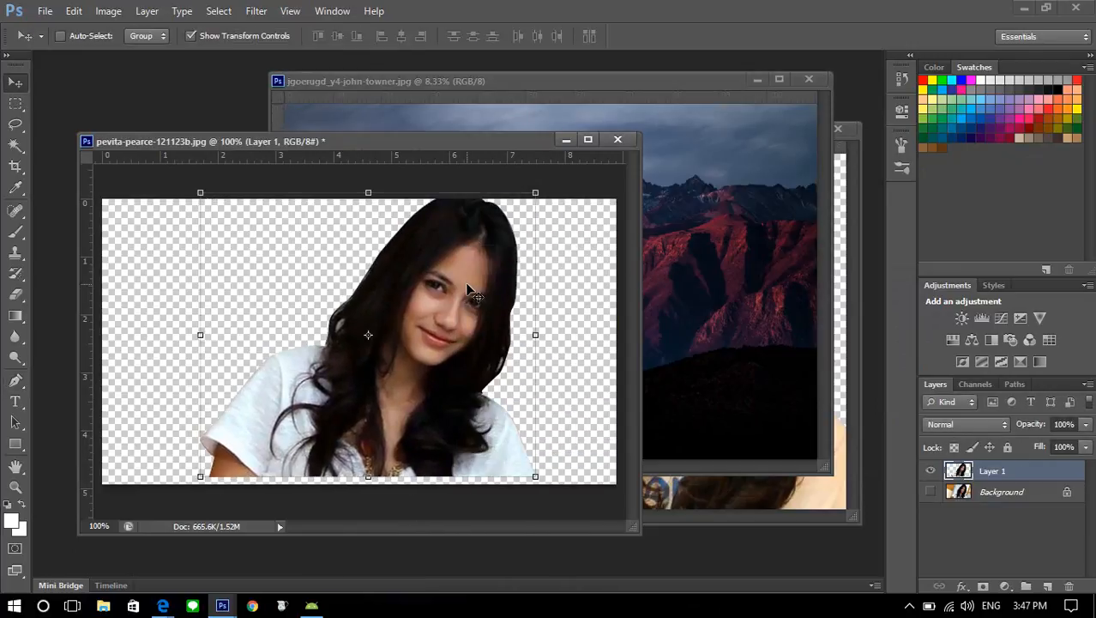
# Place the window of the portrait without glasses and the mountain photo's window side by side
pyautogui.moveTo(501, 146); pyautogui.dragTo(355, 142)
pyautogui.moveTo(639, 85); pyautogui.dragTo(782, 88)
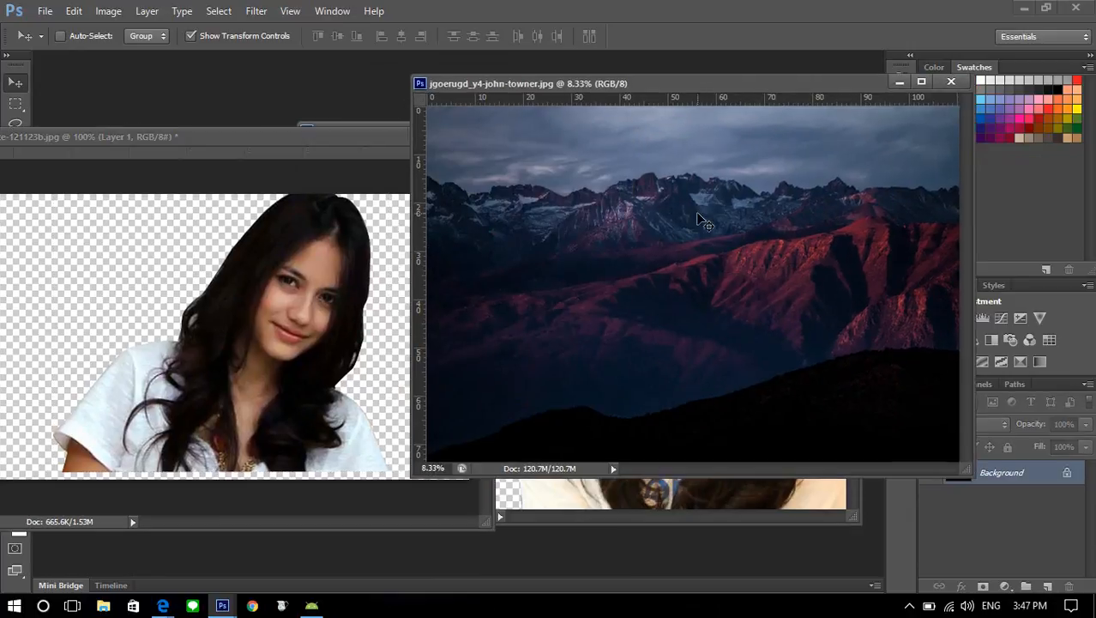
pyautogui.click(397, 251)
pyautogui.moveTo(509, 86); pyautogui.dragTo(591, 137)
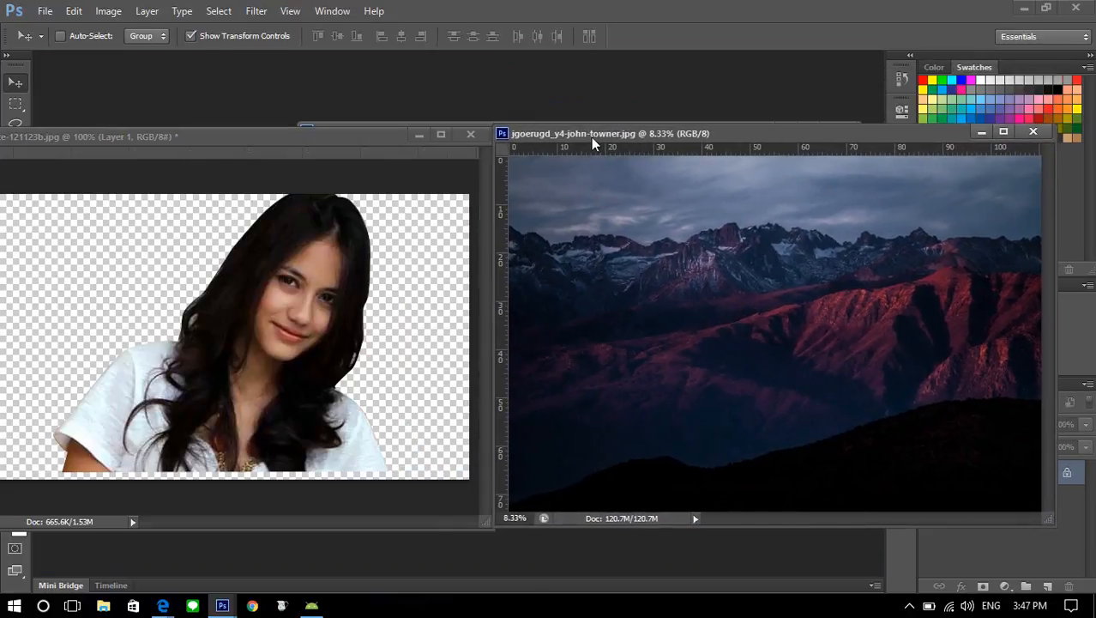
# Dock and refloat the portrait without glasses, move the glasses portrait's window higher, and bring the portrait without glasses back to the front
pyautogui.moveTo(189, 135); pyautogui.dragTo(97, 56)
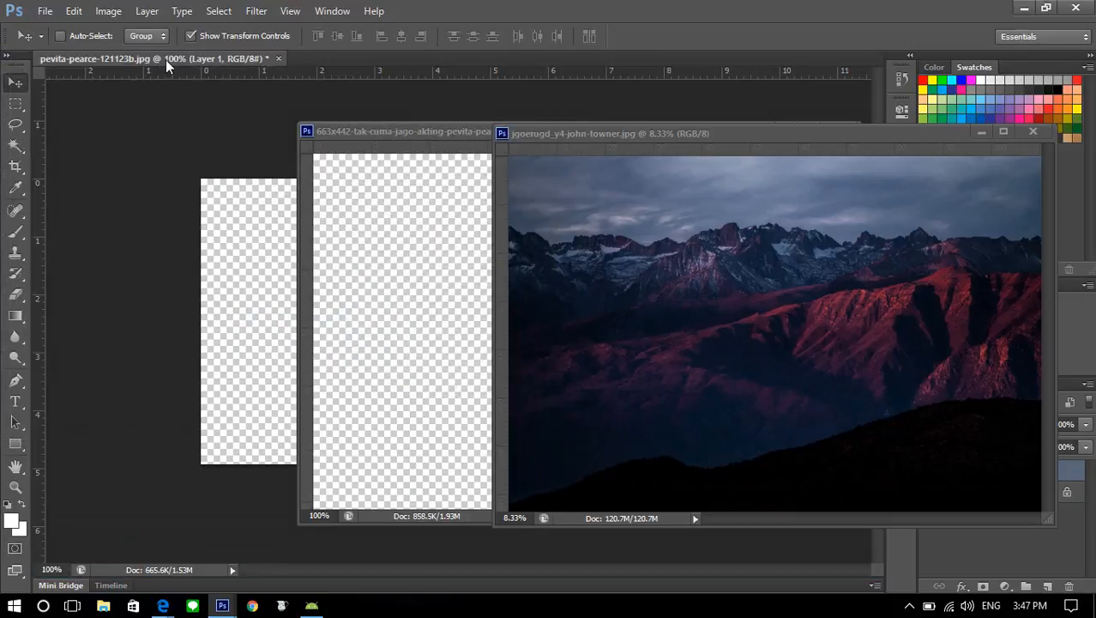
pyautogui.moveTo(168, 66); pyautogui.dragTo(189, 190)
pyautogui.moveTo(275, 169); pyautogui.dragTo(247, 130)
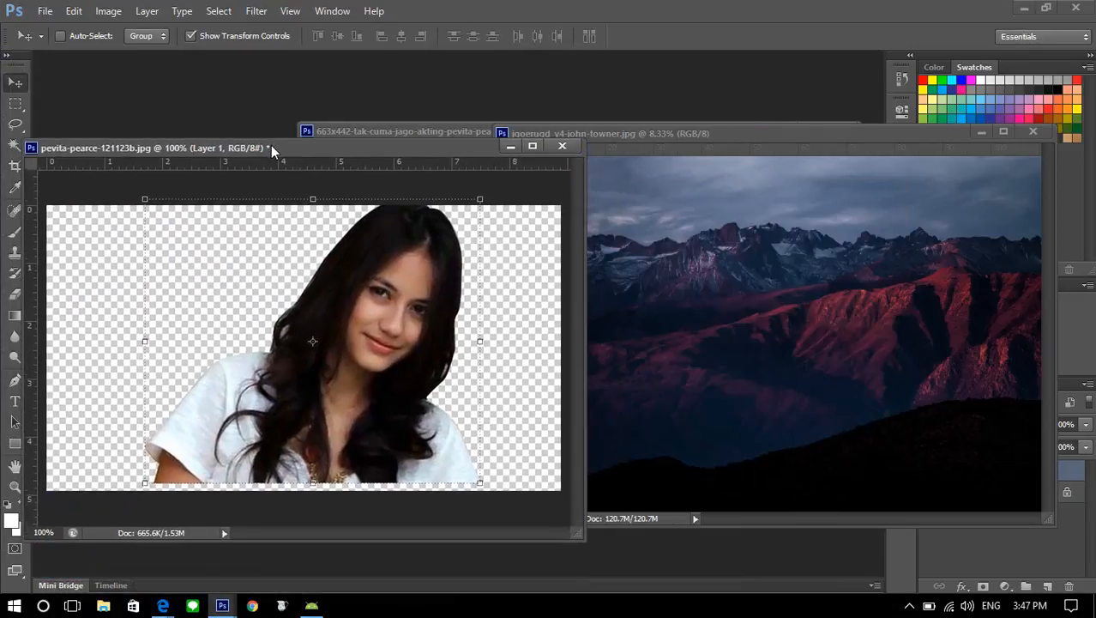
pyautogui.moveTo(347, 131); pyautogui.dragTo(299, 82)
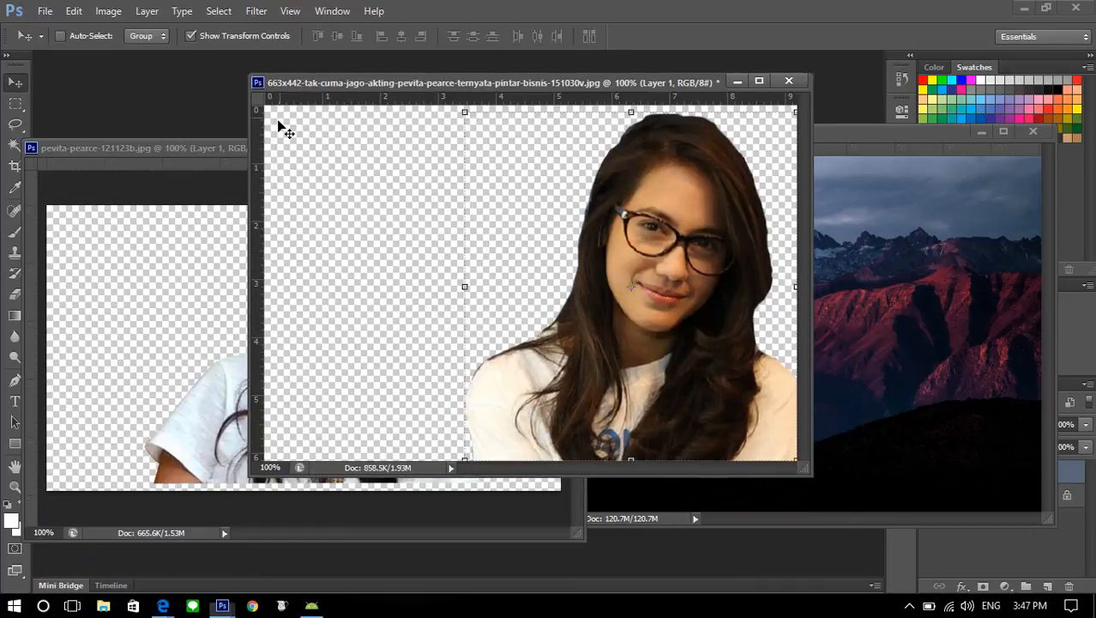
pyautogui.click(179, 149)
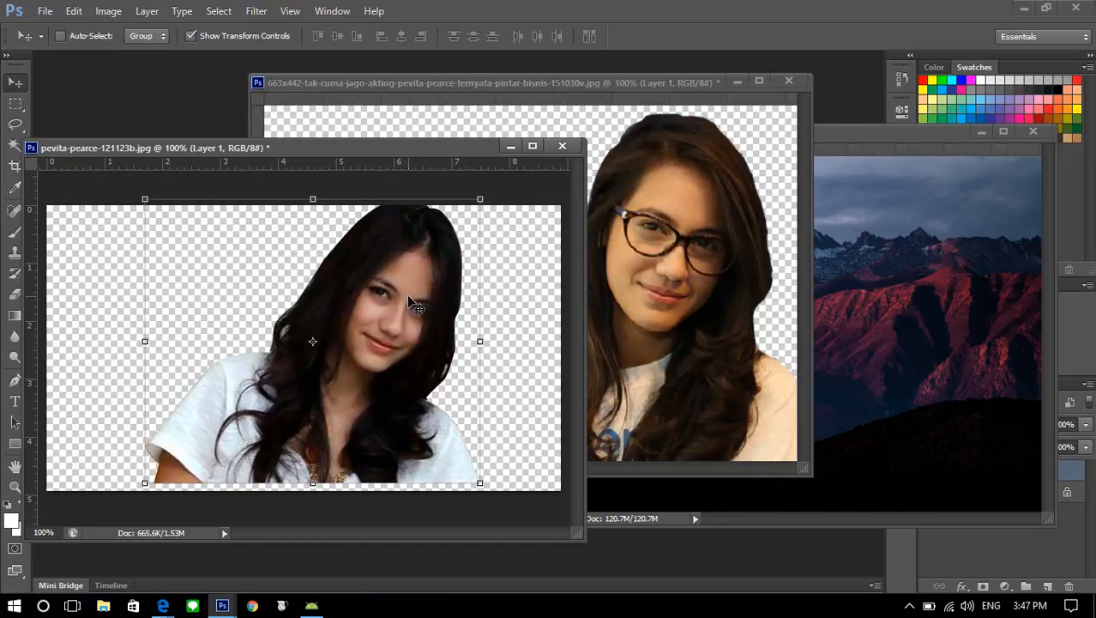
# Copy the cut-out woman without glasses into the mountain photo and enlarge her in its lower-left area
pyautogui.moveTo(410, 302); pyautogui.dragTo(638, 397)
pyautogui.moveTo(717, 372); pyautogui.dragTo(570, 435)
pyautogui.press('Return')
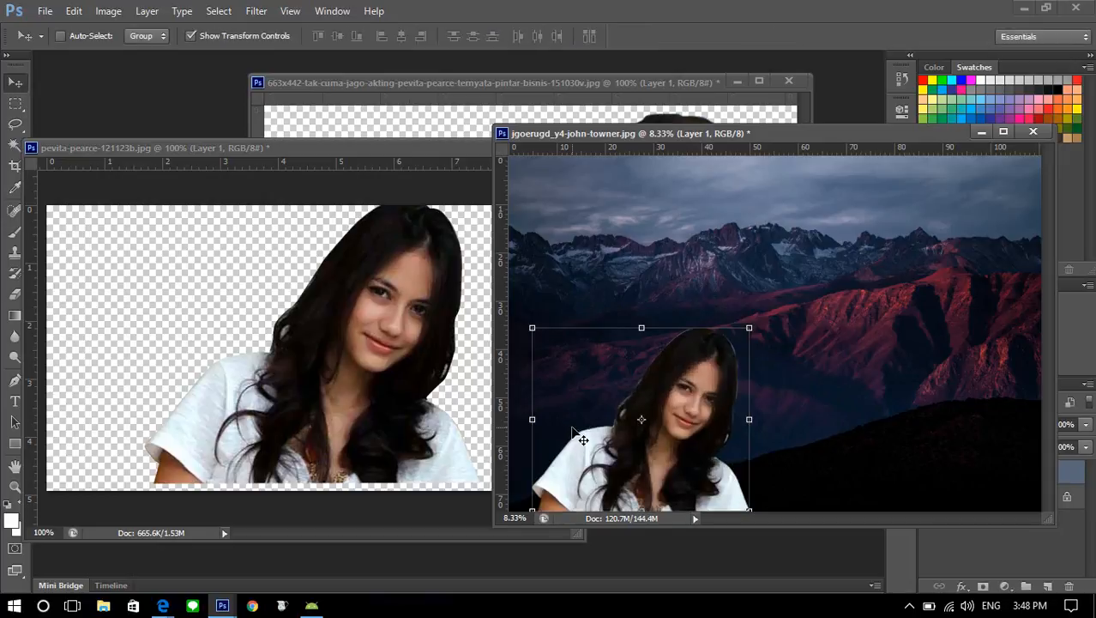
# Zoom in on the mountain composite and close the source document of the portrait without glasses without saving
pyautogui.hotkey('ctrl', '+')
pyautogui.hotkey('ctrl', '+')
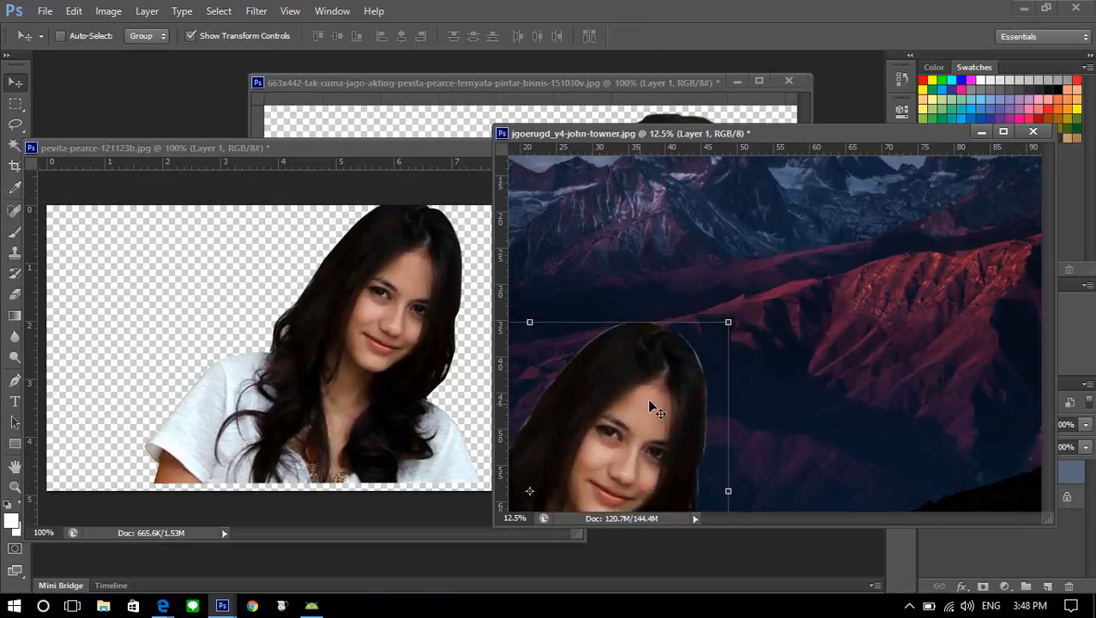
pyautogui.click(454, 149)
pyautogui.moveTo(454, 149); pyautogui.dragTo(412, 161)
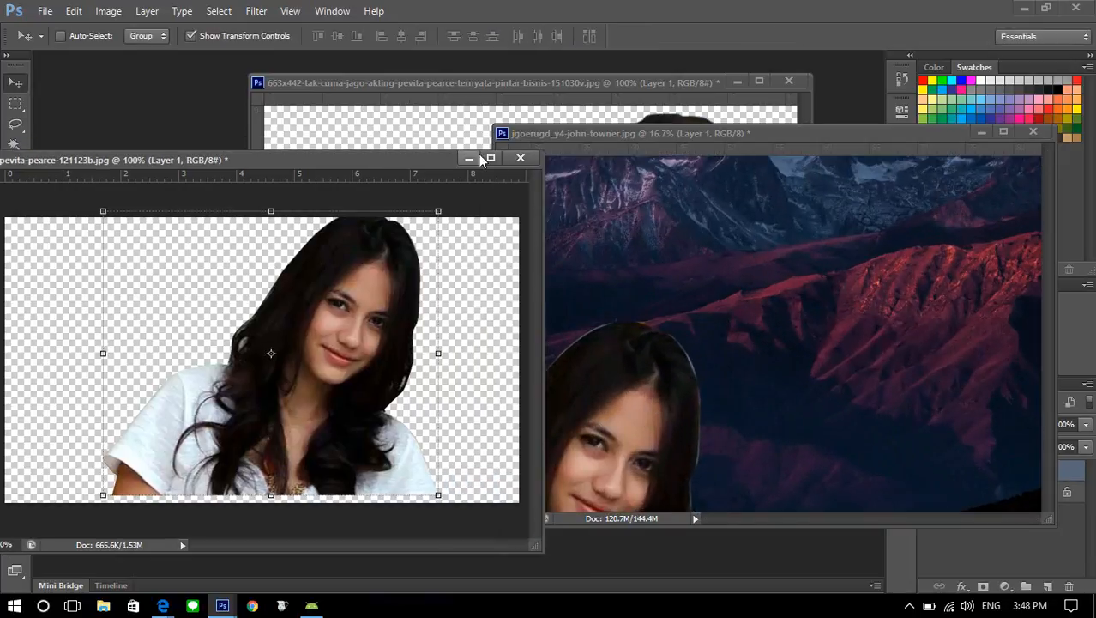
pyautogui.click(520, 158)
pyautogui.click(501, 241)
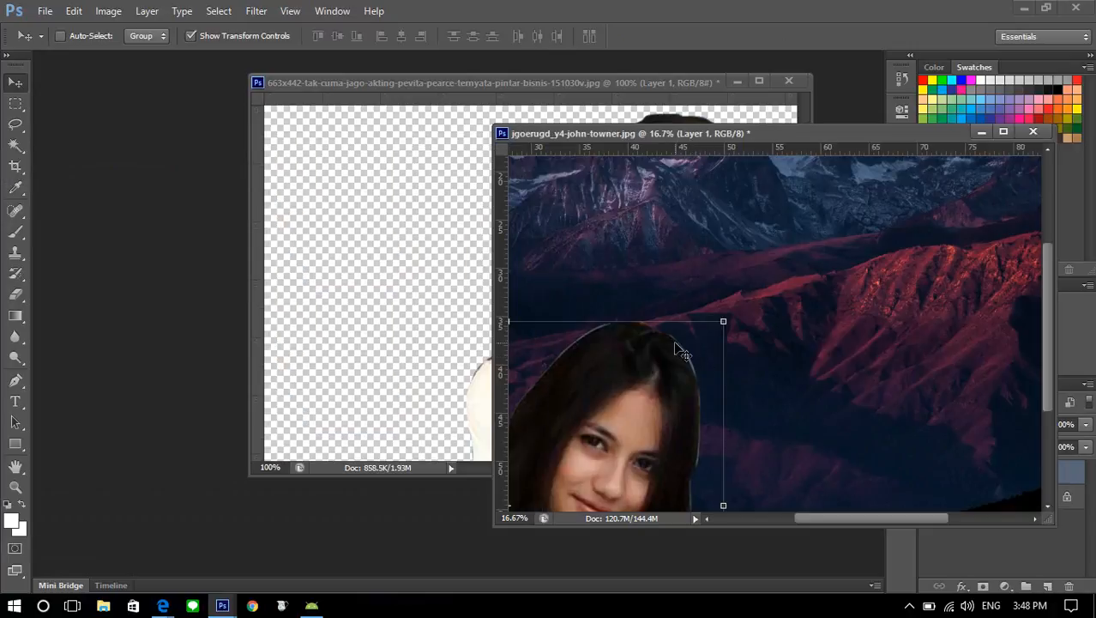
# Rearrange the mountain composite and the glasses portrait's window so both images are accessible for copying between them
pyautogui.moveTo(654, 131); pyautogui.dragTo(427, 146)
pyautogui.moveTo(492, 88); pyautogui.dragTo(721, 75)
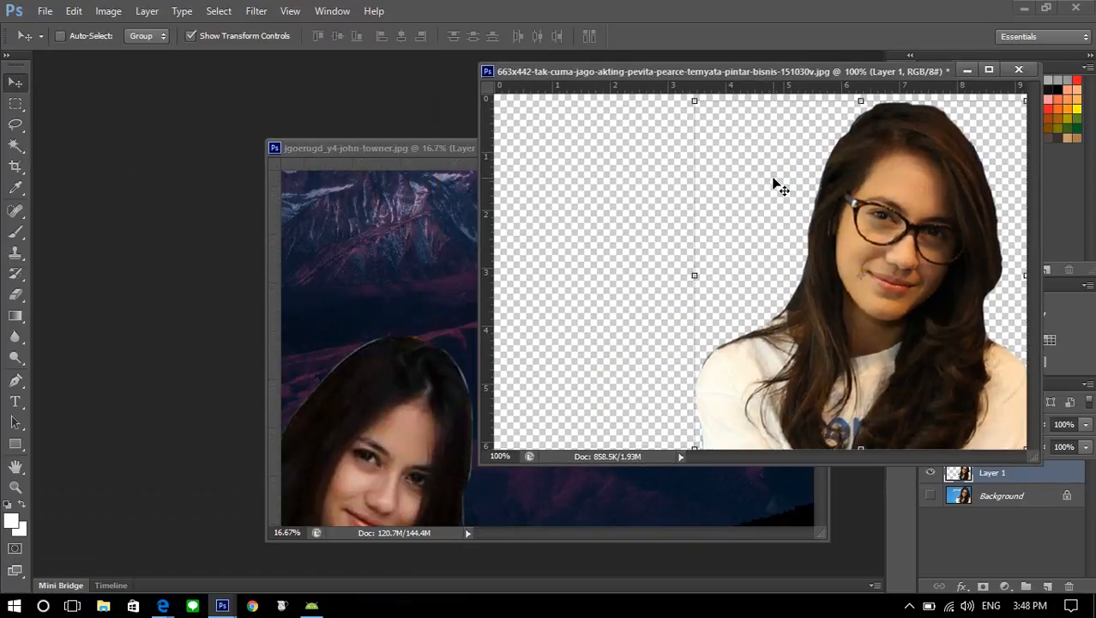
pyautogui.moveTo(800, 72); pyautogui.dragTo(834, 57)
pyautogui.moveTo(331, 62); pyautogui.dragTo(463, 108)
# Copy the cut-out woman with glasses into the mountain composite and enlarge her over the red slopes
pyautogui.moveTo(461, 203); pyautogui.dragTo(693, 334)
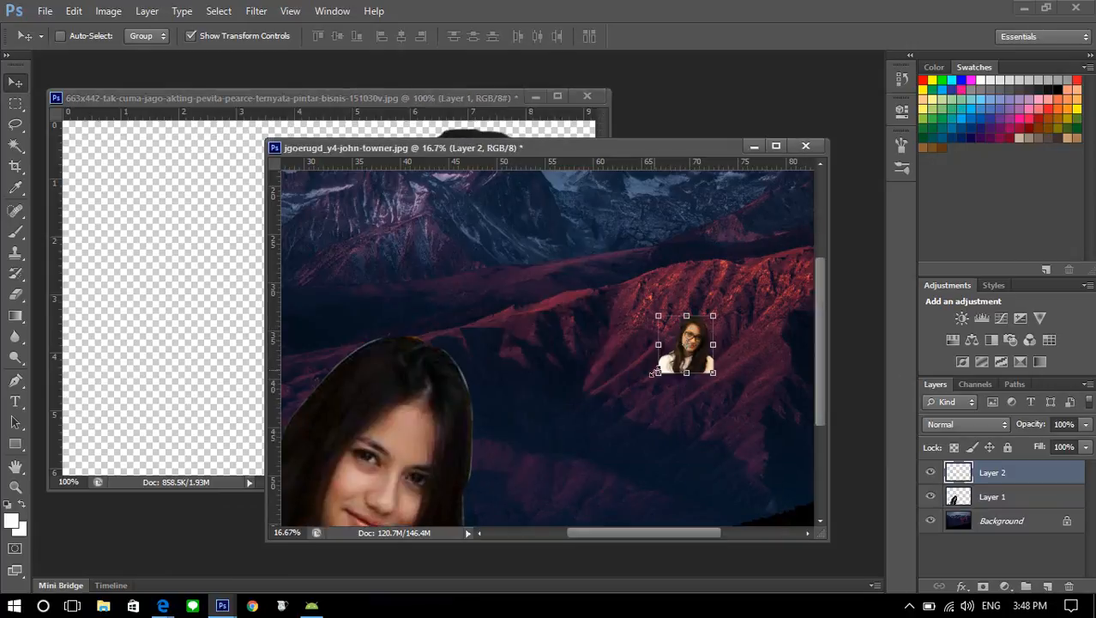
pyautogui.moveTo(657, 372); pyautogui.dragTo(550, 472)
pyautogui.press('Return')
pyautogui.scroll(-2, 566, 386)
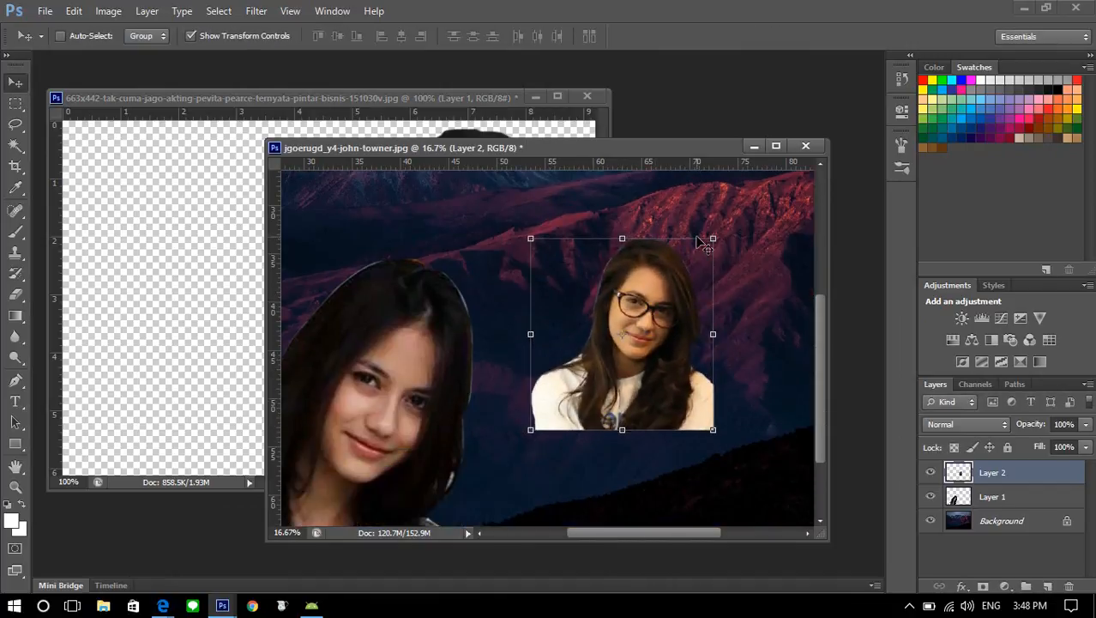
# Maximize the composite, move the woman with glasses down to its lower edge, and scale her up to match the other figure
pyautogui.click(778, 146)
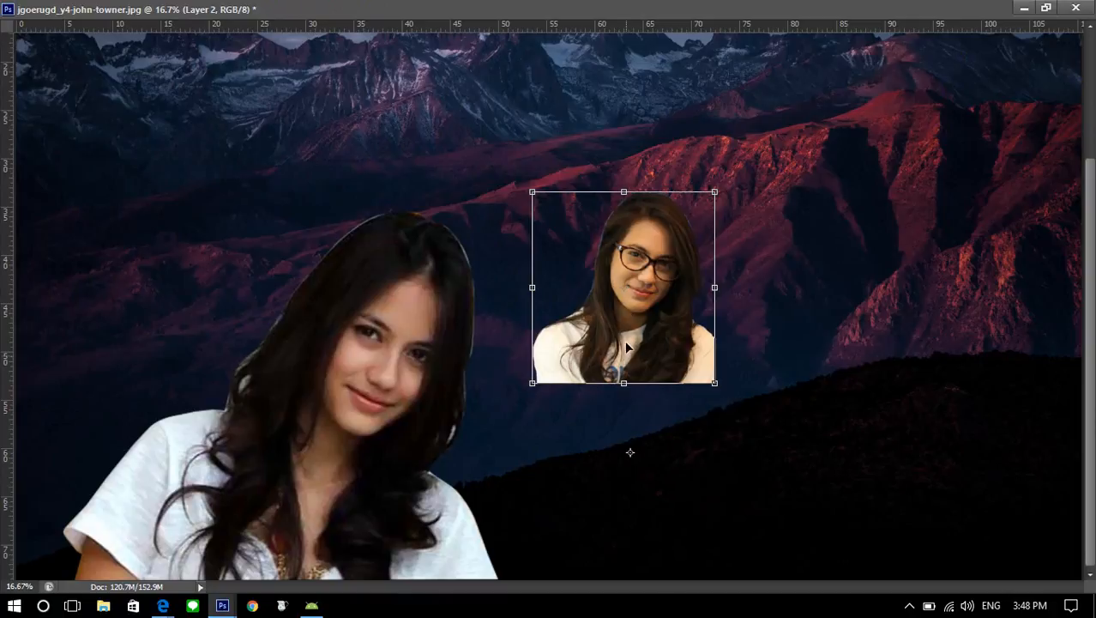
pyautogui.moveTo(627, 334); pyautogui.dragTo(637, 539)
pyautogui.moveTo(724, 396); pyautogui.dragTo(888, 223)
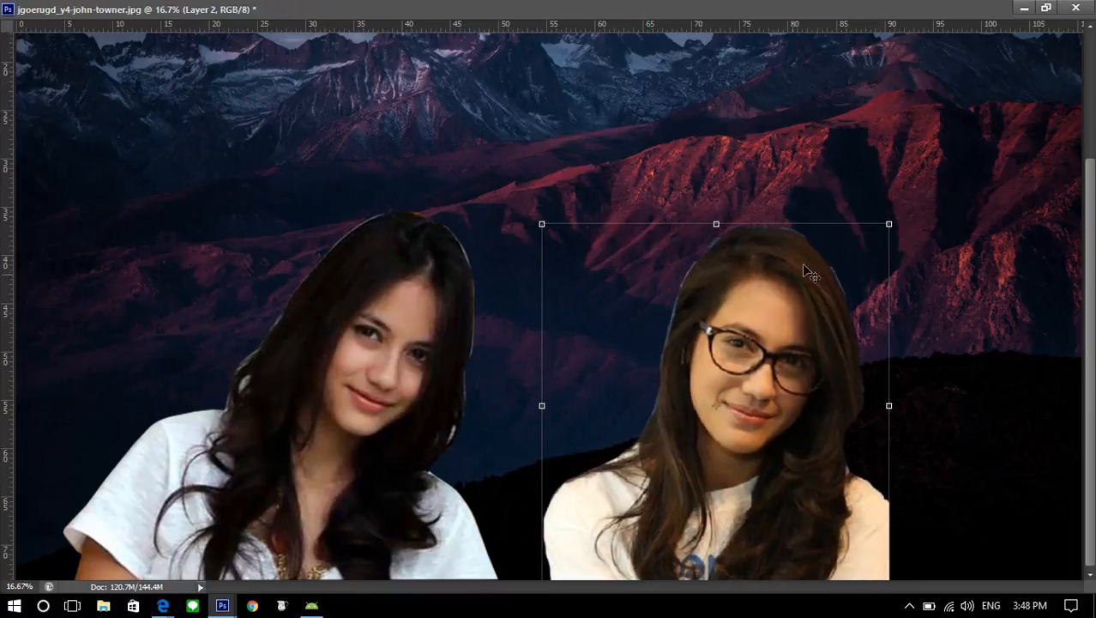
# Restore the composite's window, dock it as a tab, and close the glasses portrait's document without saving
pyautogui.click(1046, 7)
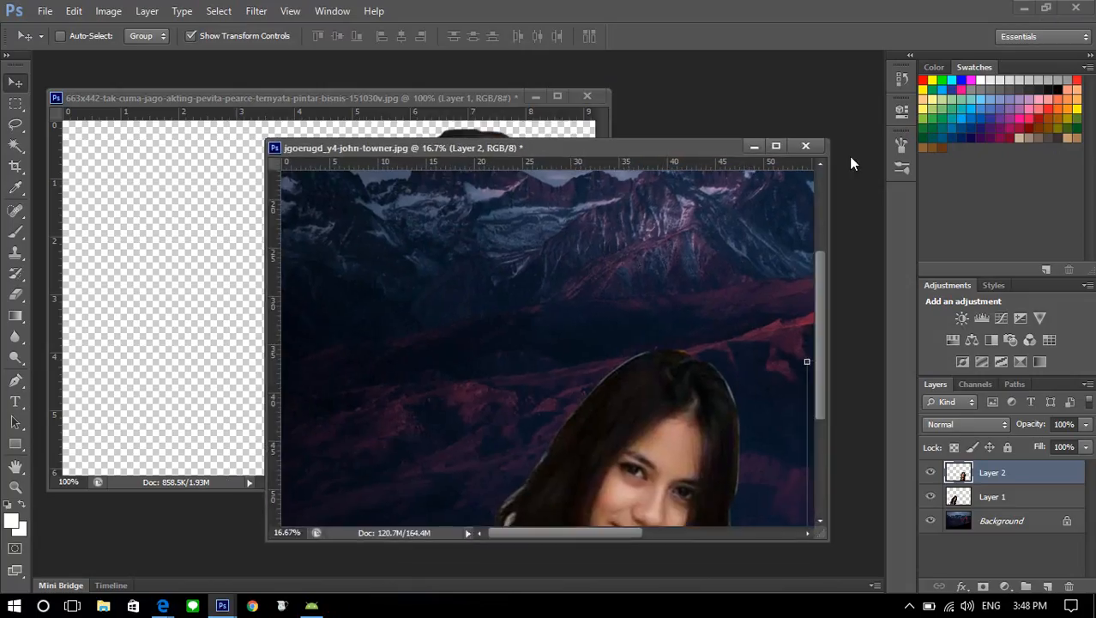
pyautogui.click(754, 148)
pyautogui.moveTo(662, 58); pyautogui.dragTo(662, 58)
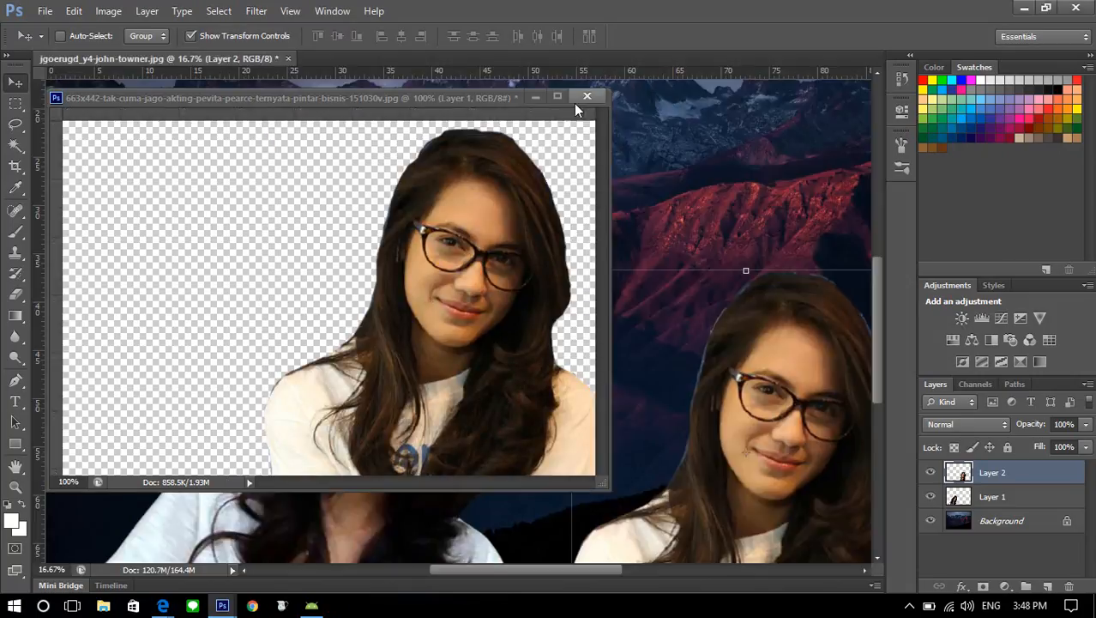
pyautogui.click(587, 96)
pyautogui.click(551, 241)
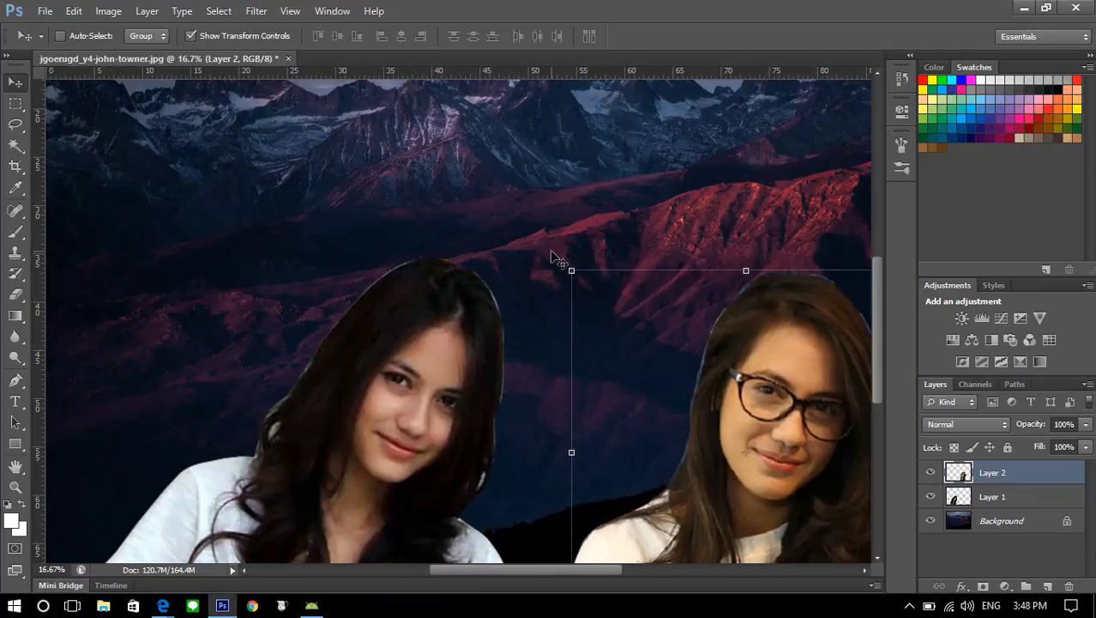
# Set up the Eraser with a soft round brush at 150 px, viewing the composite at 12.5% zoom
pyautogui.hotkey('ctrl', '-')
pyautogui.hotkey('ctrl', '-')
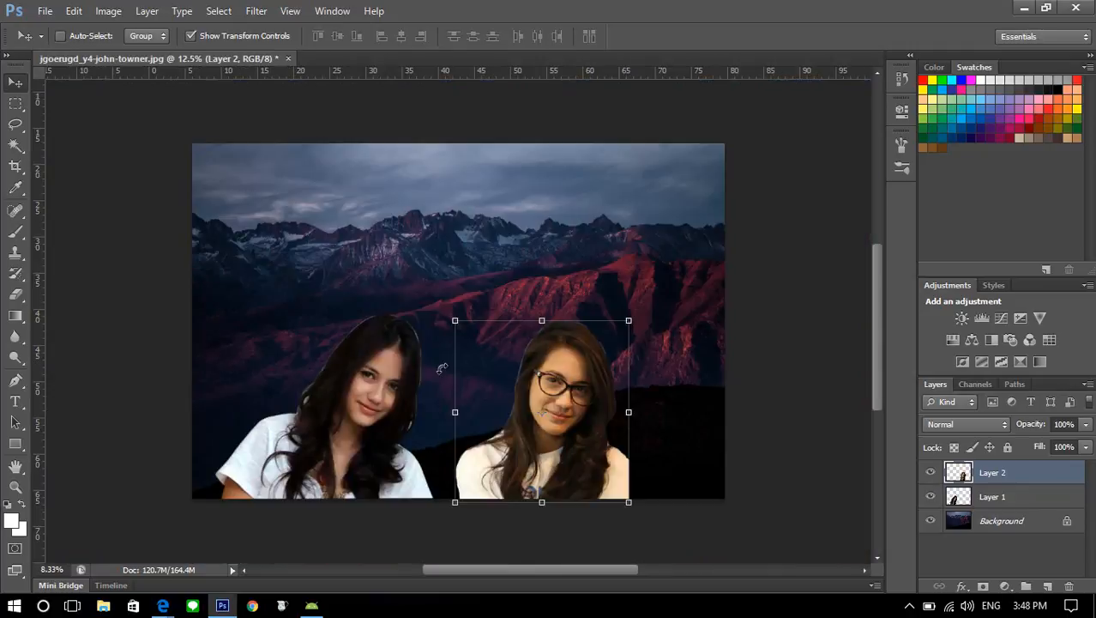
pyautogui.hotkey('ctrl', '+')
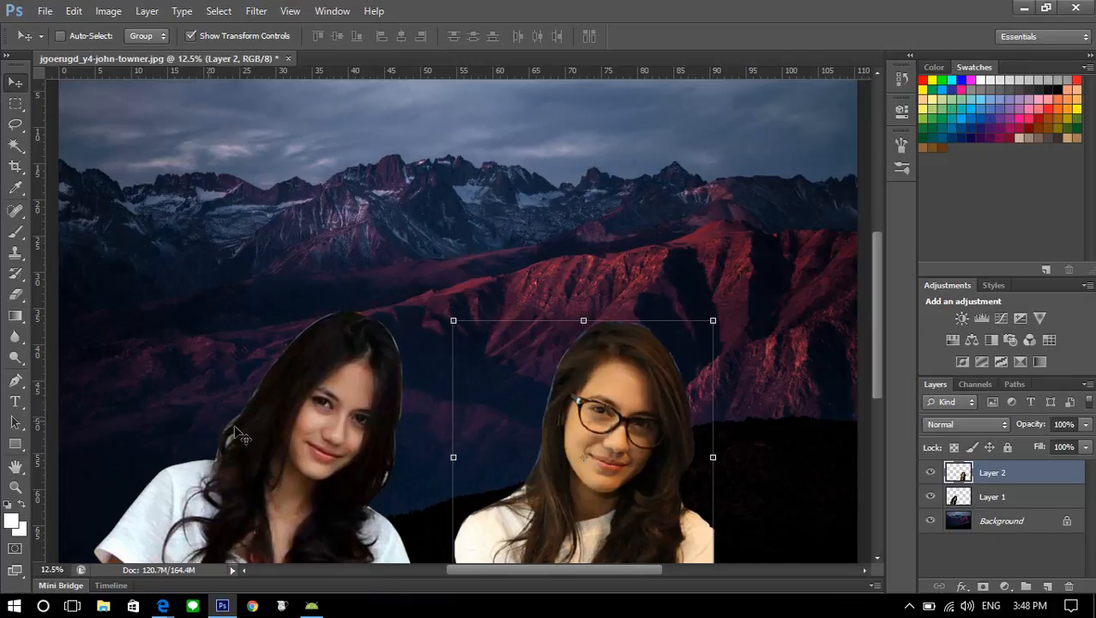
pyautogui.click(15, 295)
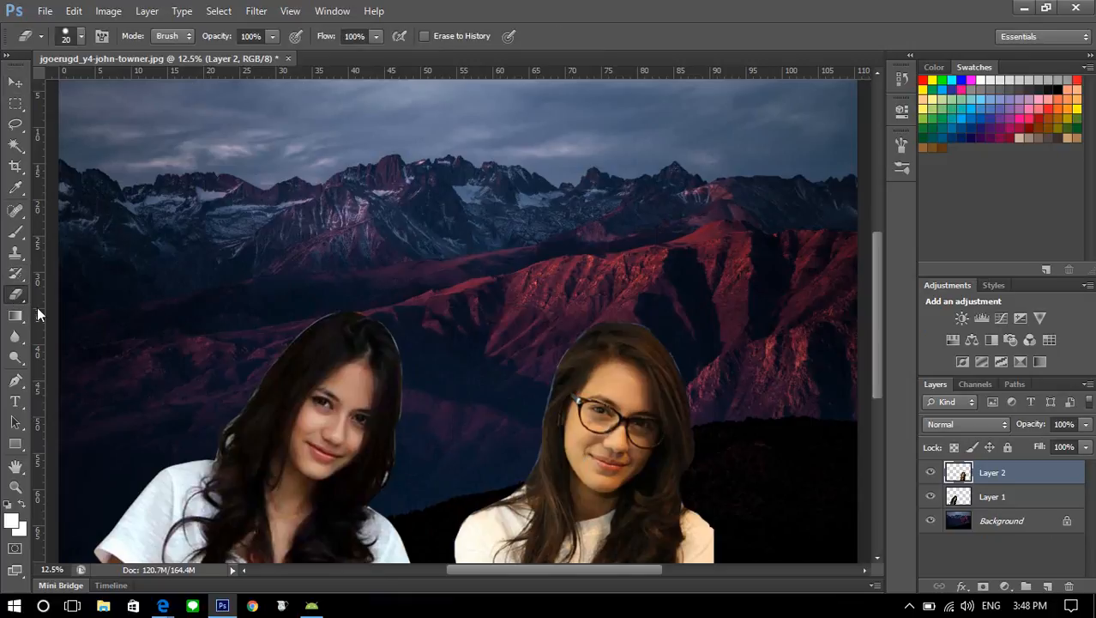
pyautogui.click(79, 37)
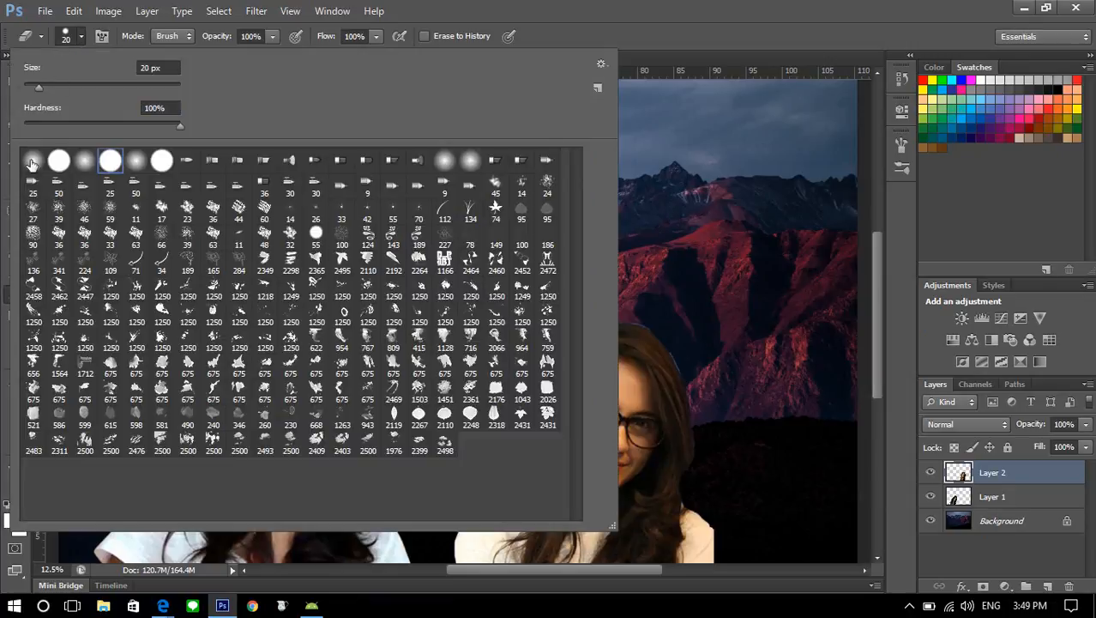
pyautogui.doubleClick(34, 166)
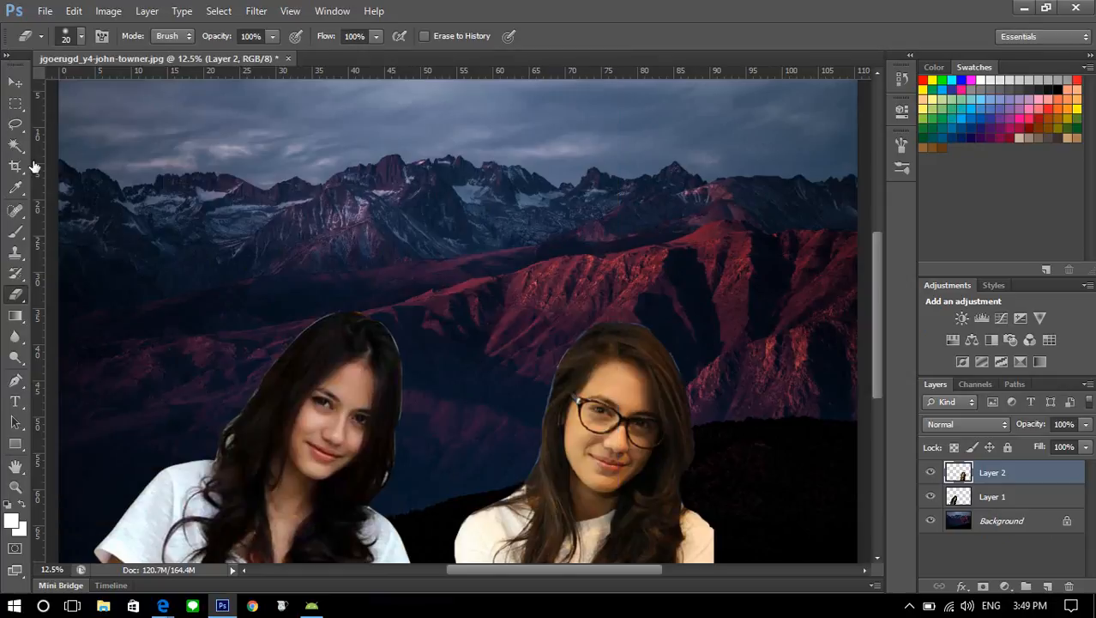
pyautogui.press(']')
pyautogui.press(']')
pyautogui.press(']')
pyautogui.press(']')
pyautogui.press(']')
pyautogui.press(']')
pyautogui.press(']')
pyautogui.press(']')
pyautogui.press(']')
pyautogui.press(']')
# Erase the light fringe around the hair of the woman without glasses on Layer 1
pyautogui.click(965, 498)
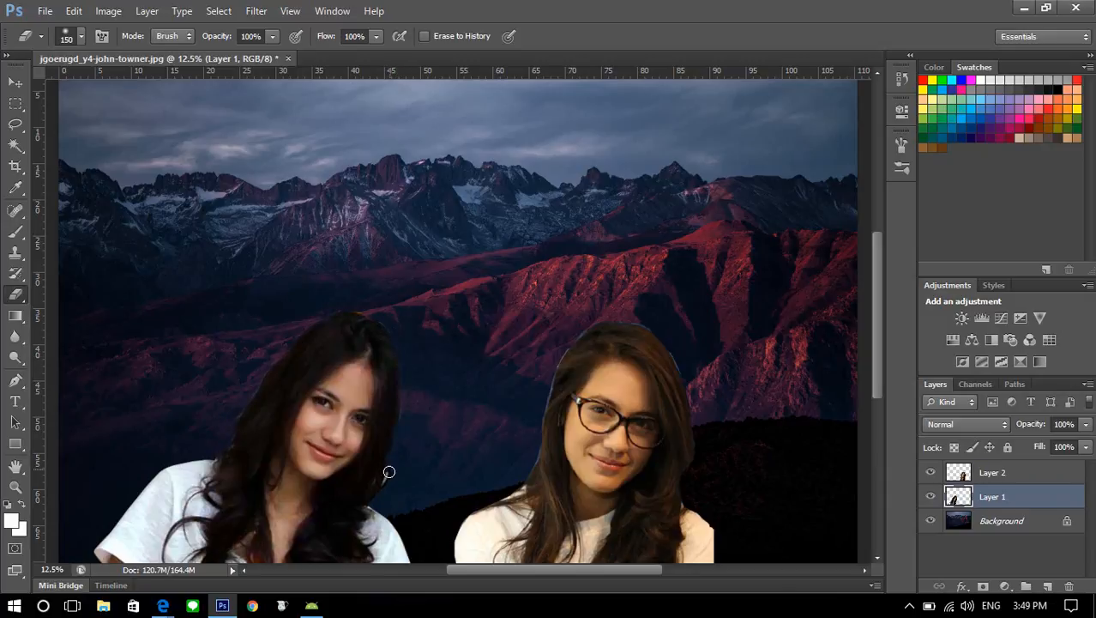
pyautogui.scroll(-3, 378, 502)
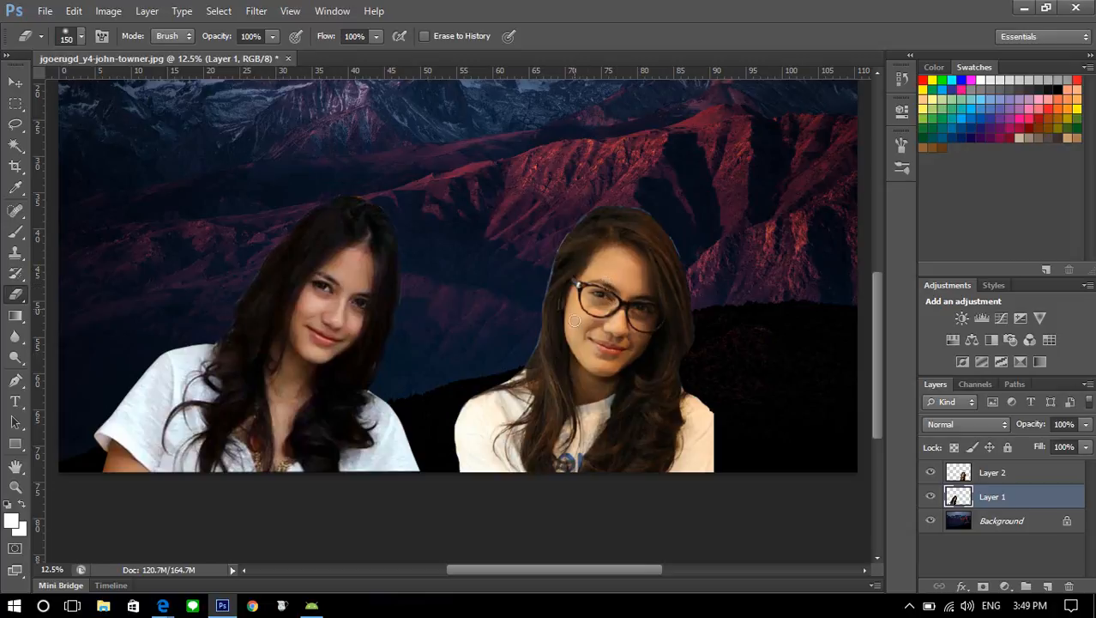
# Erase the light fringe around the hair of the woman with glasses on Layer 2
pyautogui.click(991, 473)
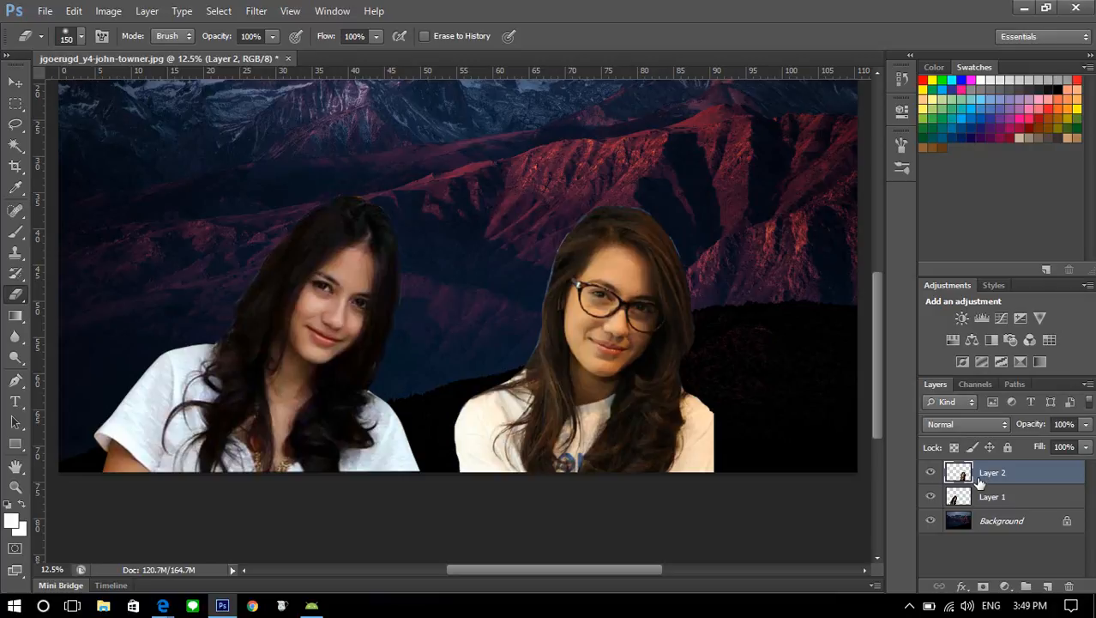
pyautogui.click(982, 499)
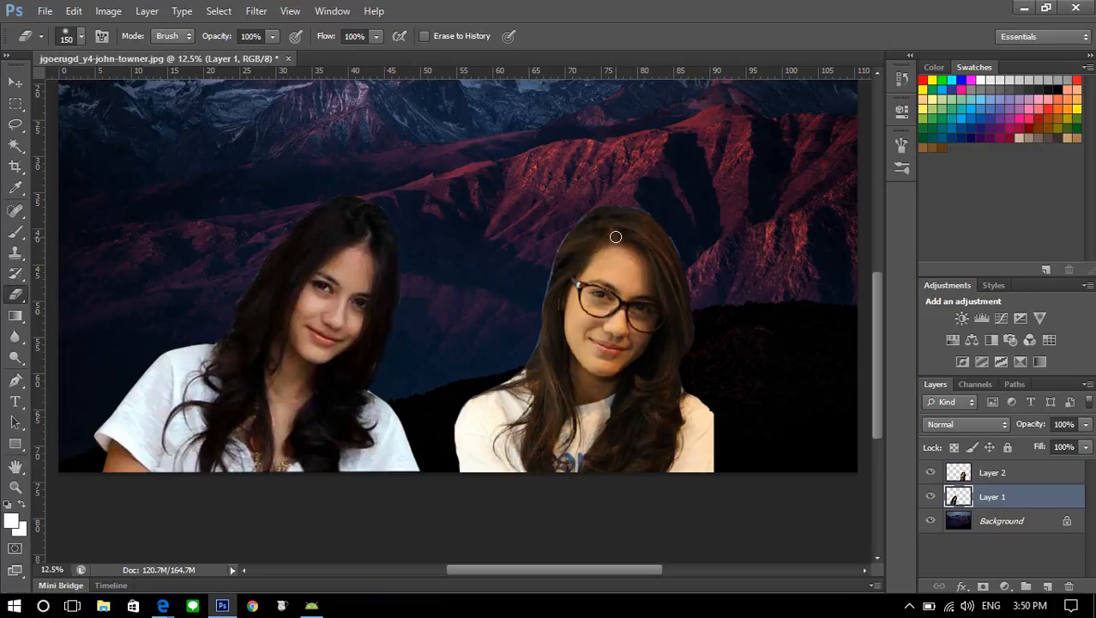
pyautogui.click(944, 472)
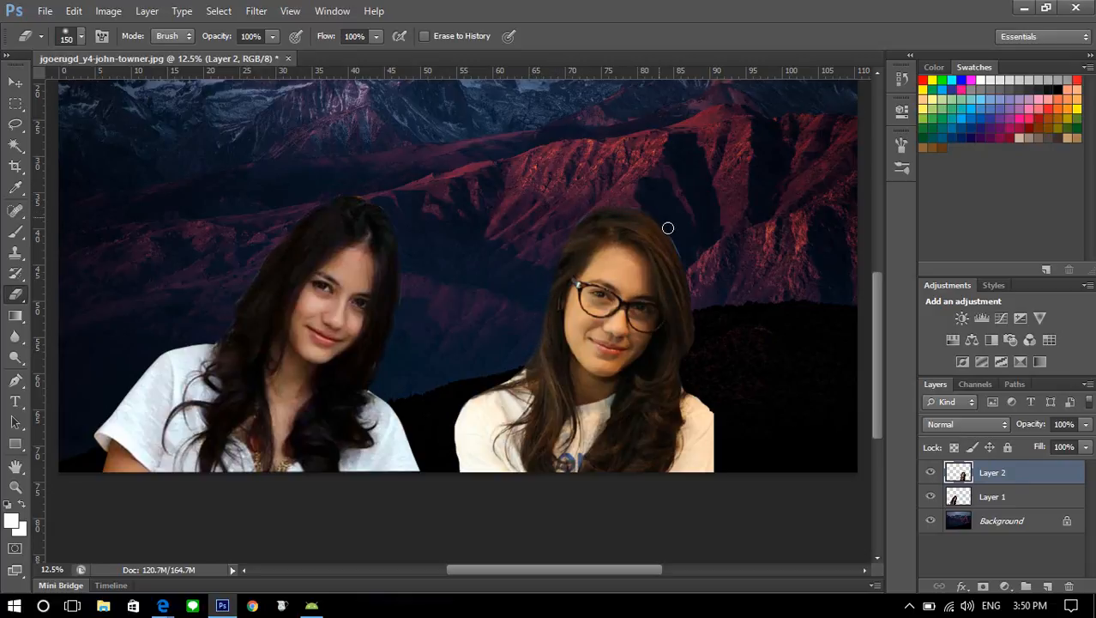
pyautogui.scroll(-2, 738, 347)
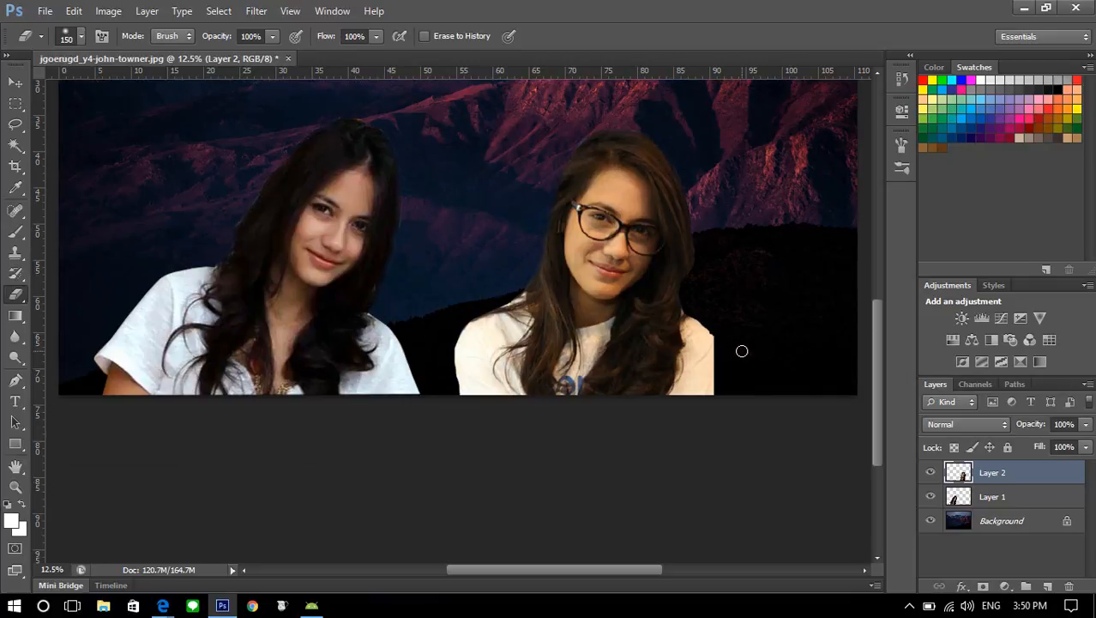
pyautogui.scroll(4, 739, 350)
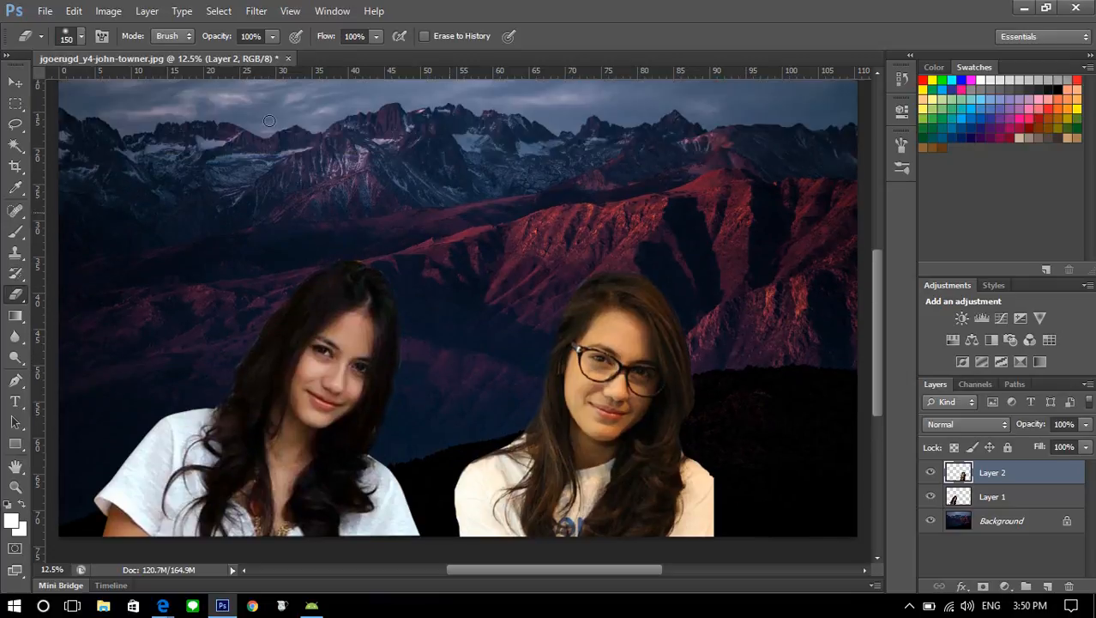
# Try the woman with glasses overlapping the other woman, and return her to the right side of the mountain photo
pyautogui.click(15, 81)
pyautogui.moveTo(554, 423); pyautogui.dragTo(399, 425)
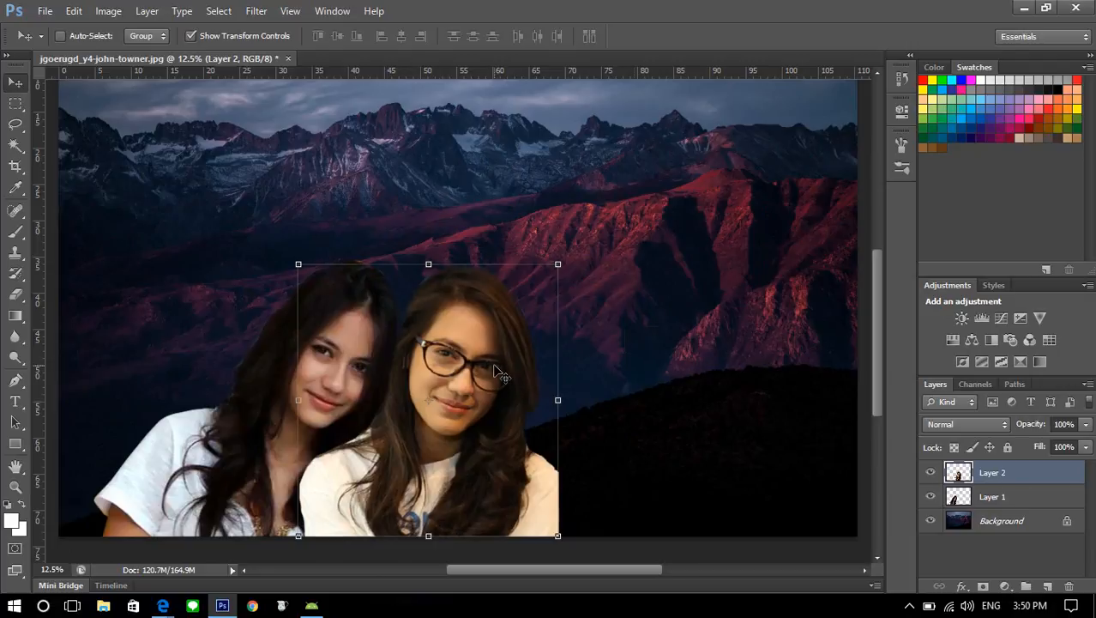
pyautogui.moveTo(498, 373); pyautogui.dragTo(645, 371)
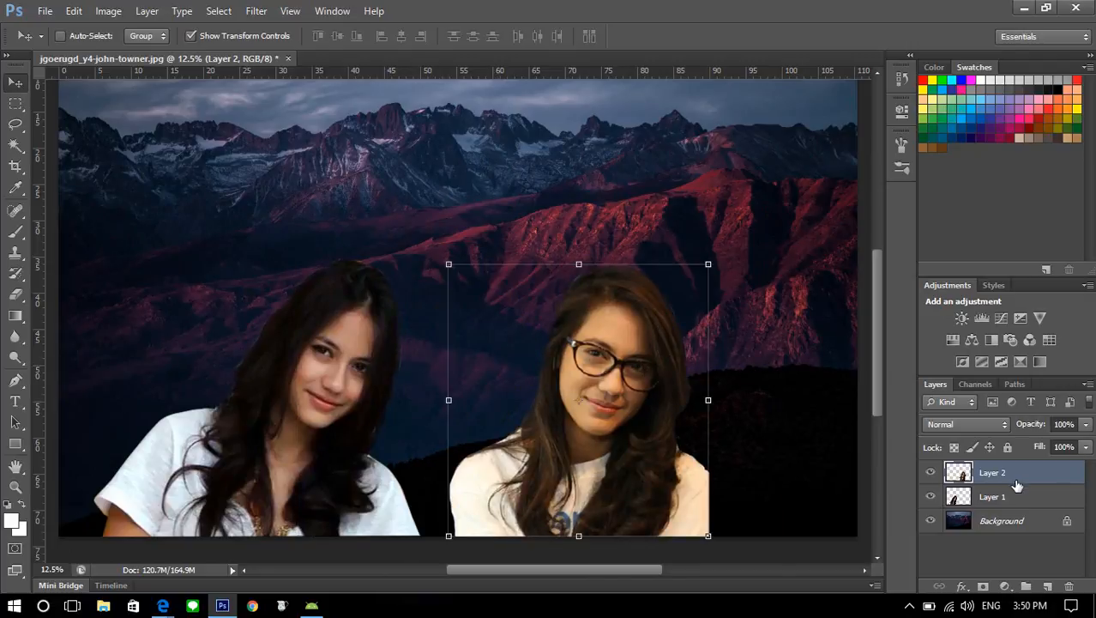
# Stack Layer 1 above Layer 2 and move the woman without glasses right so she partly overlaps the woman with glasses
pyautogui.click(988, 496)
pyautogui.click(989, 476)
pyautogui.click(1026, 506)
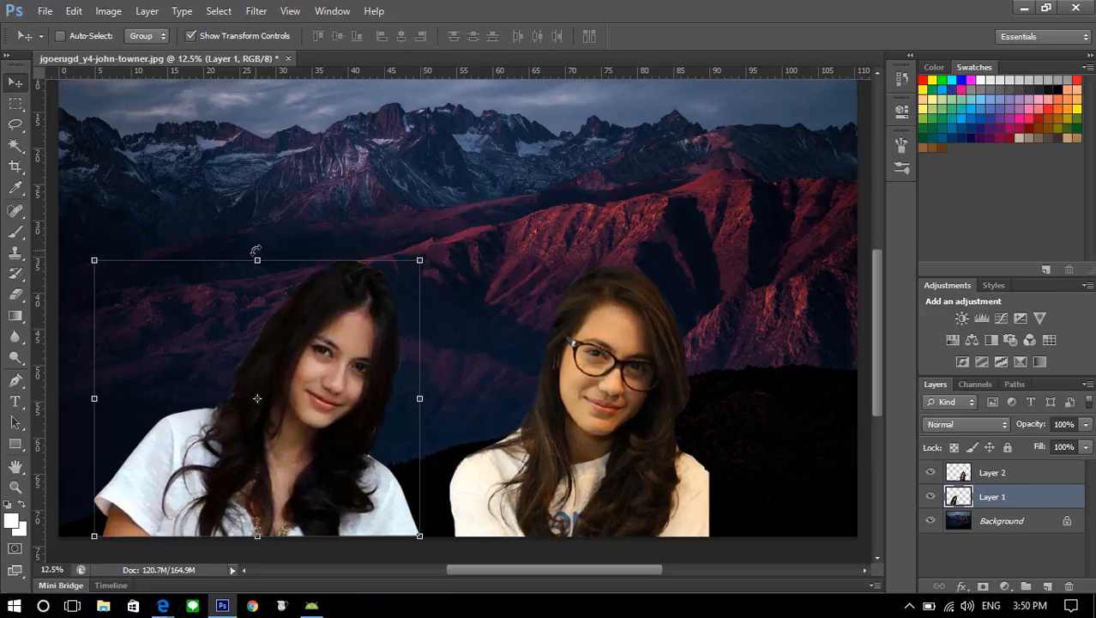
pyautogui.click(1006, 474)
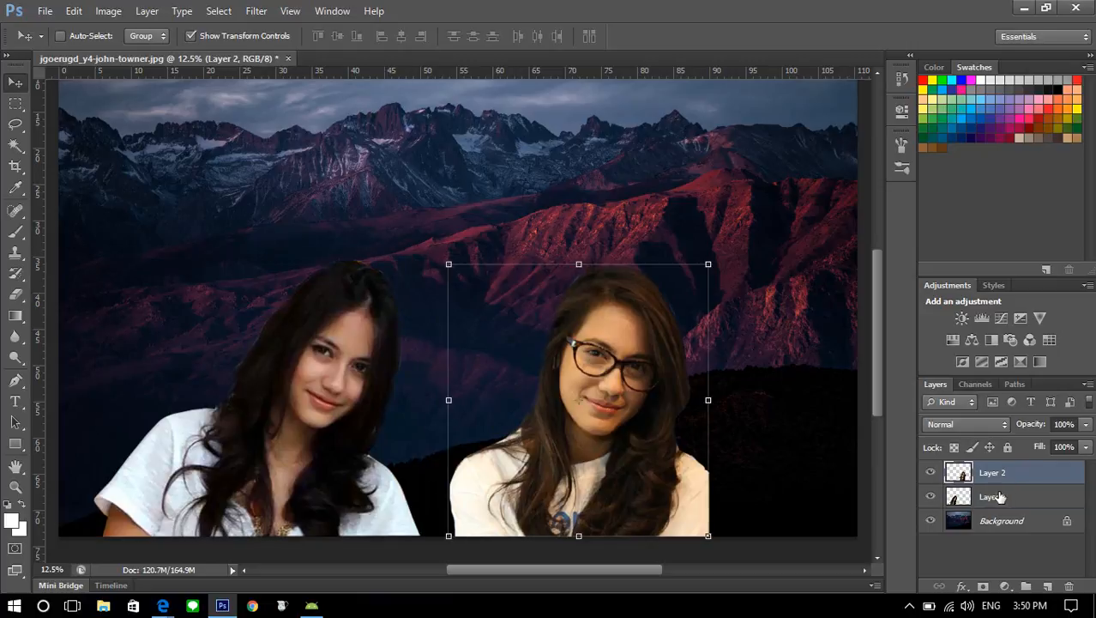
pyautogui.click(1000, 497)
pyautogui.moveTo(999, 497); pyautogui.dragTo(991, 468)
pyautogui.moveTo(360, 410); pyautogui.dragTo(537, 406)
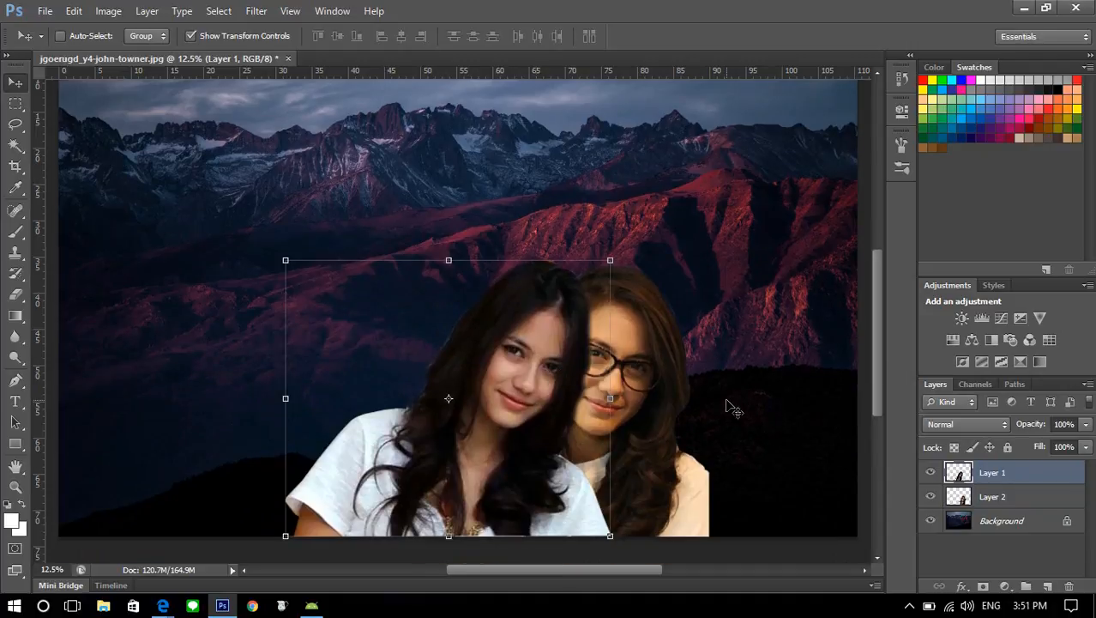
pyautogui.hotkey('ctrl', '-')
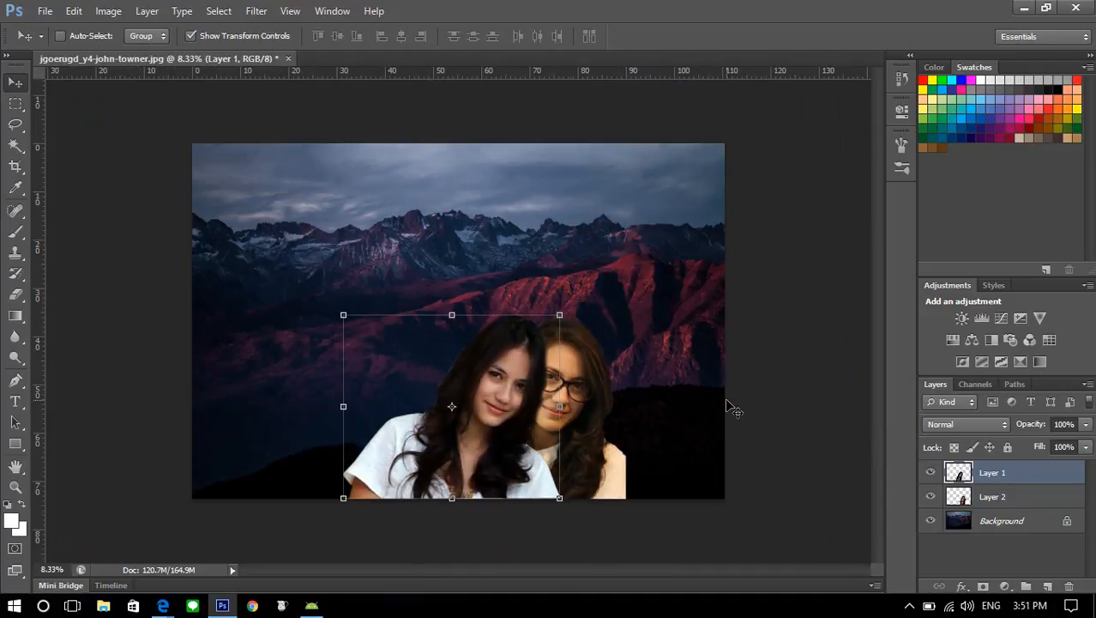